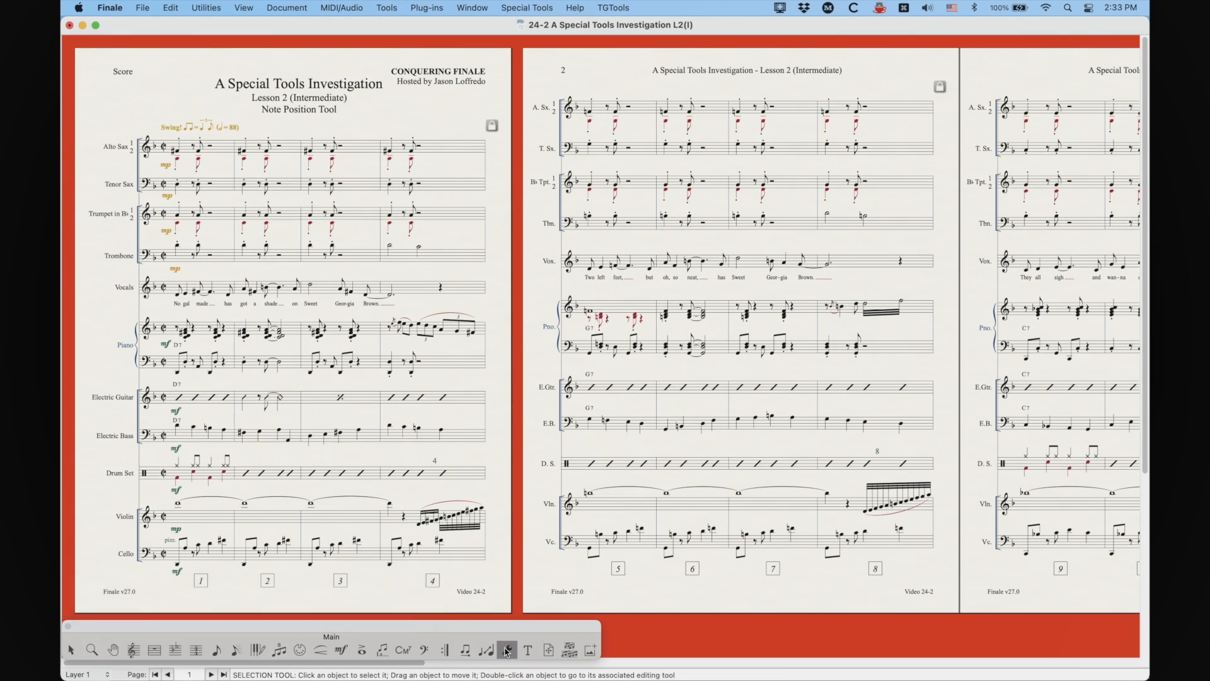
- Activate the Note Position Tool from the special tools and show the handles for measure 2 of the lower piano staff
click(508, 649)
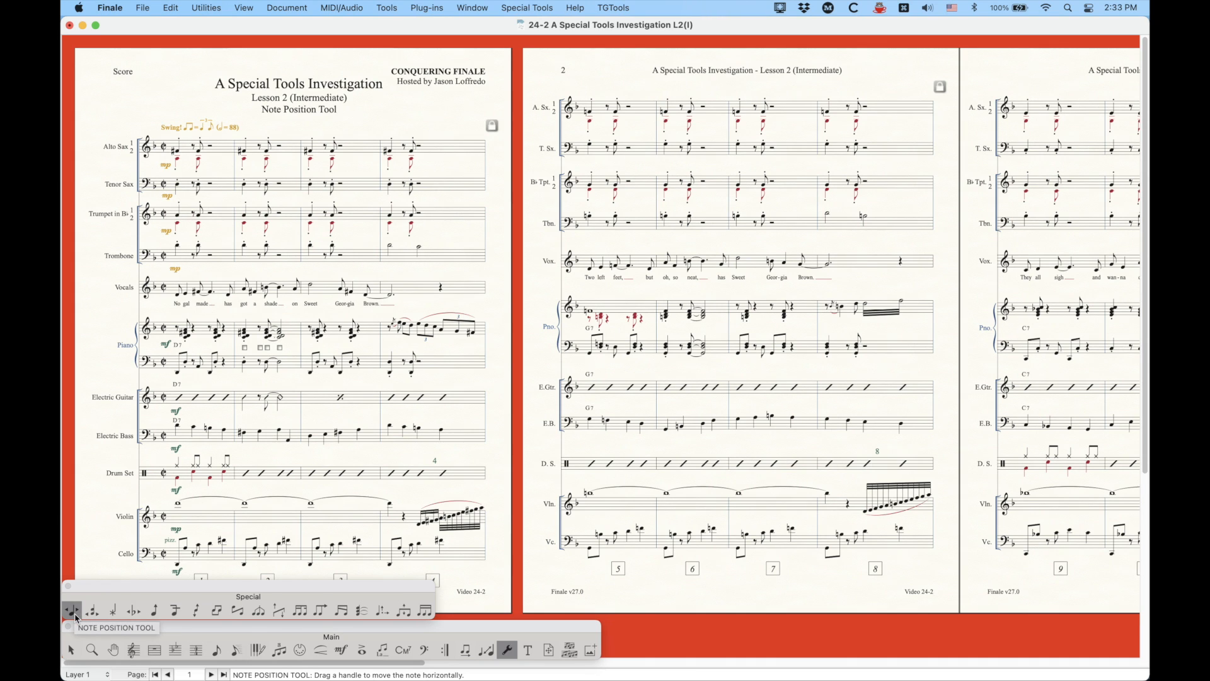
key(super+equal)
key(super+equal)
key(super+equal)
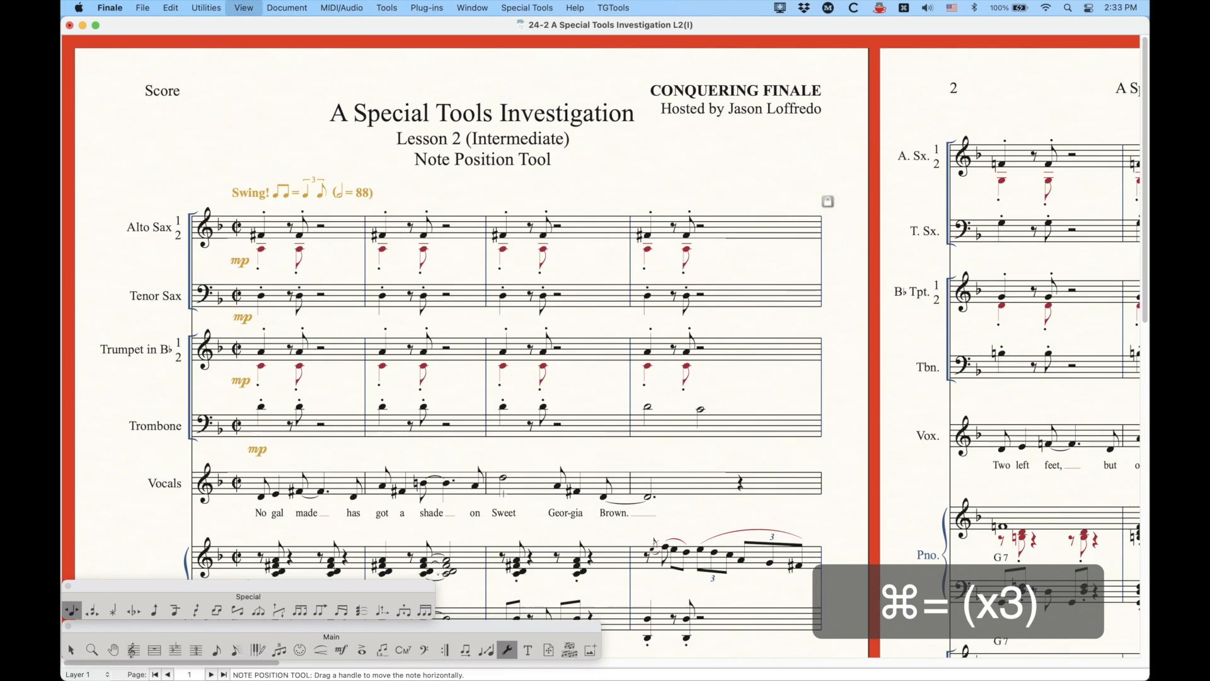
key(super+equal)
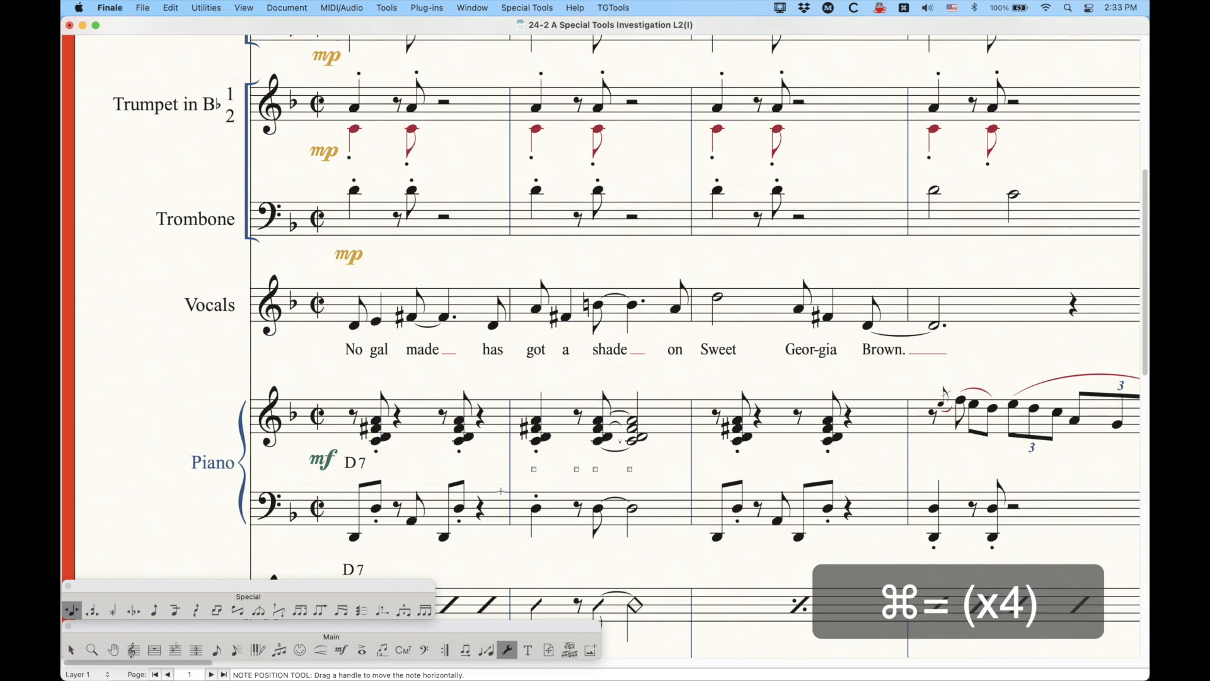
scroll(501, 491, down, 5)
scroll(502, 486, right, 2)
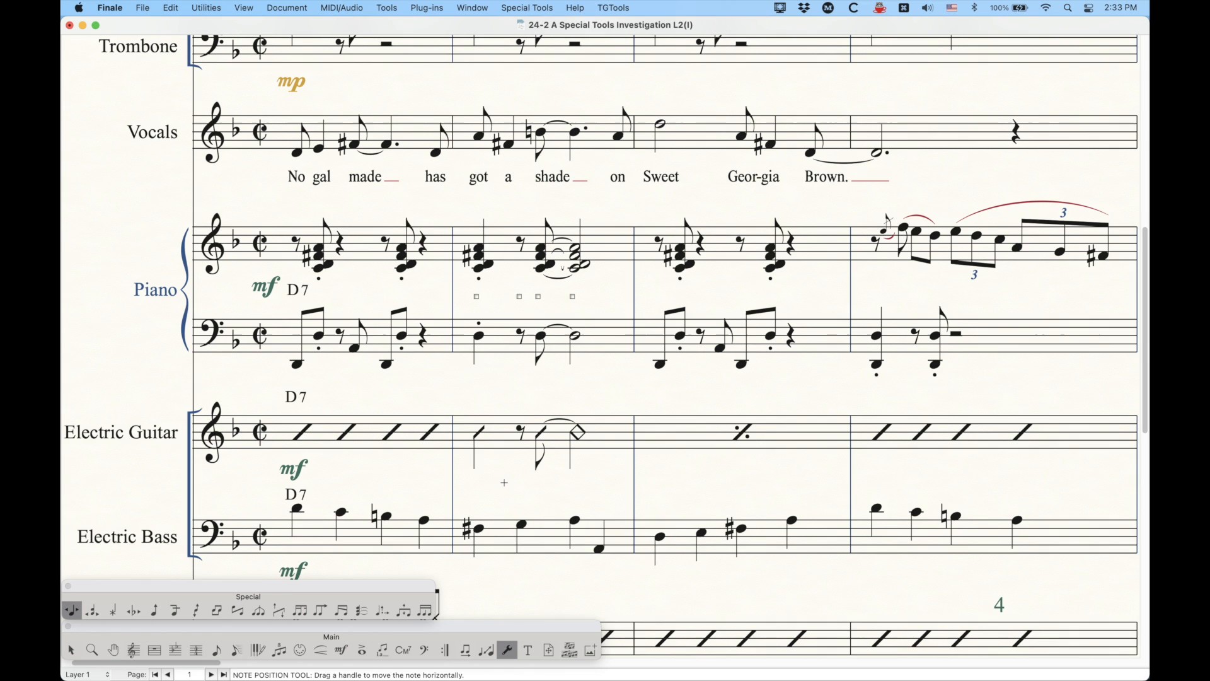
scroll(504, 482, right, 1)
click(73, 611)
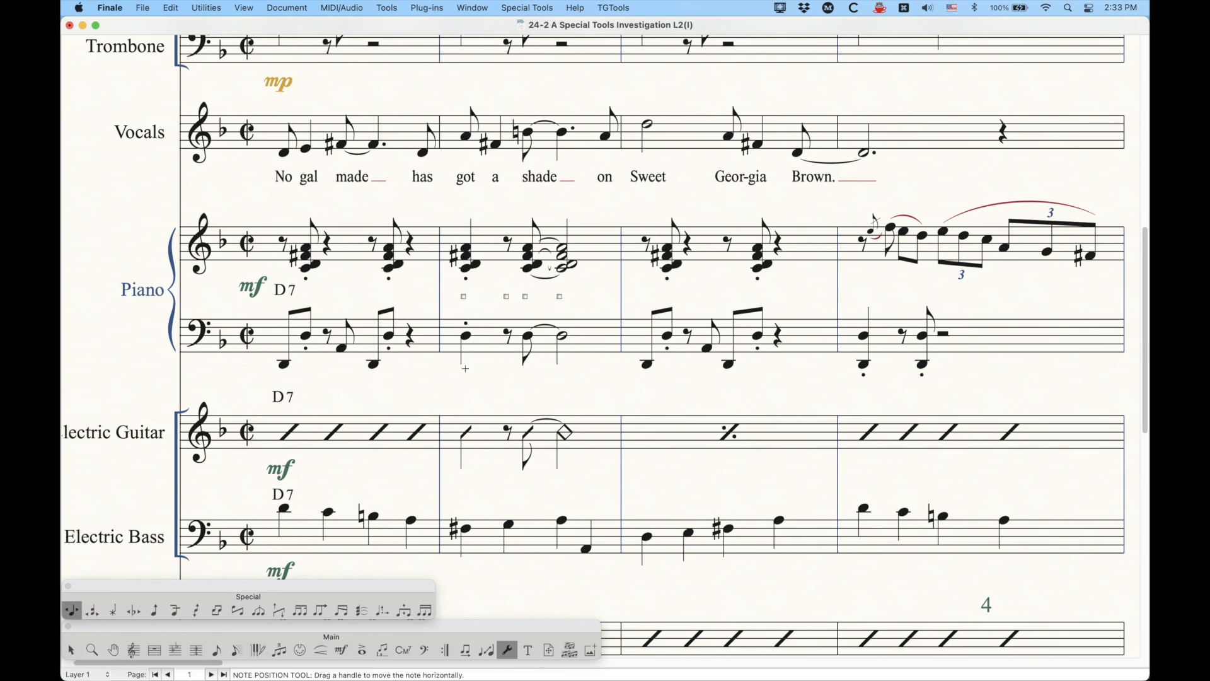
click(400, 320)
click(584, 321)
- Move the first note of measure 2 in the lower piano staff right, nudging it back to an entry offset of about 0.035
mouse_move(463, 296)
mouse_down()
mouse_move(474, 296)
mouse_move(454, 296)
mouse_move(471, 296)
mouse_up()
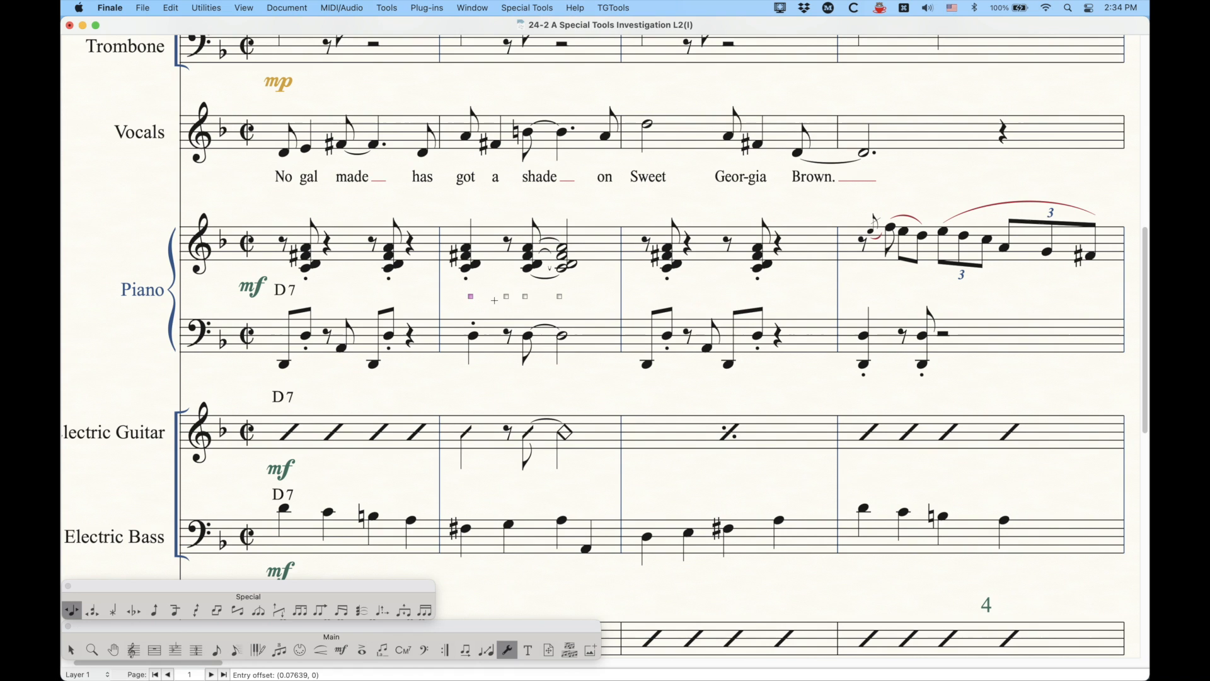
key(Left)
key(Left)
key(Left)
key(Left)
key(Left)
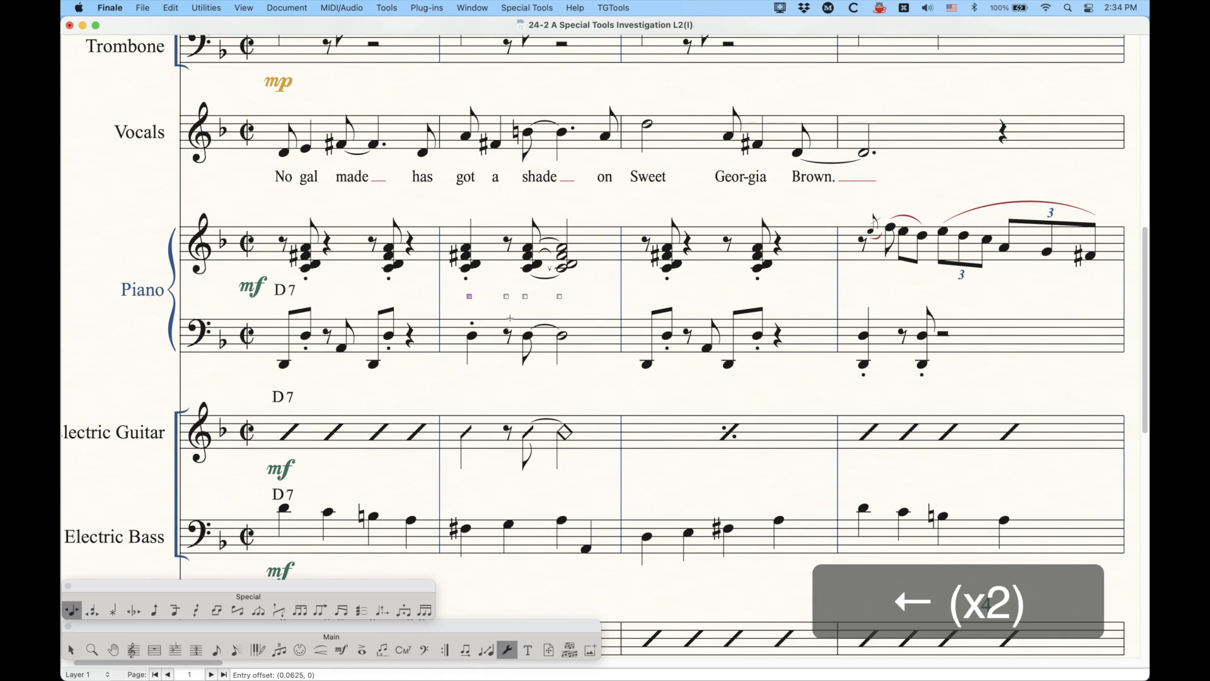
key(Left)
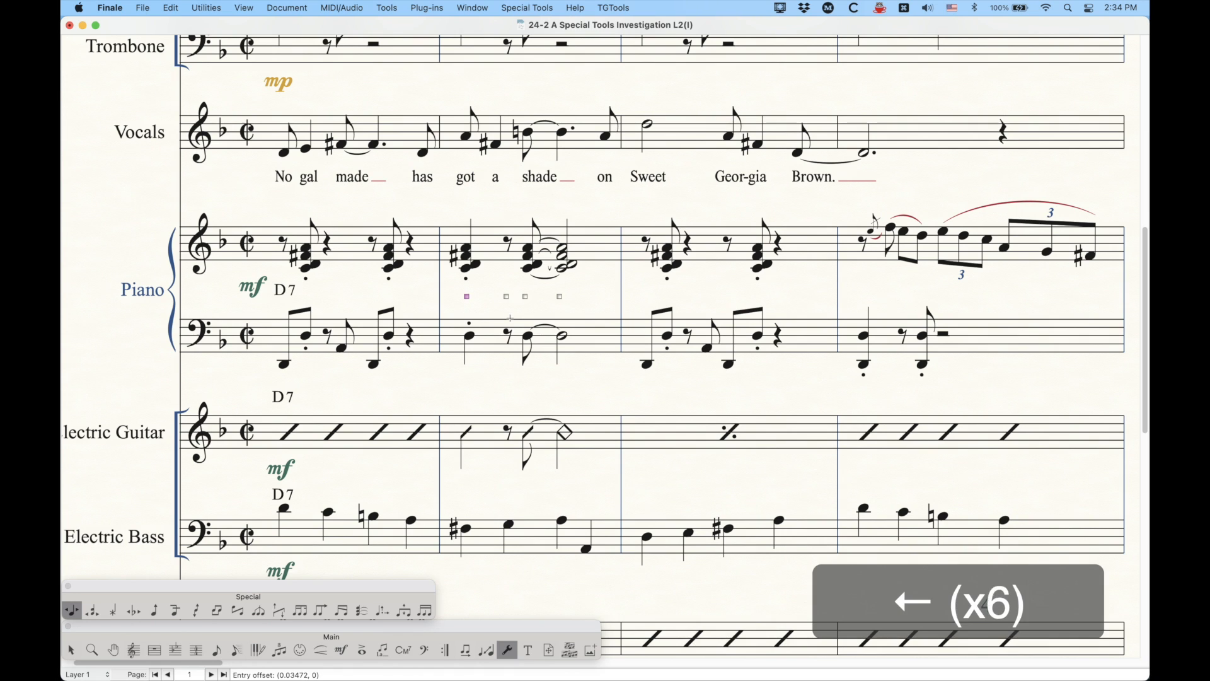
- Nudge the measure's first note repeatedly right and left, ending at an entry offset of about 0.028
key(Right)
key(Right)
key(Right)
key(Right)
key(Left)
key(Left)
key(Left)
key(Left)
key(Left)
key(Left)
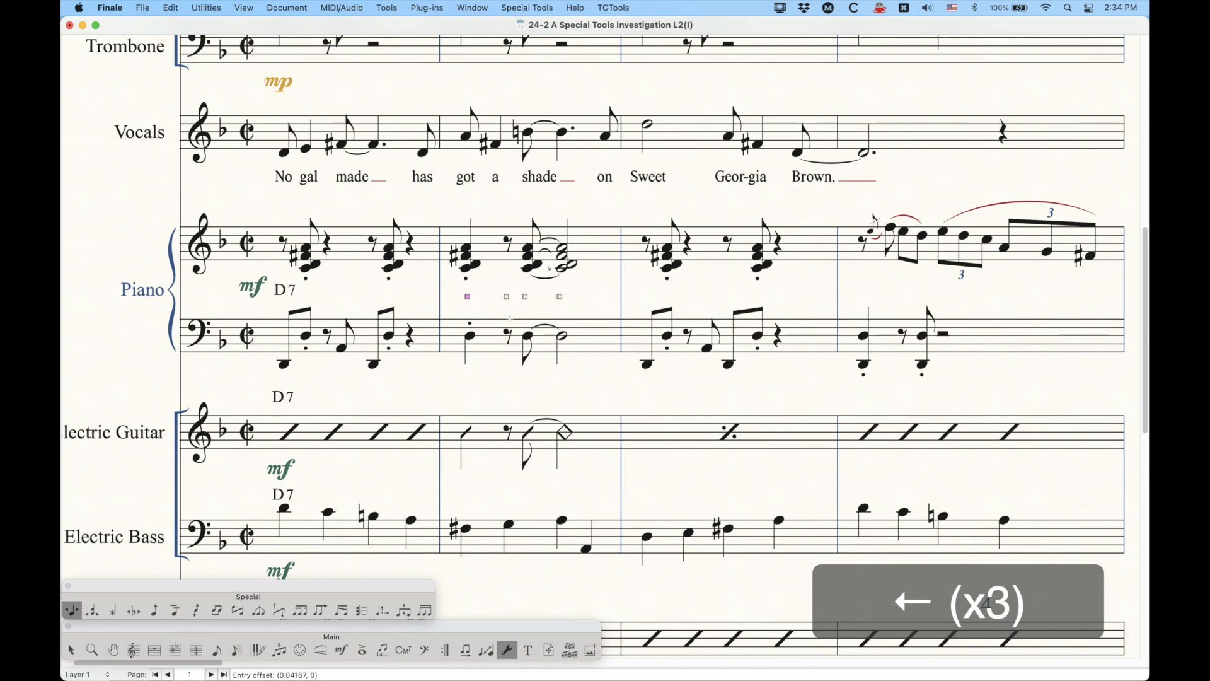
key(Right)
key(Right)
key(Right)
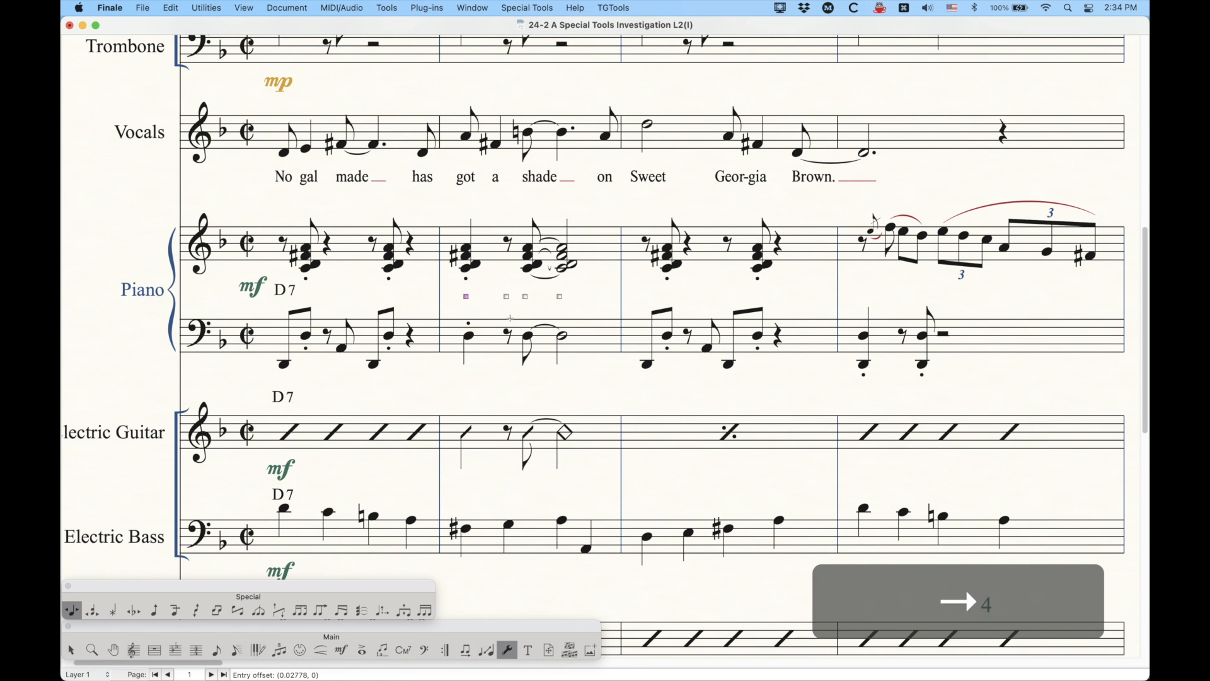
- Move the first note right to an entry offset of about 0.094 and try to nudge it up and down
drag(468, 296, 472, 297)
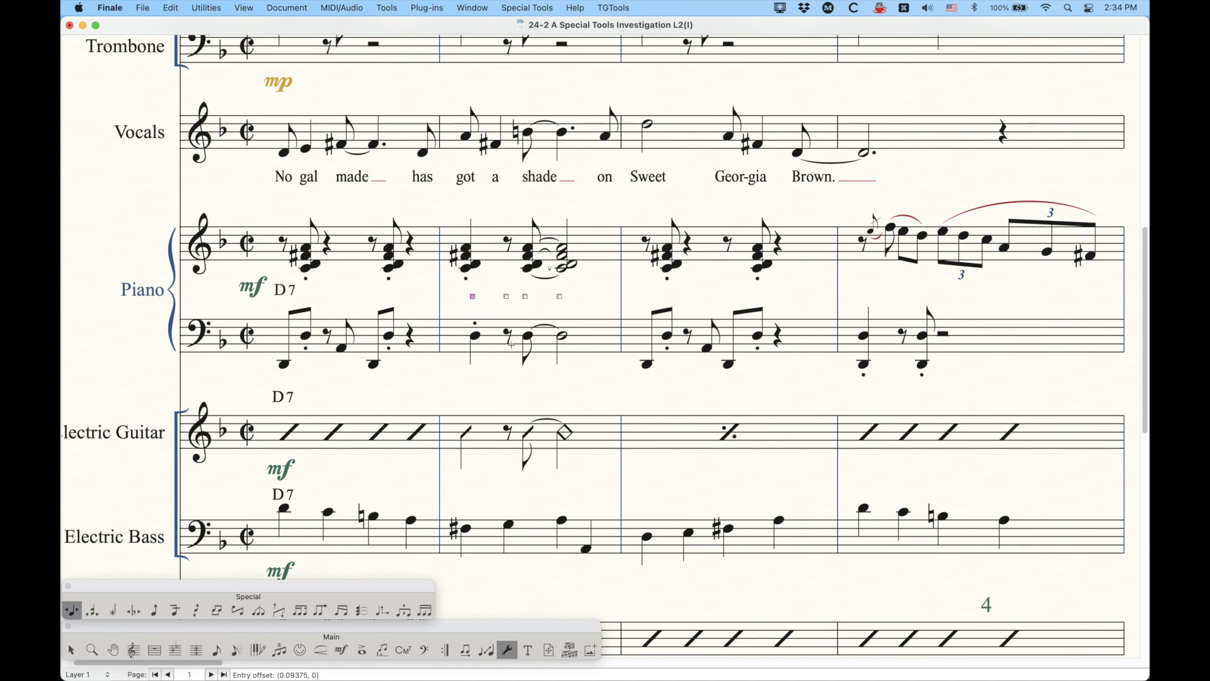
key(Up)
key(Up)
key(Down)
key(Down)
key(Down)
key(Down)
key(Down)
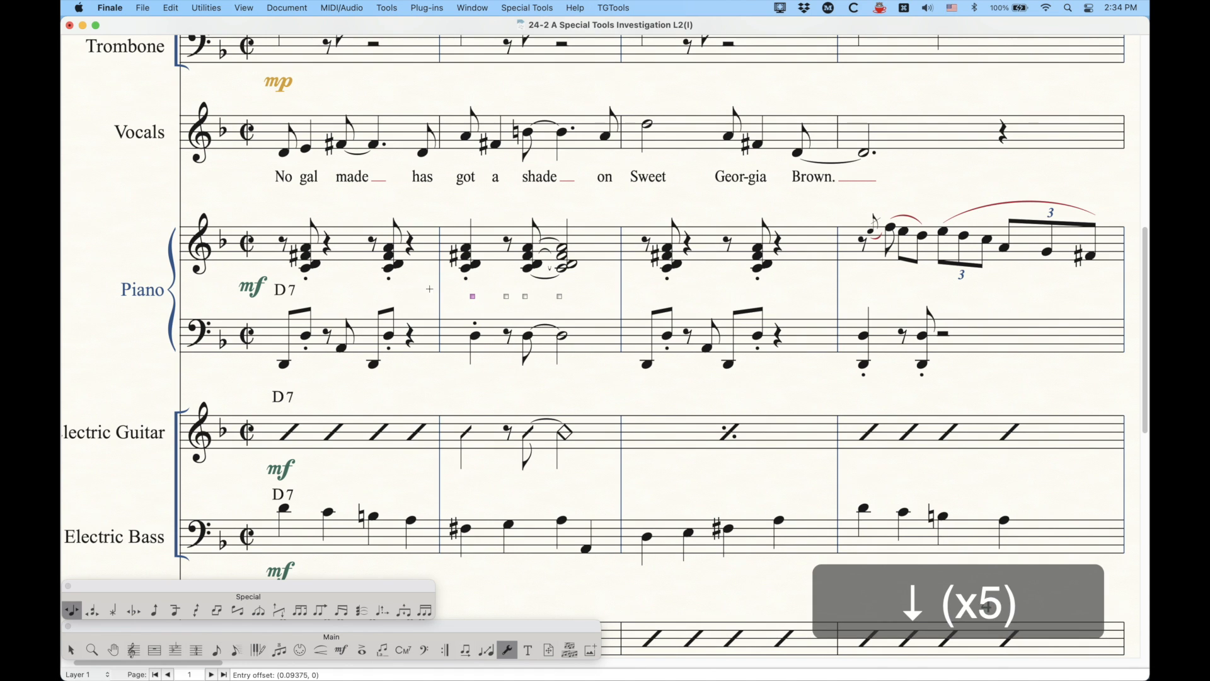
- Shift the first note to an entry offset of about 0.101 and move the eighth rest left to about -0.076
drag(473, 295, 473, 296)
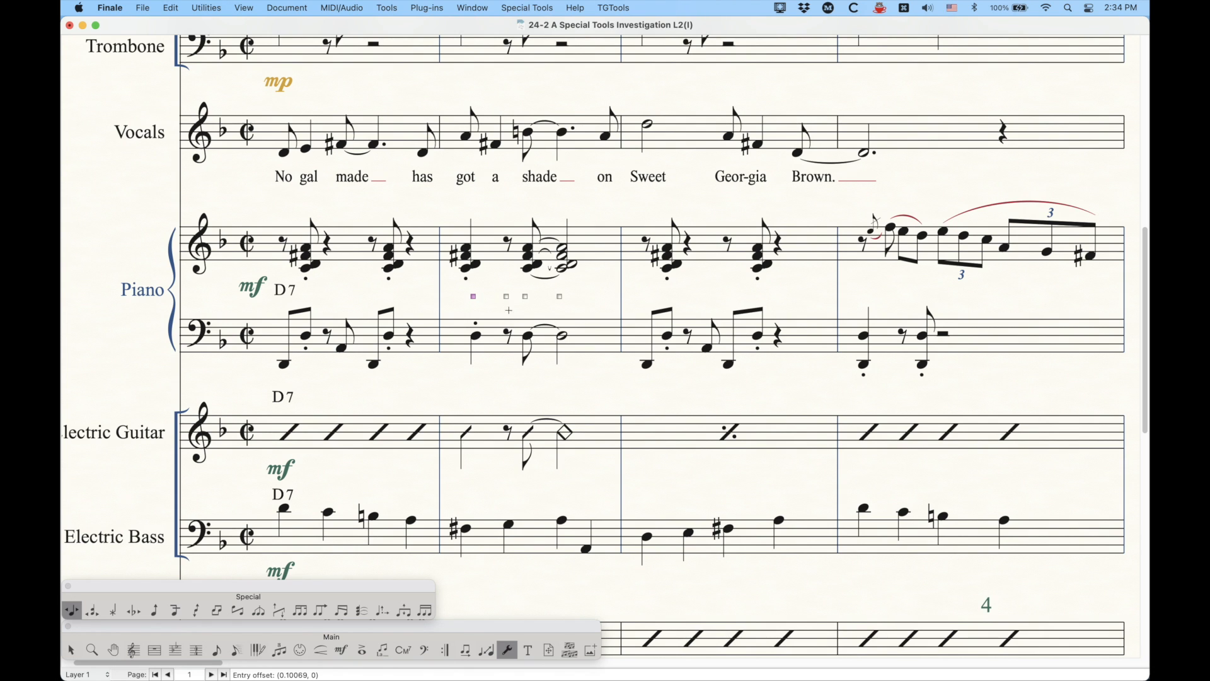
drag(506, 297, 499, 297)
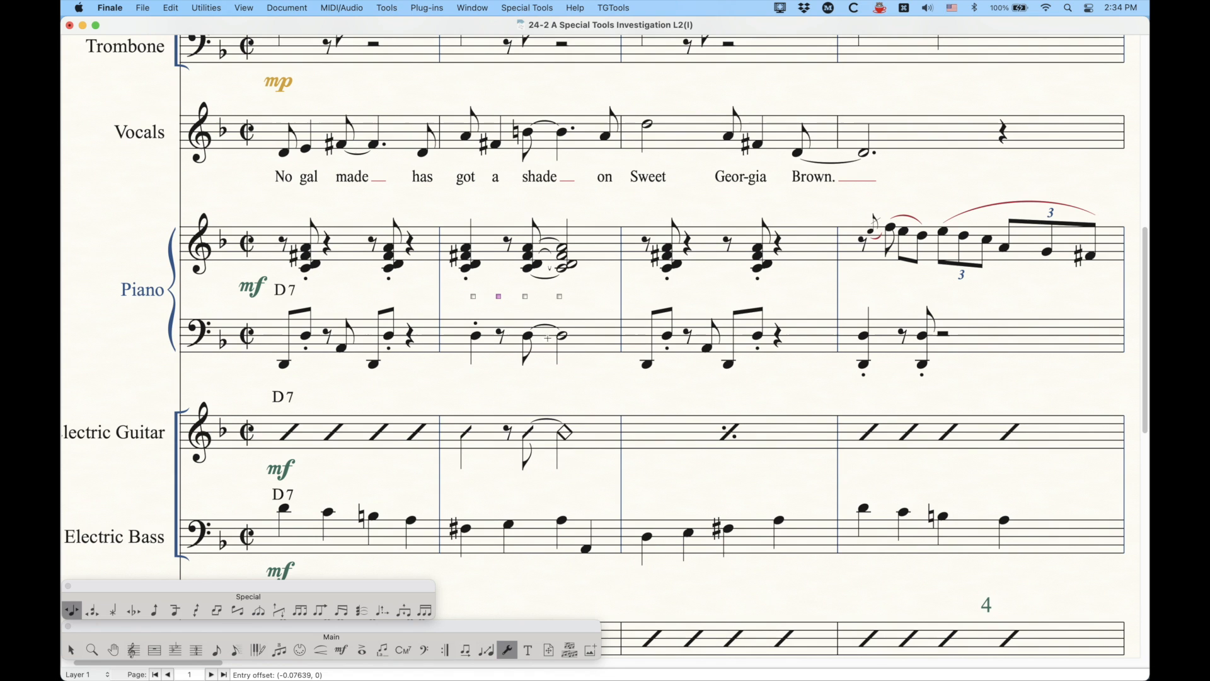
click(500, 297)
- Select the last two notes of measure 2 together and shift them right to an entry offset of about 0.156
drag(515, 283, 577, 311)
click(540, 302)
click(524, 296)
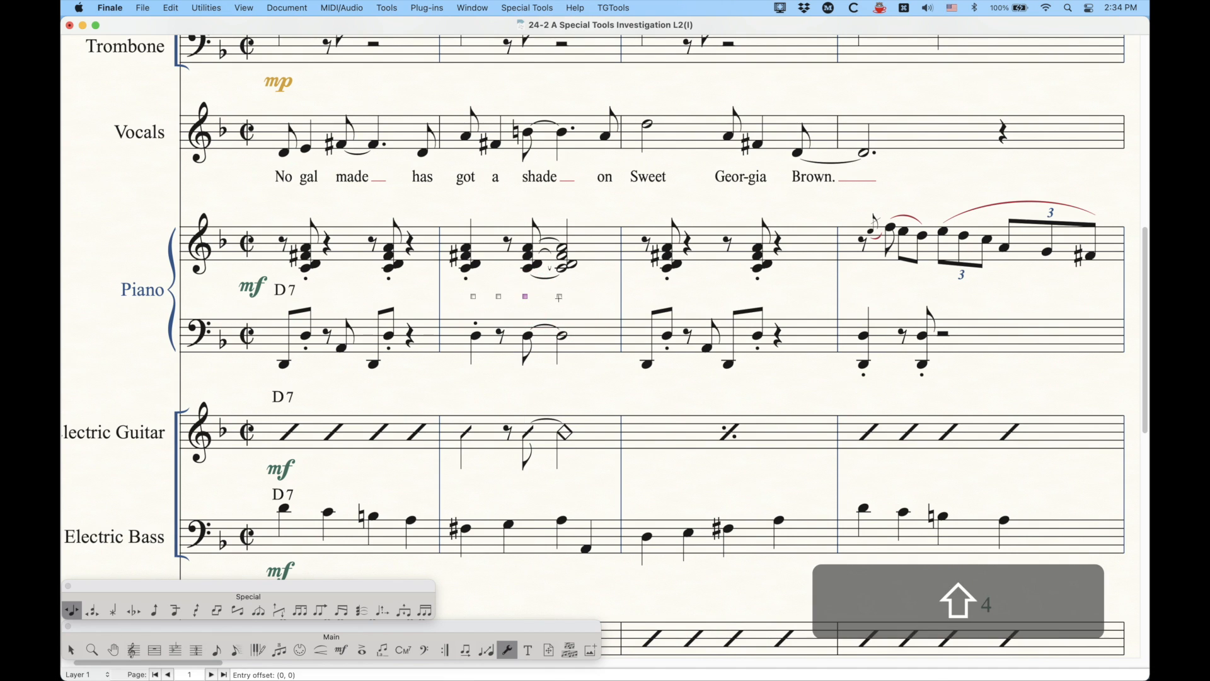
shift+click(559, 296)
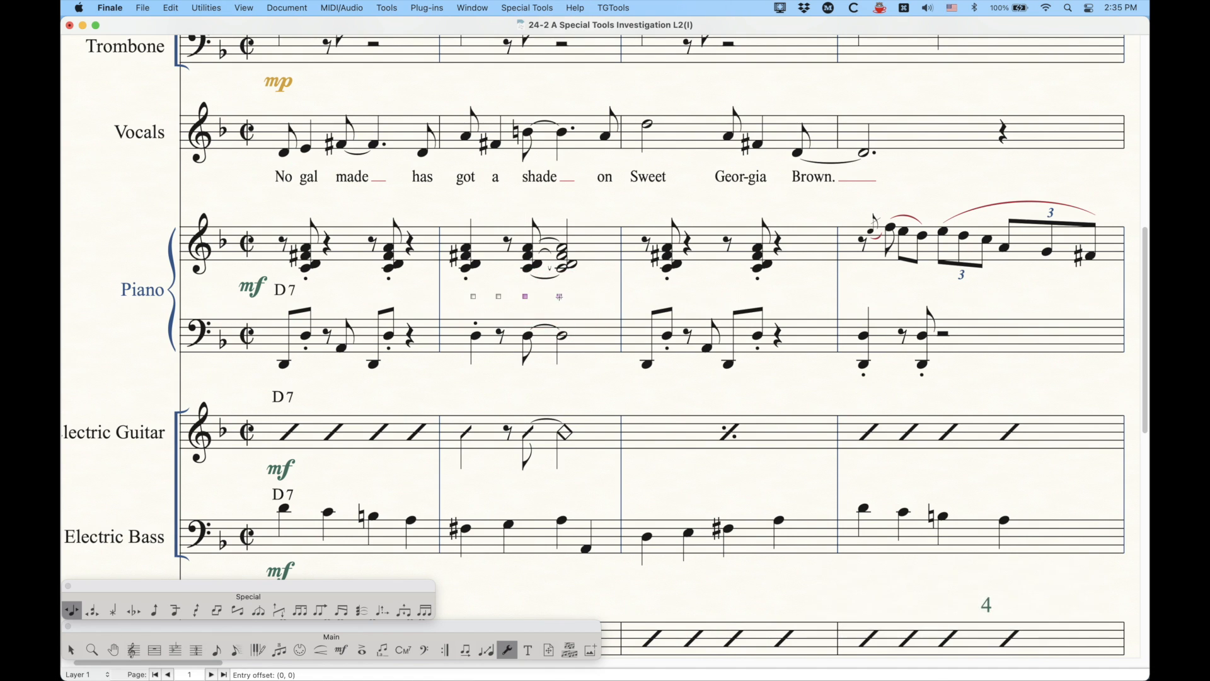
drag(560, 296, 572, 296)
key(Left)
key(Left)
key(Left)
key(Left)
key(Left)
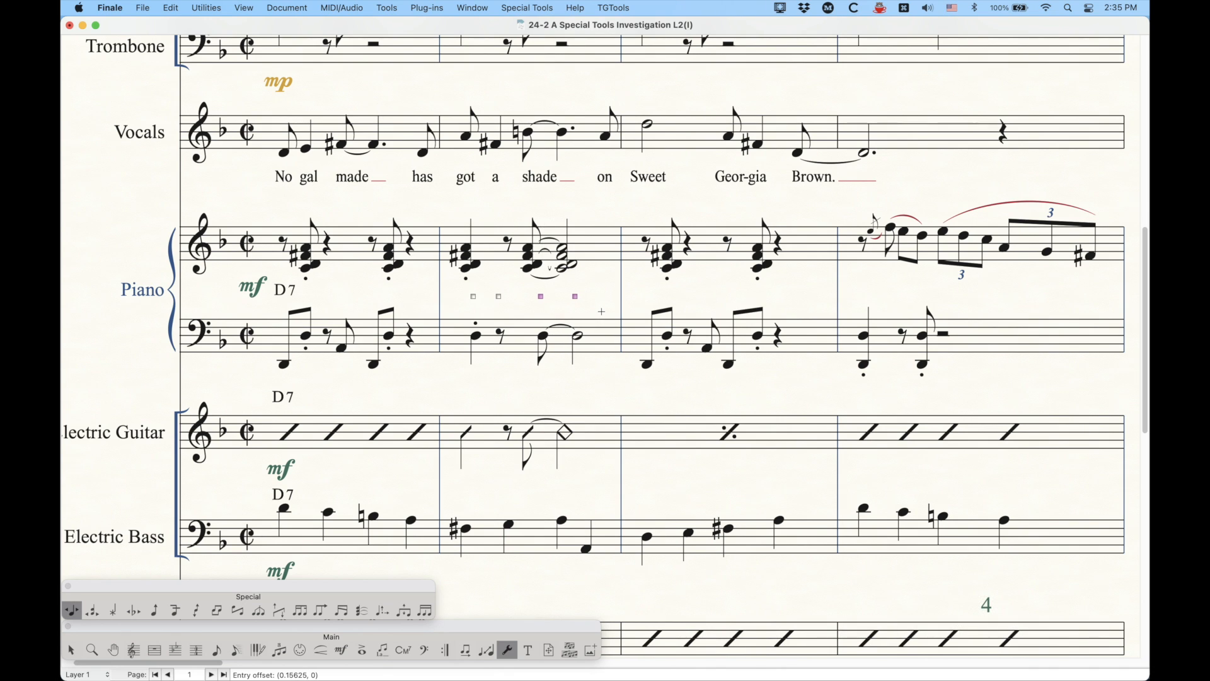
- Select every handle in measure 2 of the lower piano staff and shift all entries slightly right together
key(super+a)
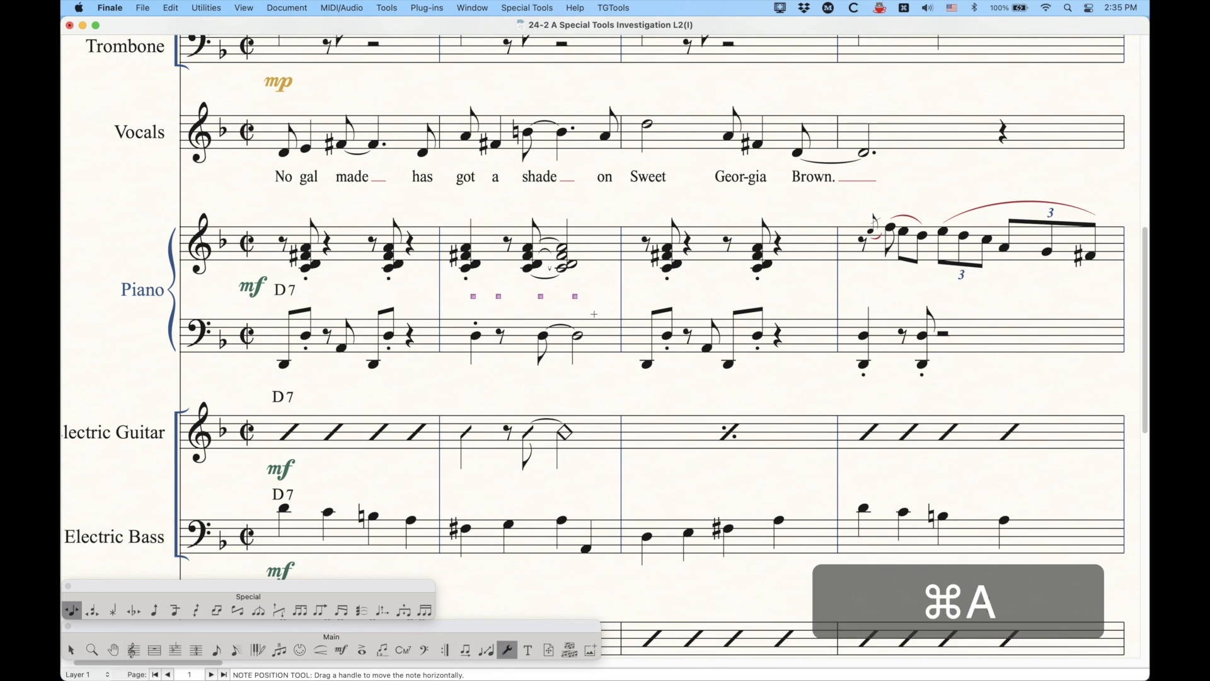
drag(479, 301, 476, 296)
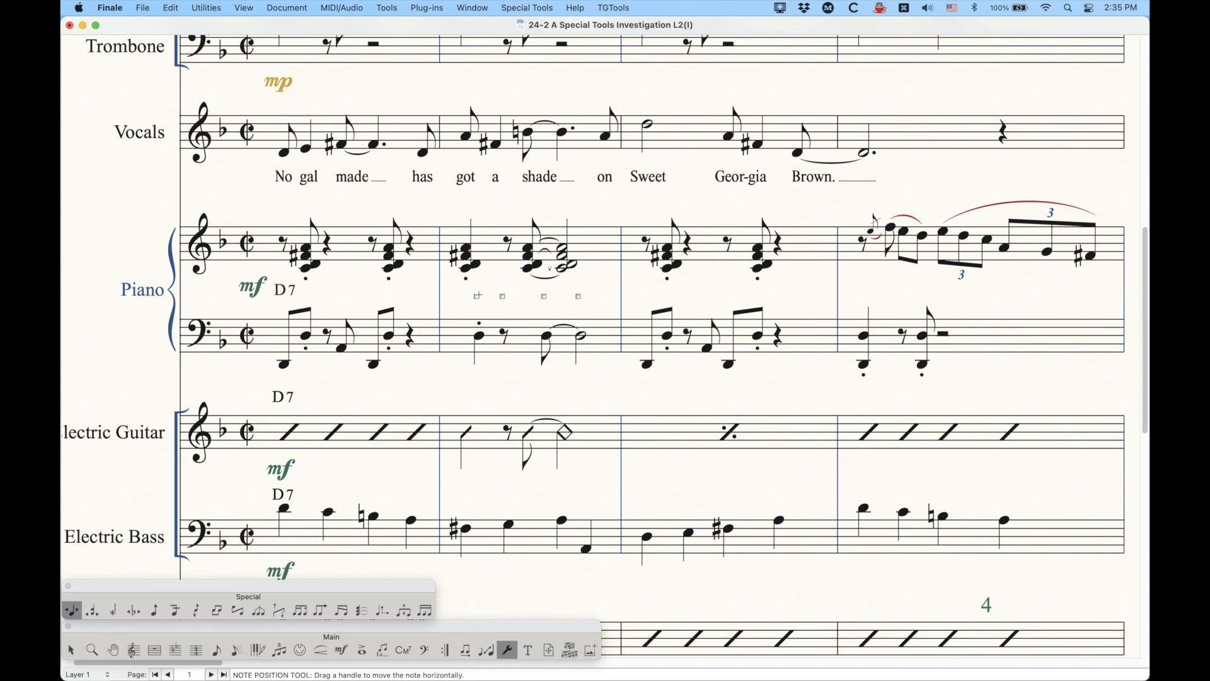
- Reset the first note, the eighth rest and the last two notes of the measure to their default positions
click(476, 296)
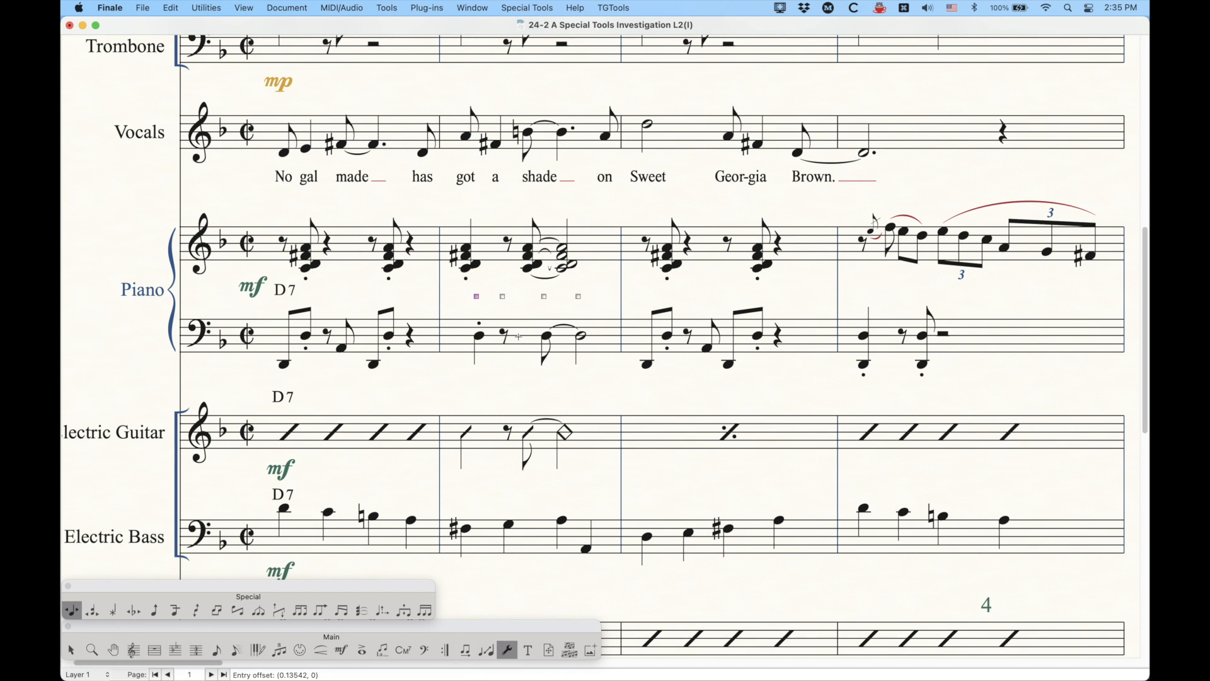
key(BackSpace)
key(BackSpace)
key(BackSpace)
key(BackSpace)
click(503, 296)
key(9)
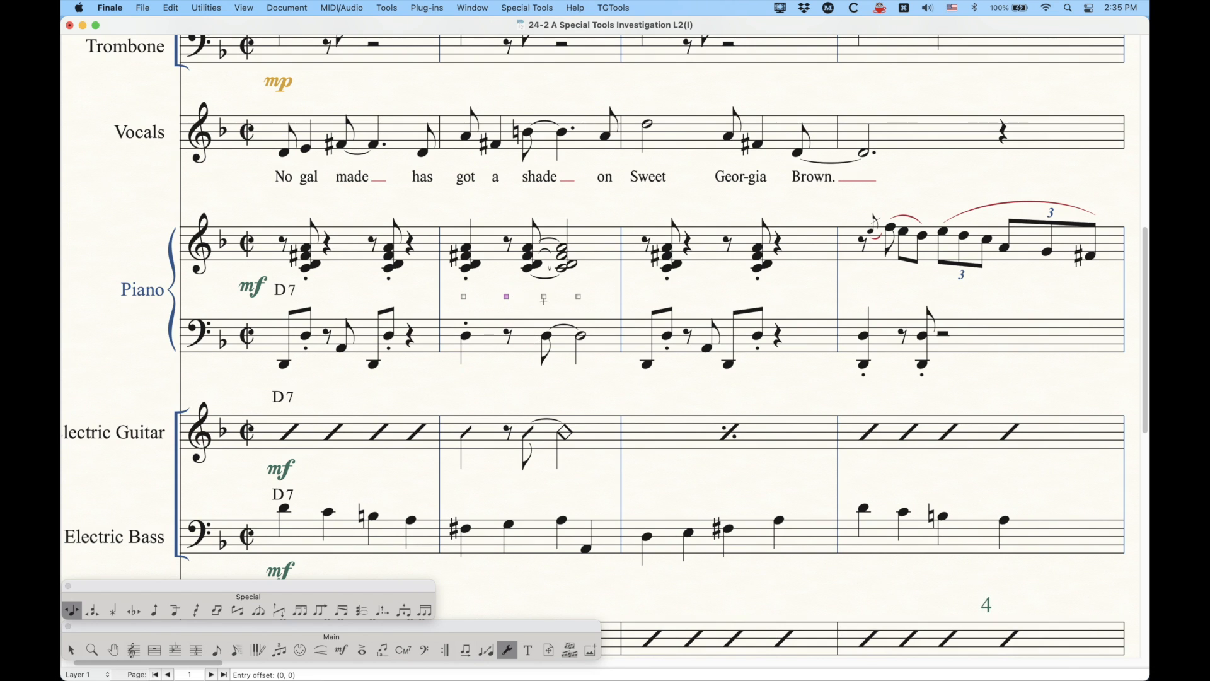
drag(530, 277, 597, 307)
key(BackSpace)
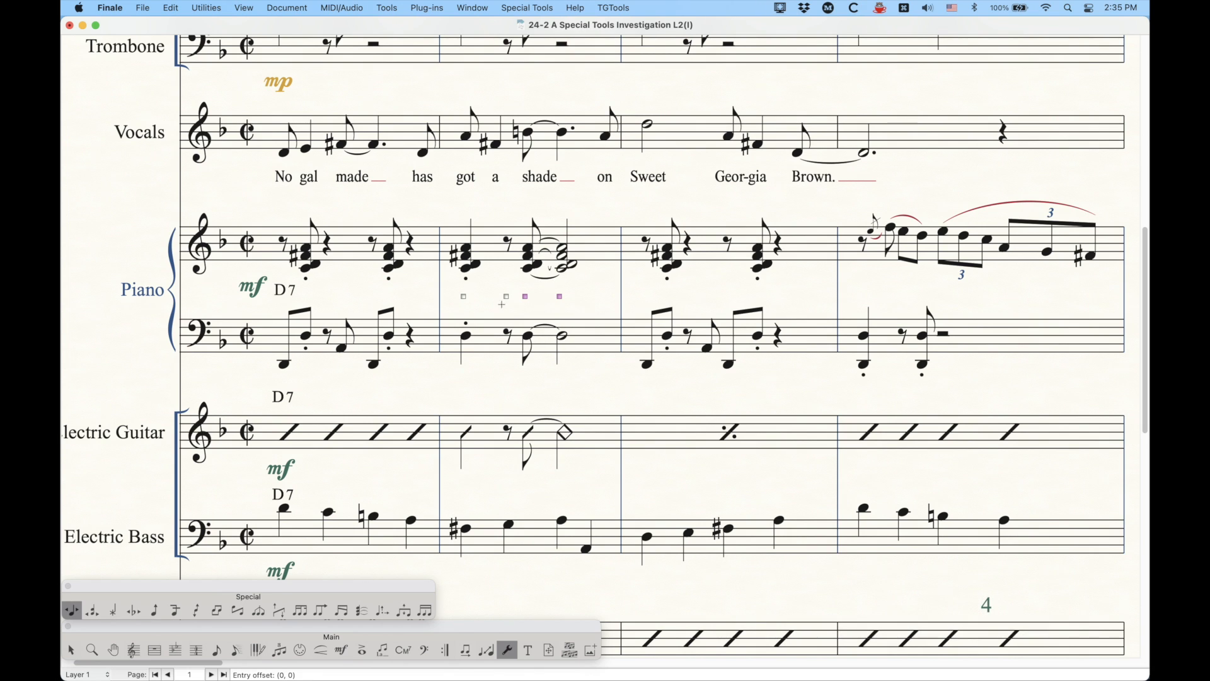
- Shift all four entries of the measure right by about 0.128, and reset all of their positions at once
drag(445, 284, 580, 298)
click(596, 334)
key(super+a)
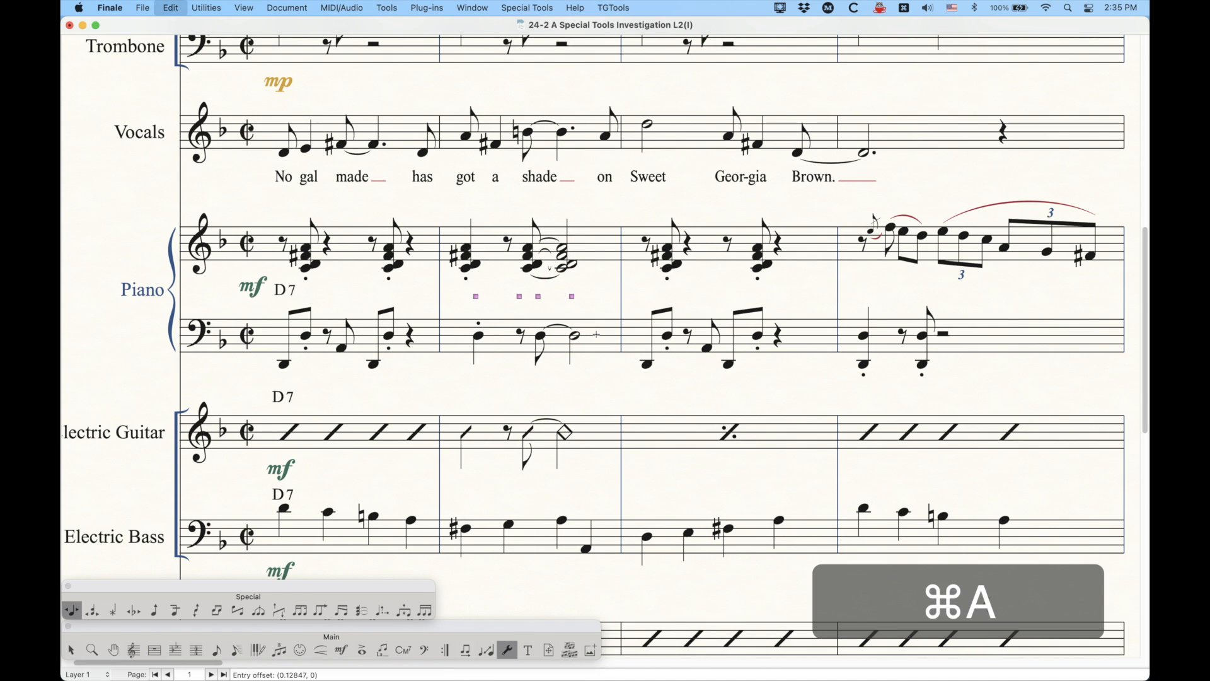
key(BackSpace)
key(BackSpace)
key(BackSpace)
key(BackSpace)
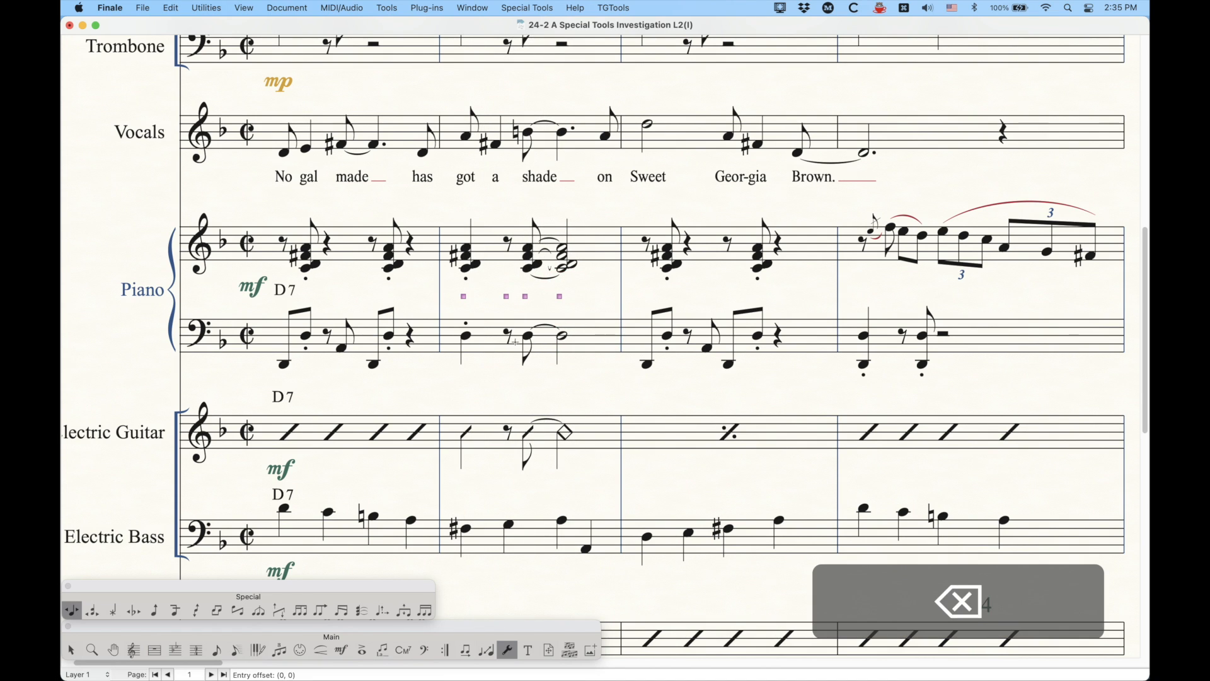
- Move the measure's first note right to an entry offset of about 0.101, and remove its manual adjustments
click(464, 297)
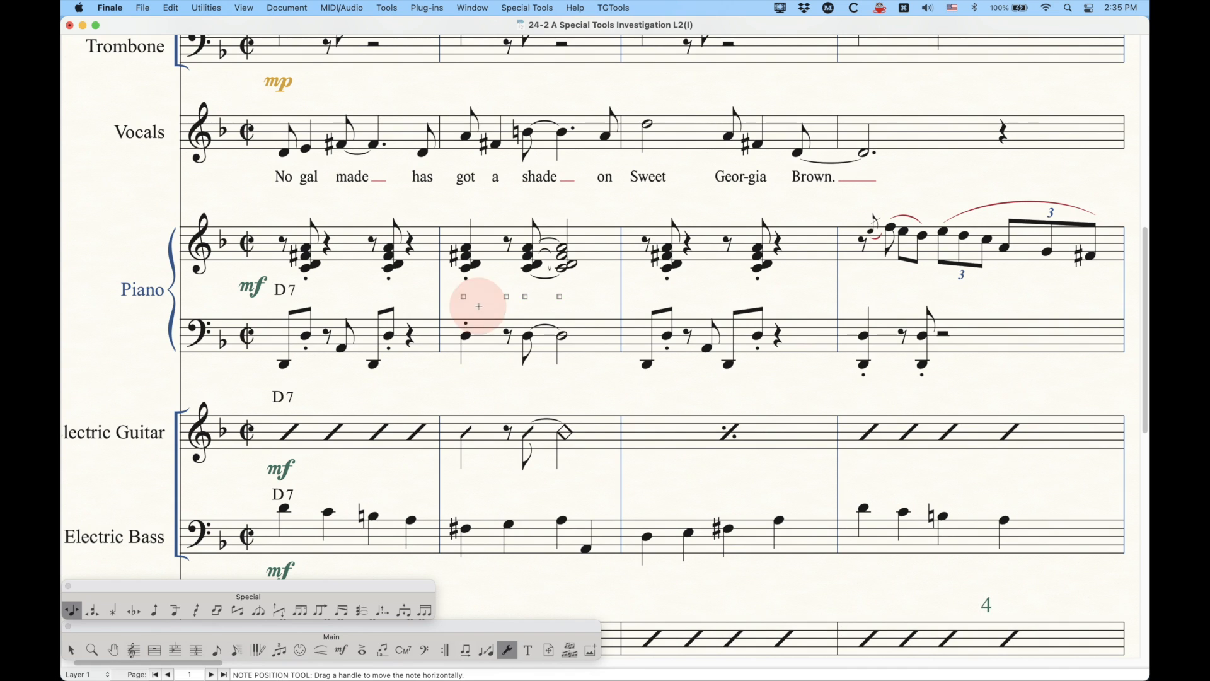
drag(465, 297, 481, 297)
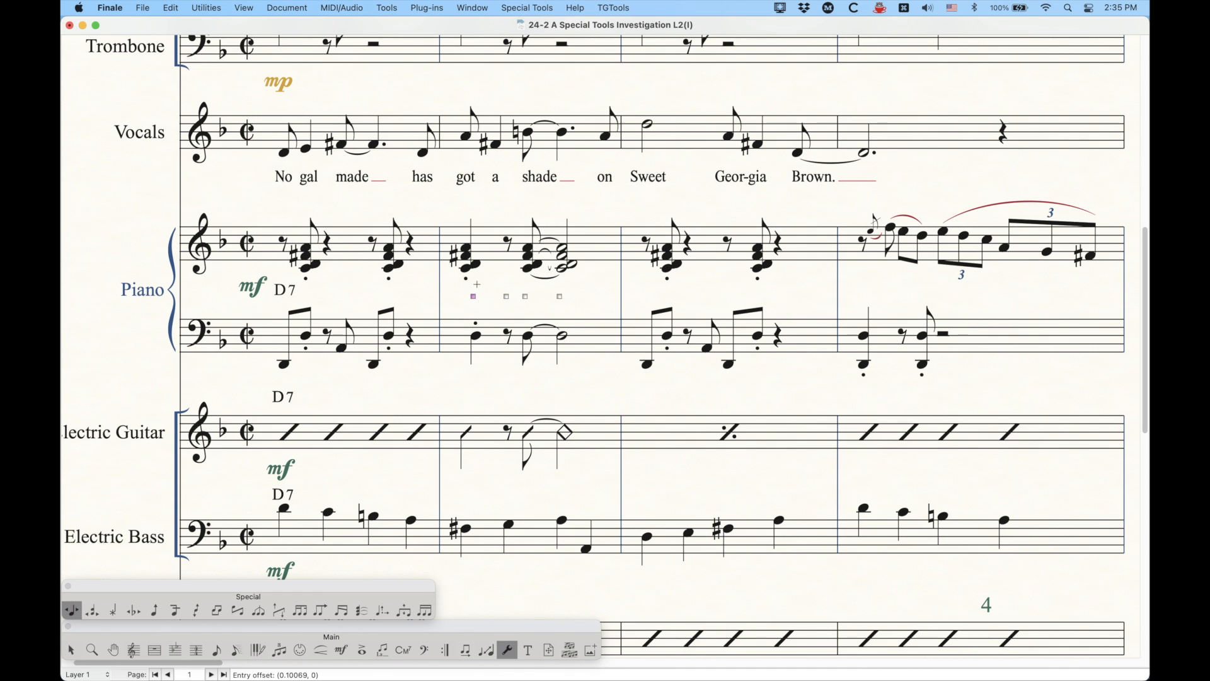
right_click(473, 296)
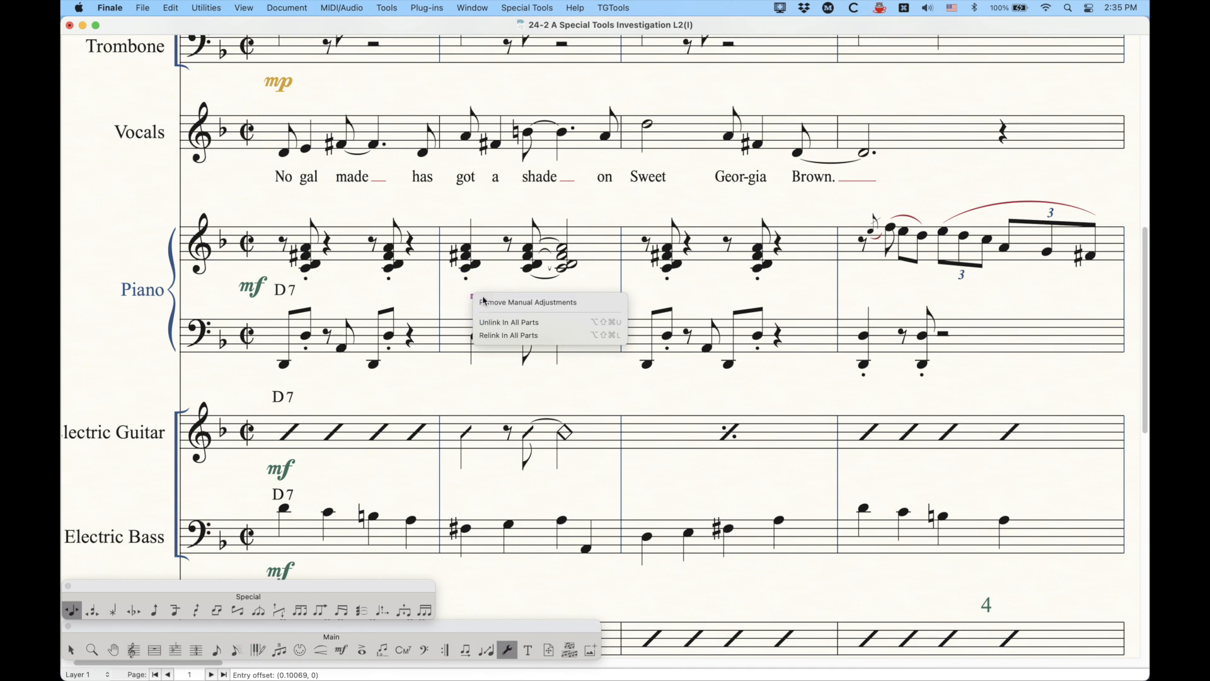
click(569, 305)
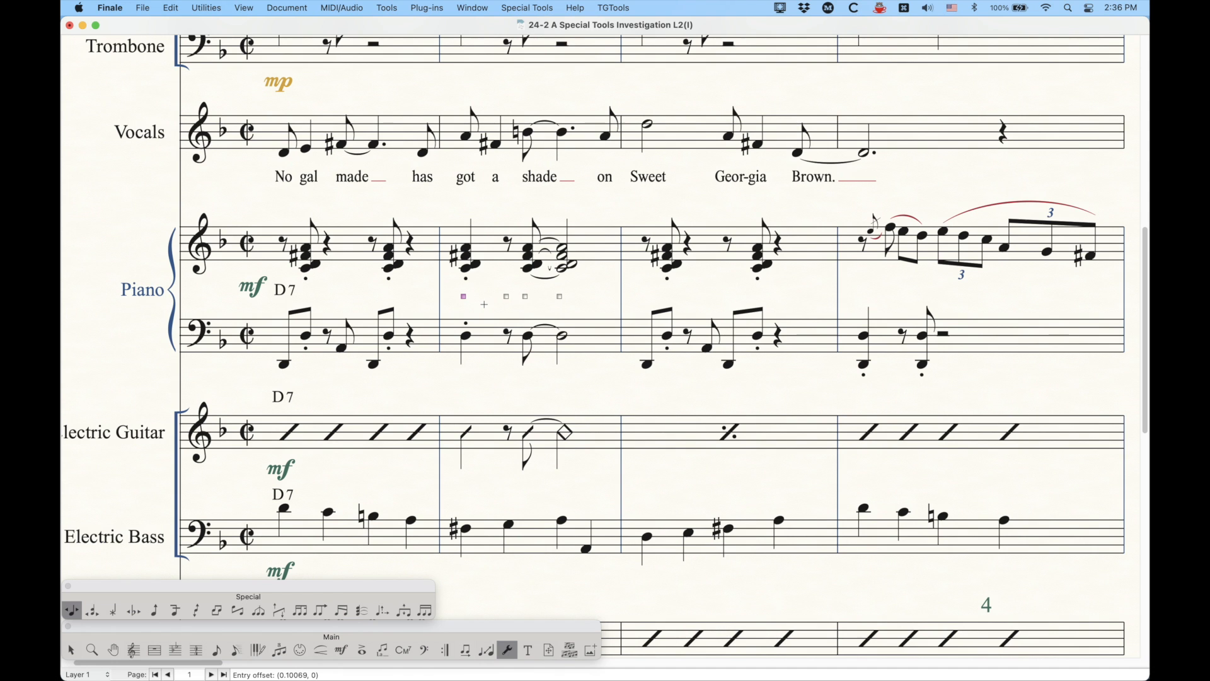
- In Alto Sax measure 2, shift the layer 1 eighth note right to an entry offset of about 0.104, and reset it
scroll(527, 418, up, 10)
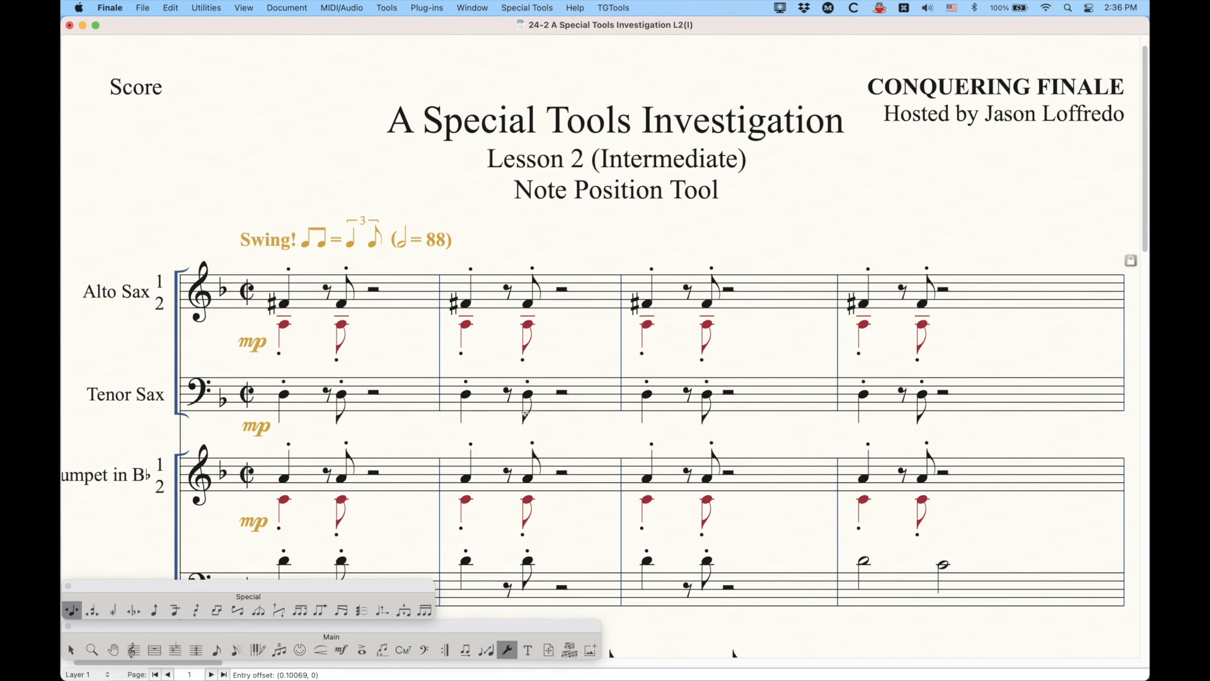
click(592, 285)
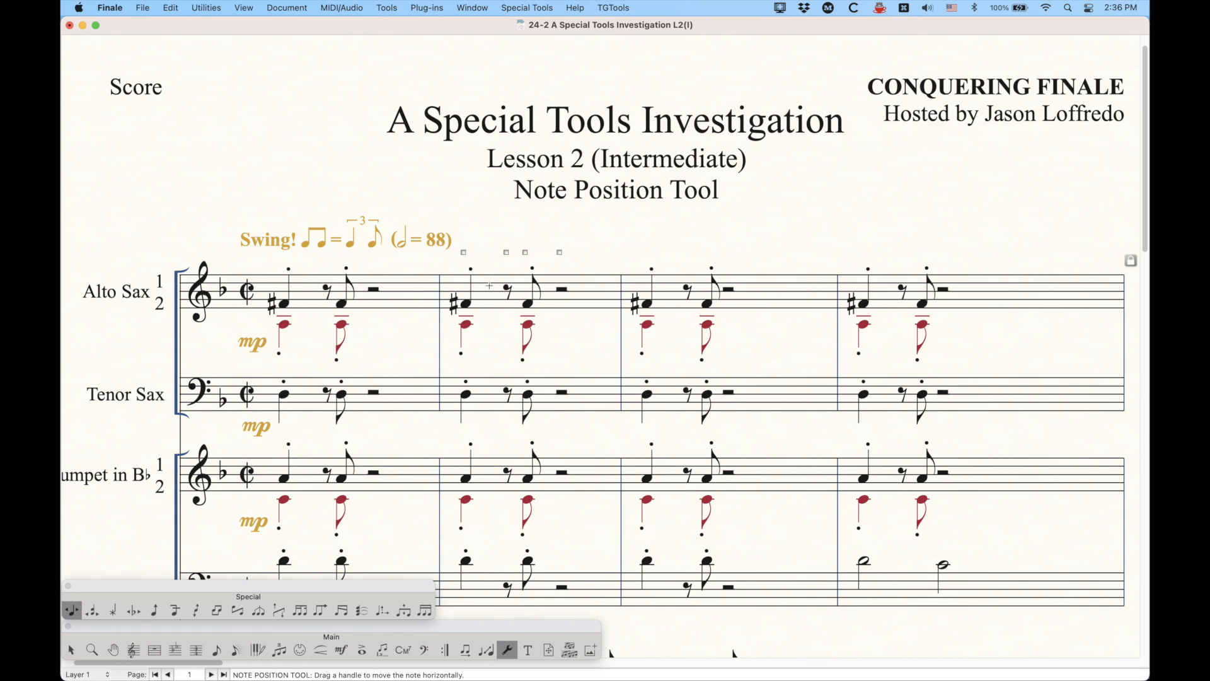
drag(525, 252, 535, 252)
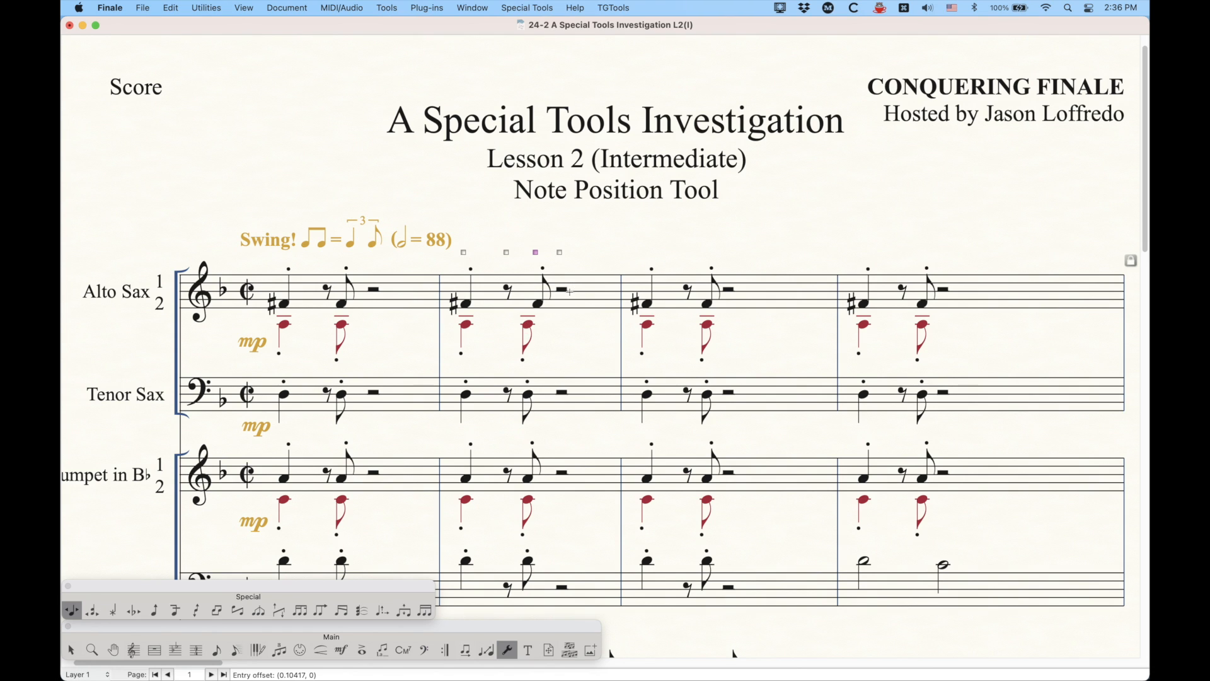
key(BackSpace)
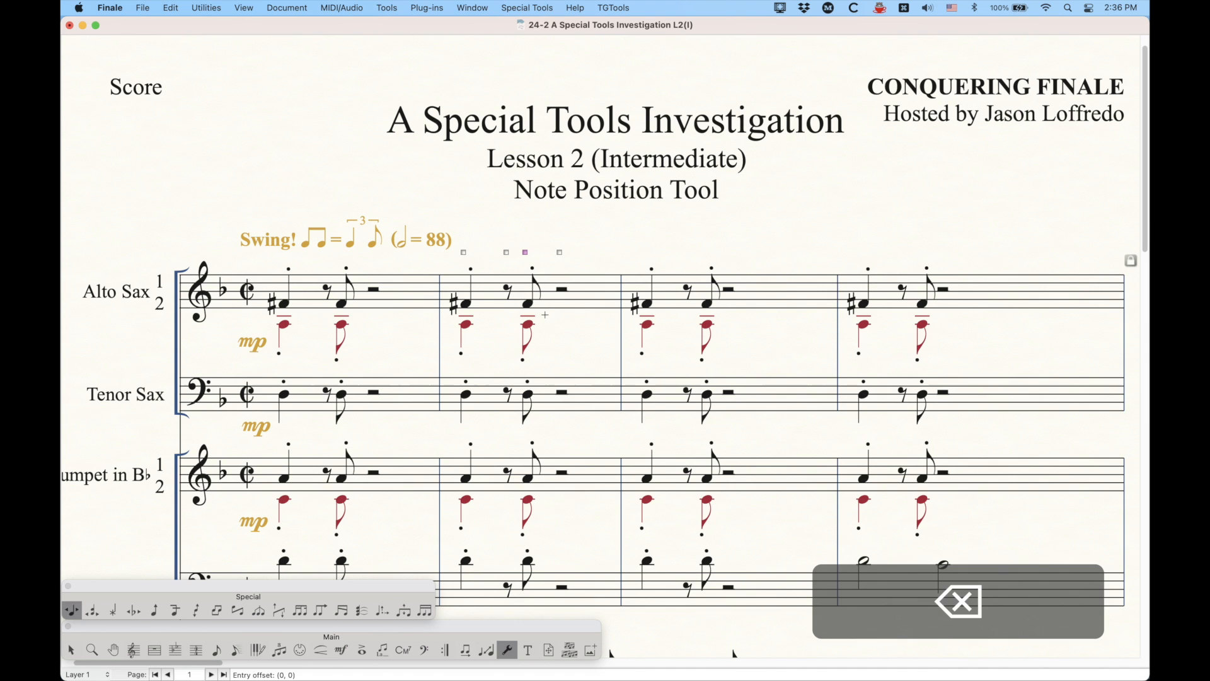
- Switch to Layer 2, shift the Alto Sax eighth note in measure 2 right to an entry offset of about 0.139, and reset it
key(alt+super+2)
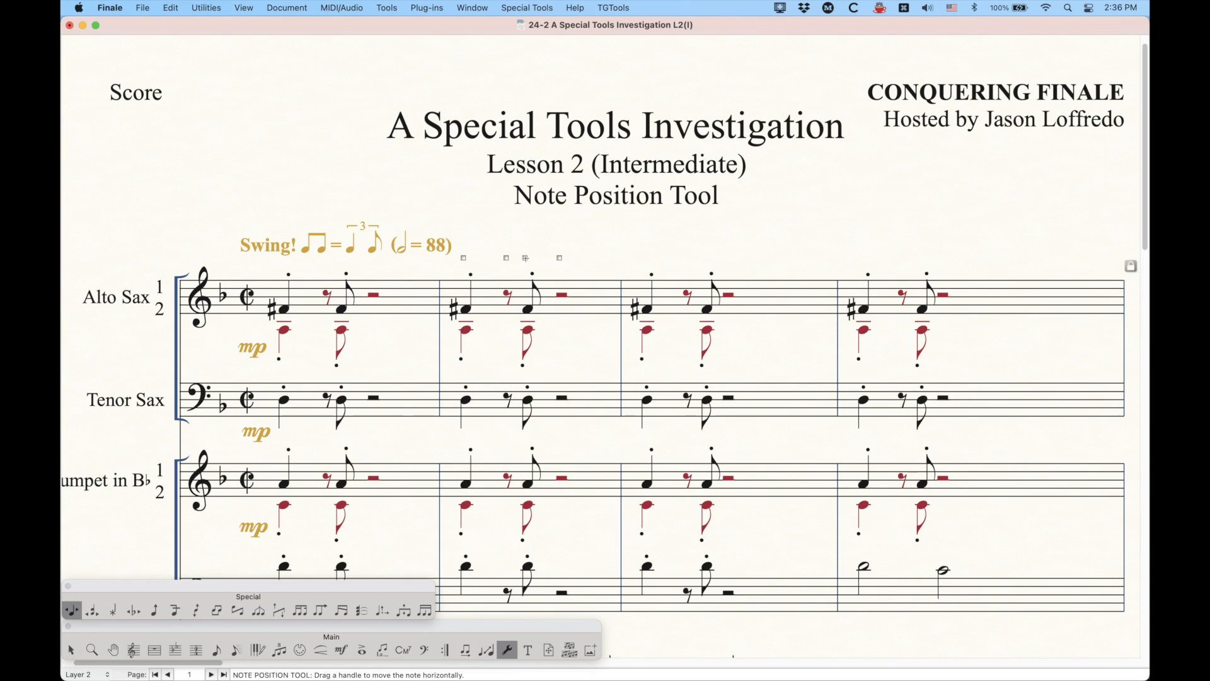
drag(525, 258, 539, 258)
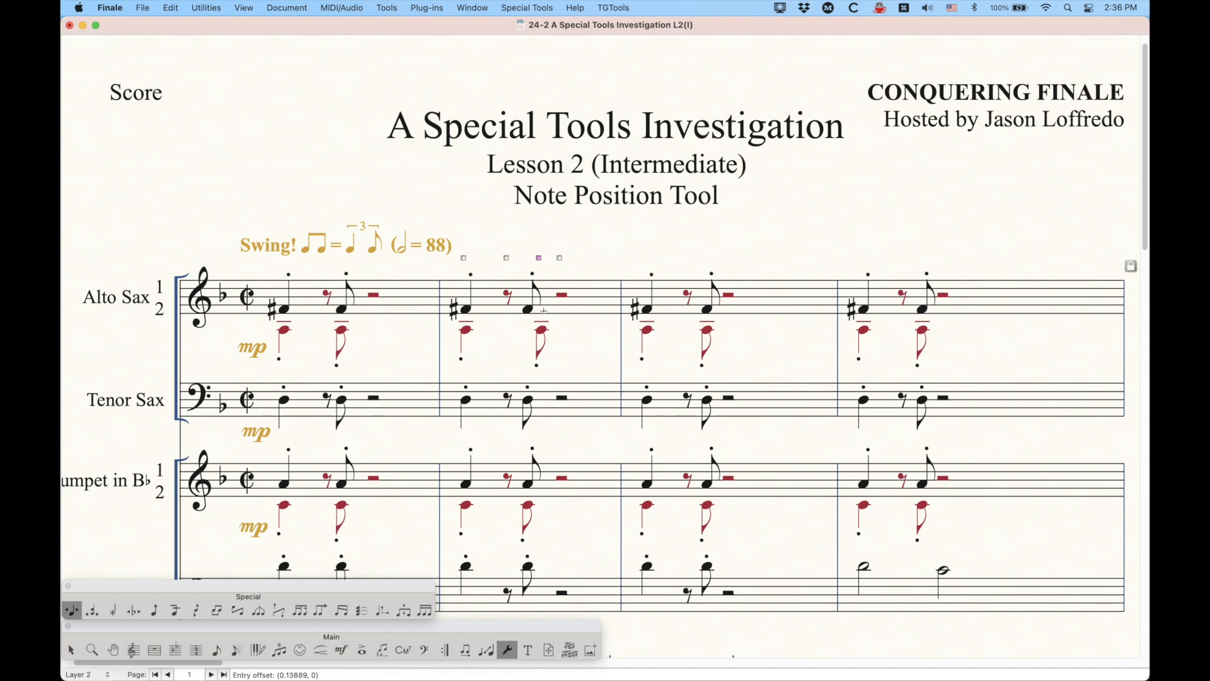
key(BackSpace)
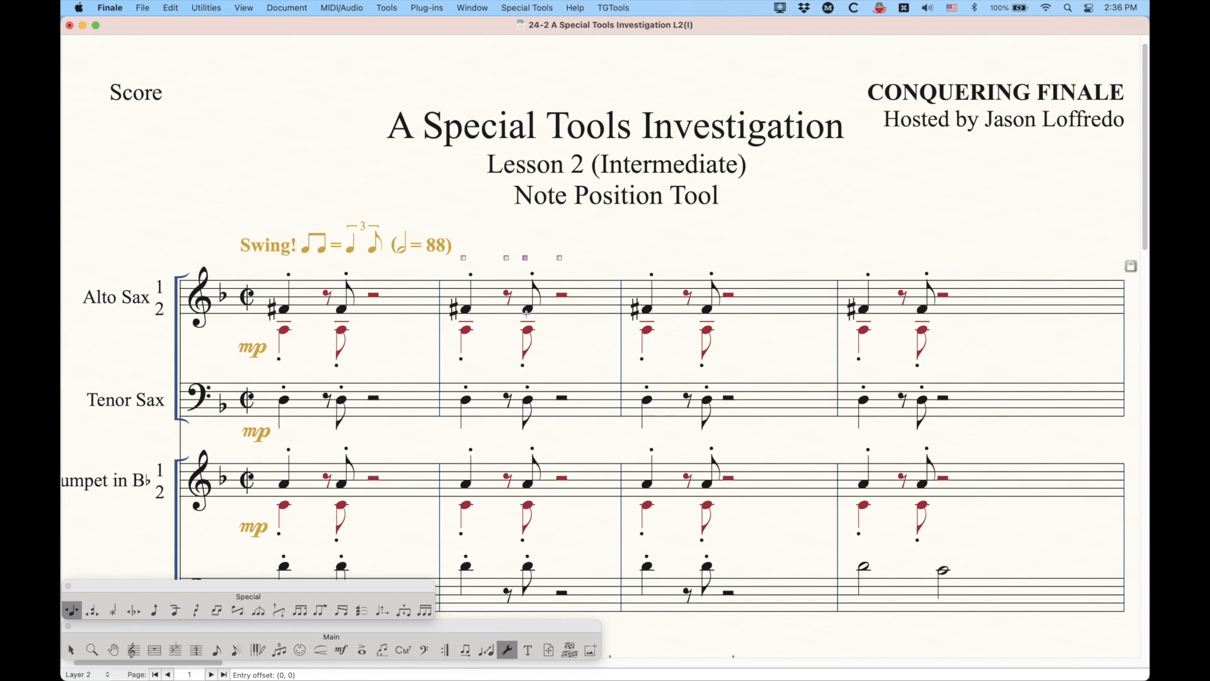
- Switch to Layer 1, shift the first treble chord in Piano measure 2 right to an entry offset of about 0.083, and reset it
key(alt+super+1)
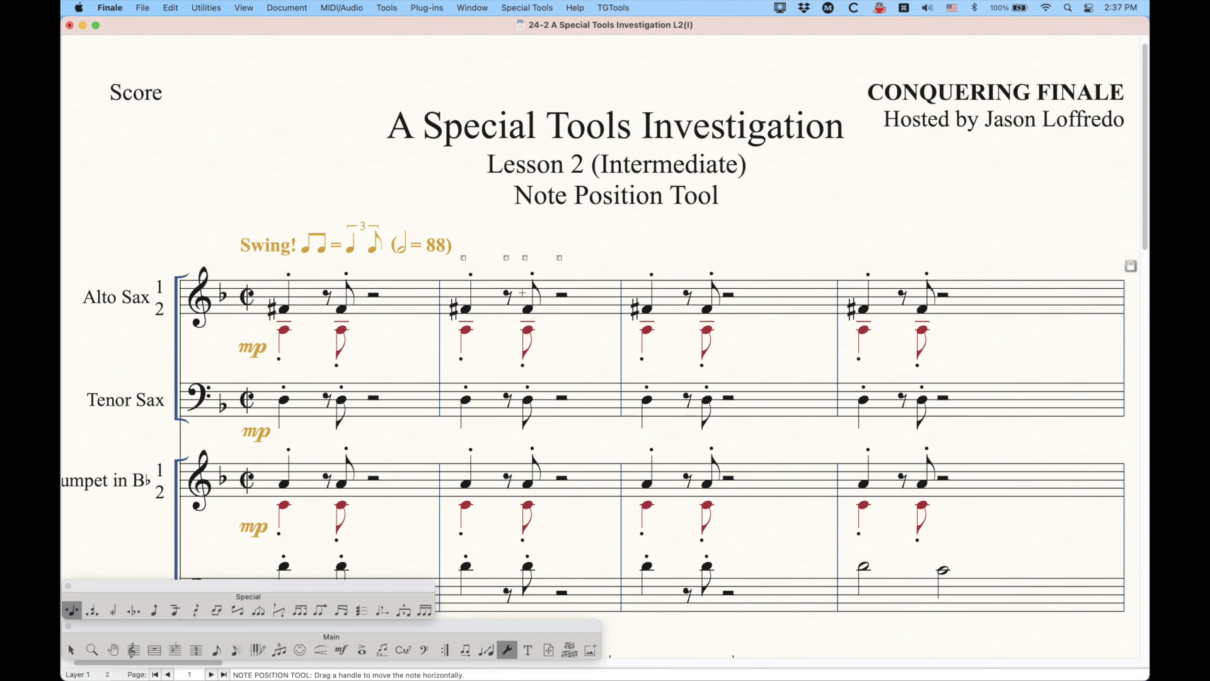
scroll(519, 309, down, 10)
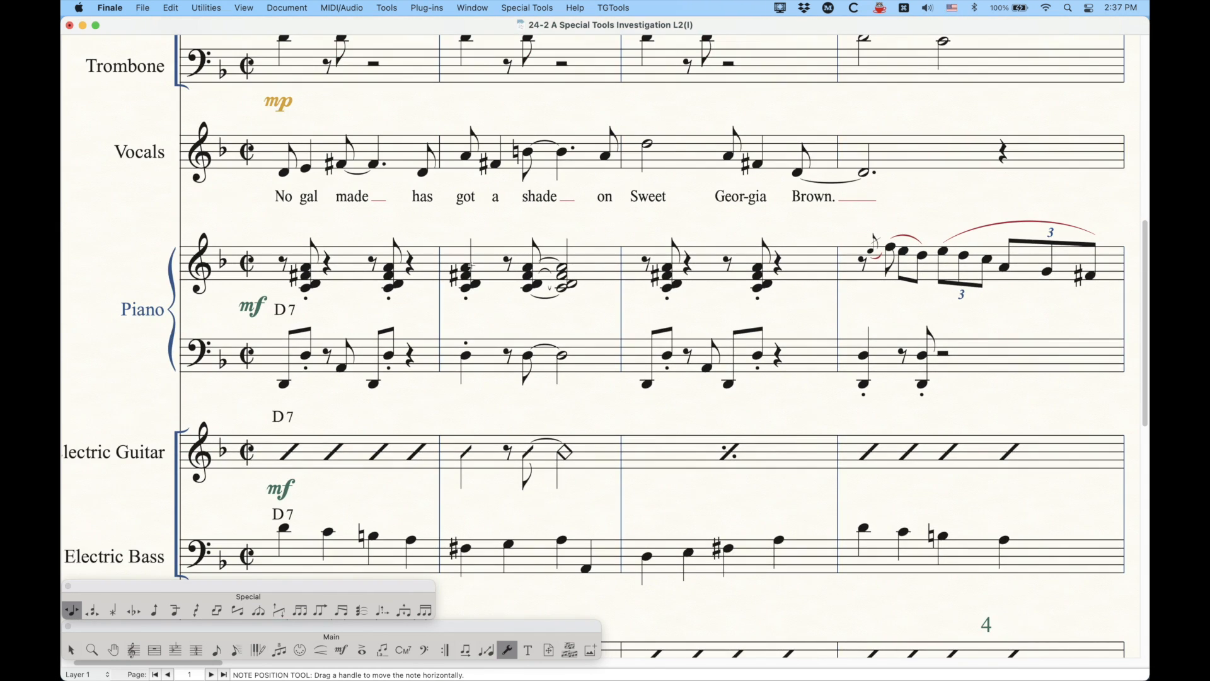
click(490, 264)
mouse_move(464, 225)
mouse_down()
mouse_move(477, 224)
mouse_move(467, 224)
mouse_up()
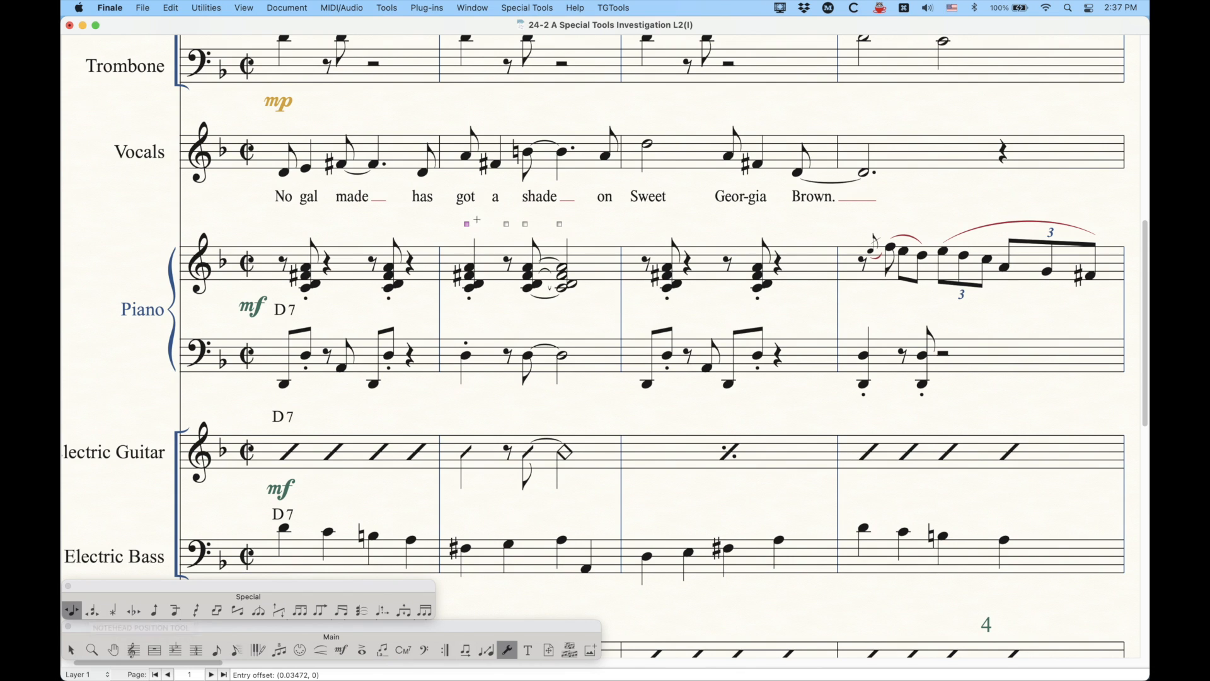
drag(466, 224, 472, 224)
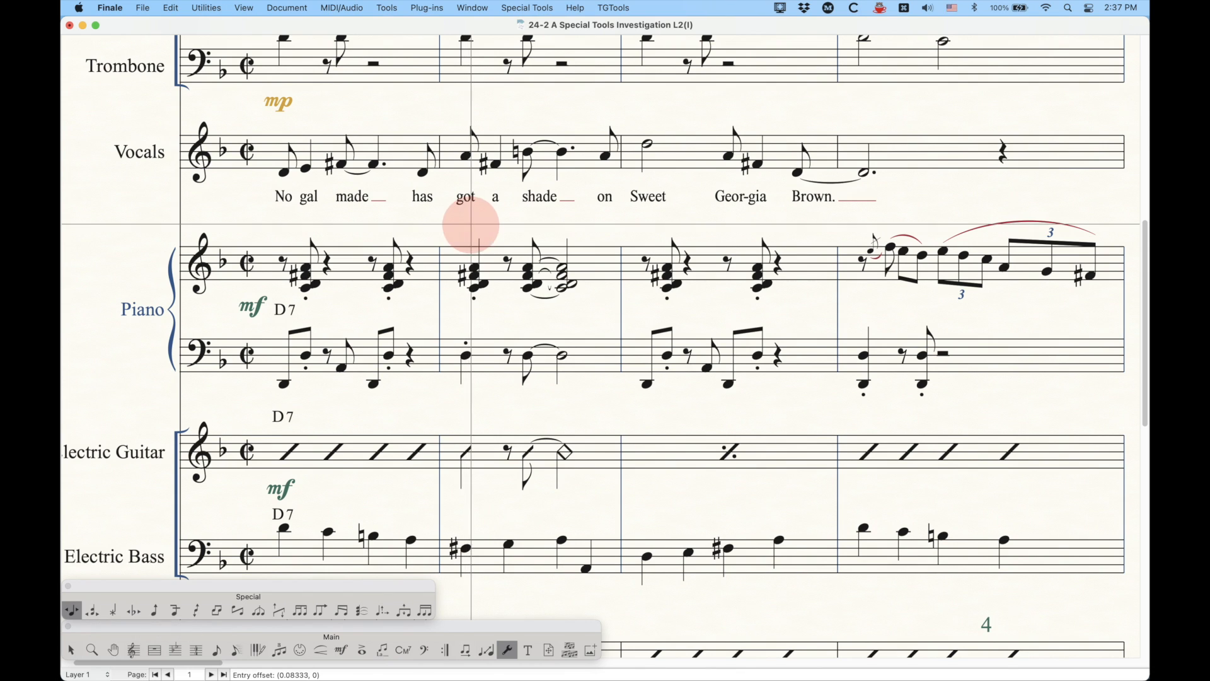
key(BackSpace)
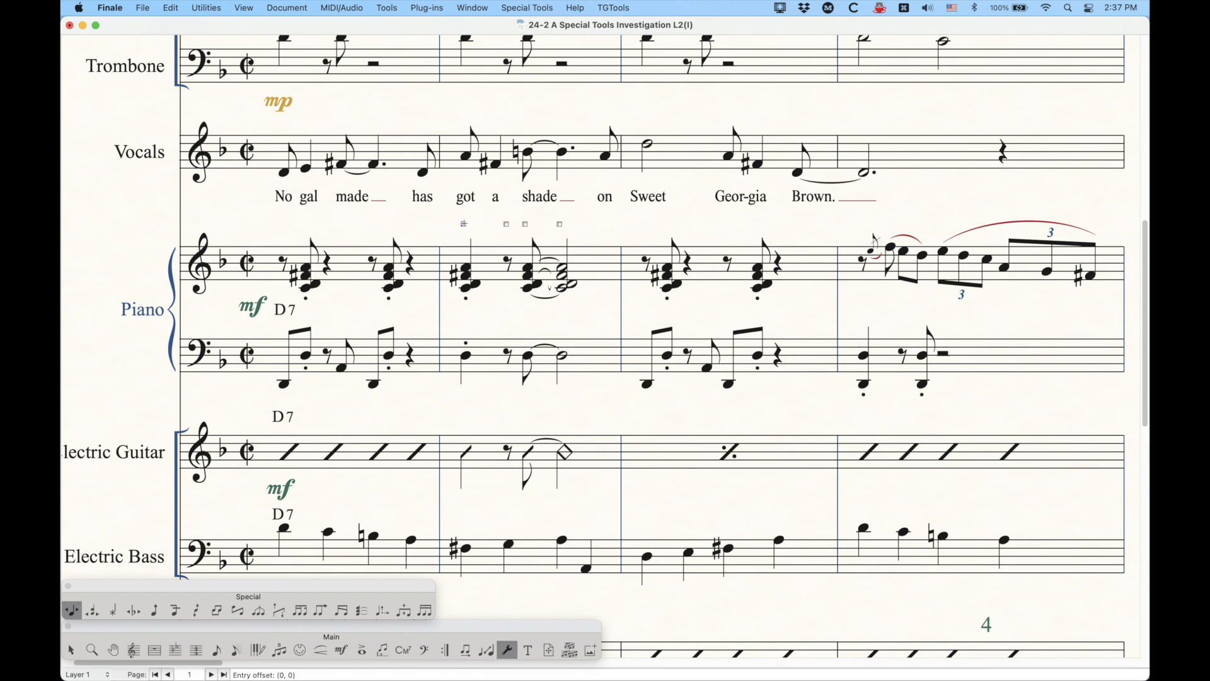
- Shift the same Piano chord right again to an entry offset of about 0.132, and reset its position
click(464, 223)
drag(466, 225, 477, 225)
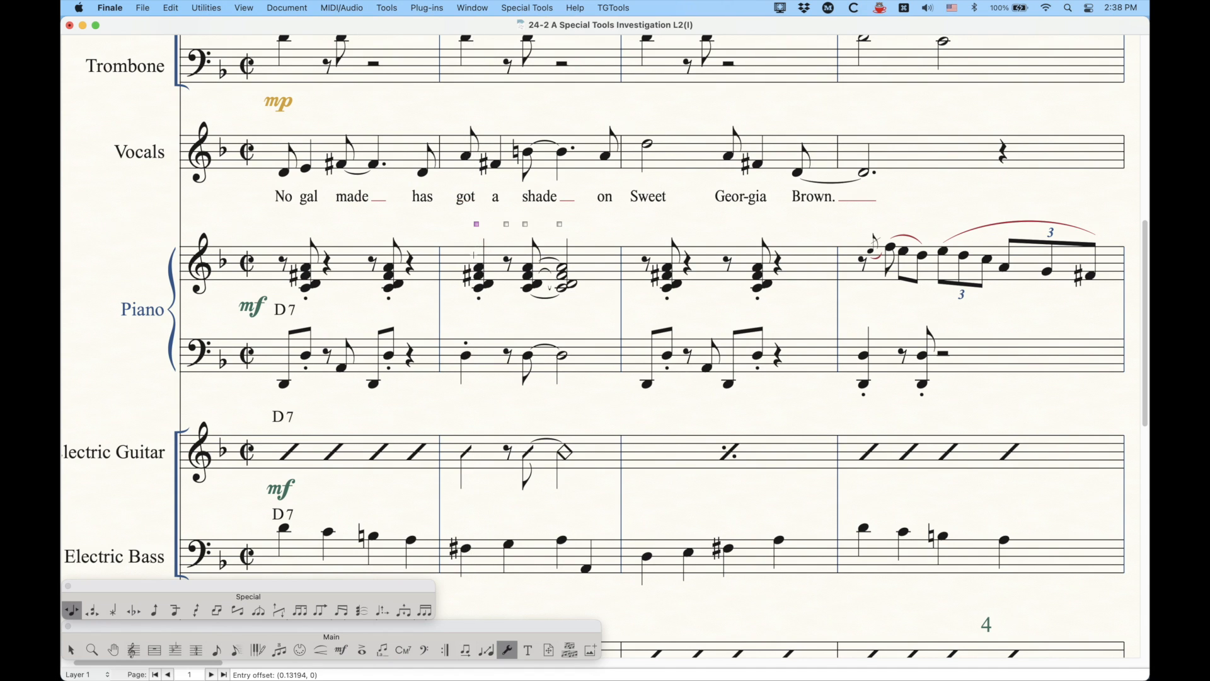
key(BackSpace)
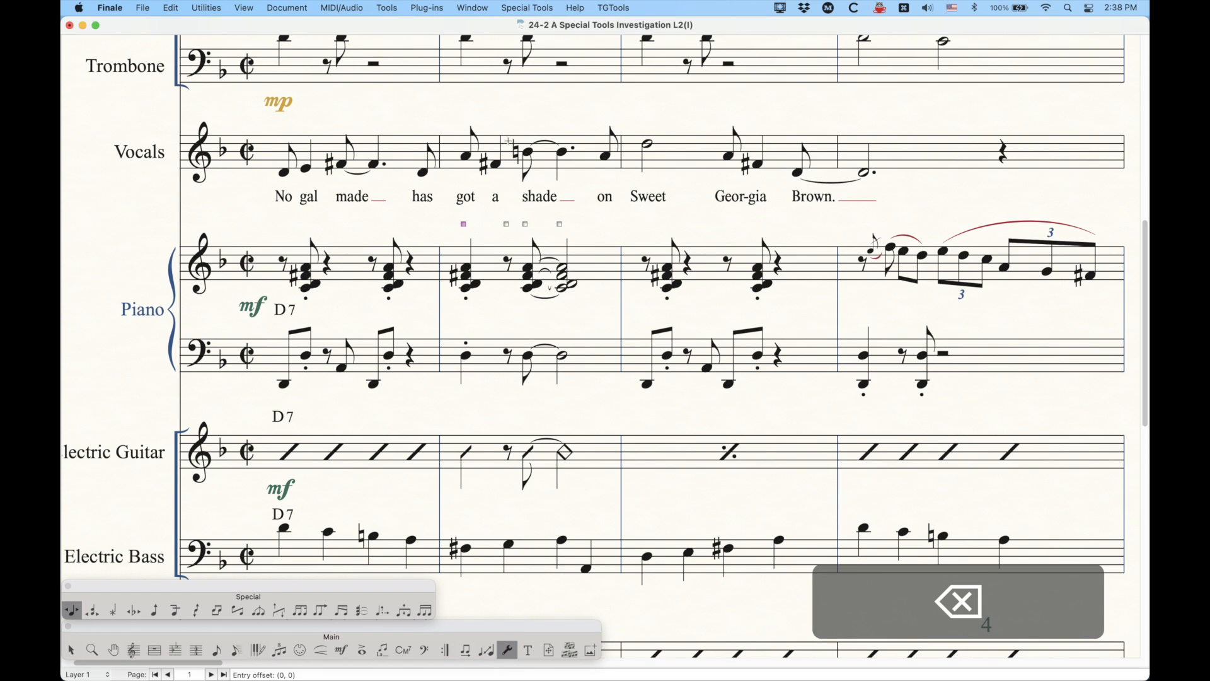
- In Vocals measure 2, nudge the first note left to an entry offset of about -0.007, and reset it
click(485, 135)
drag(463, 112, 464, 111)
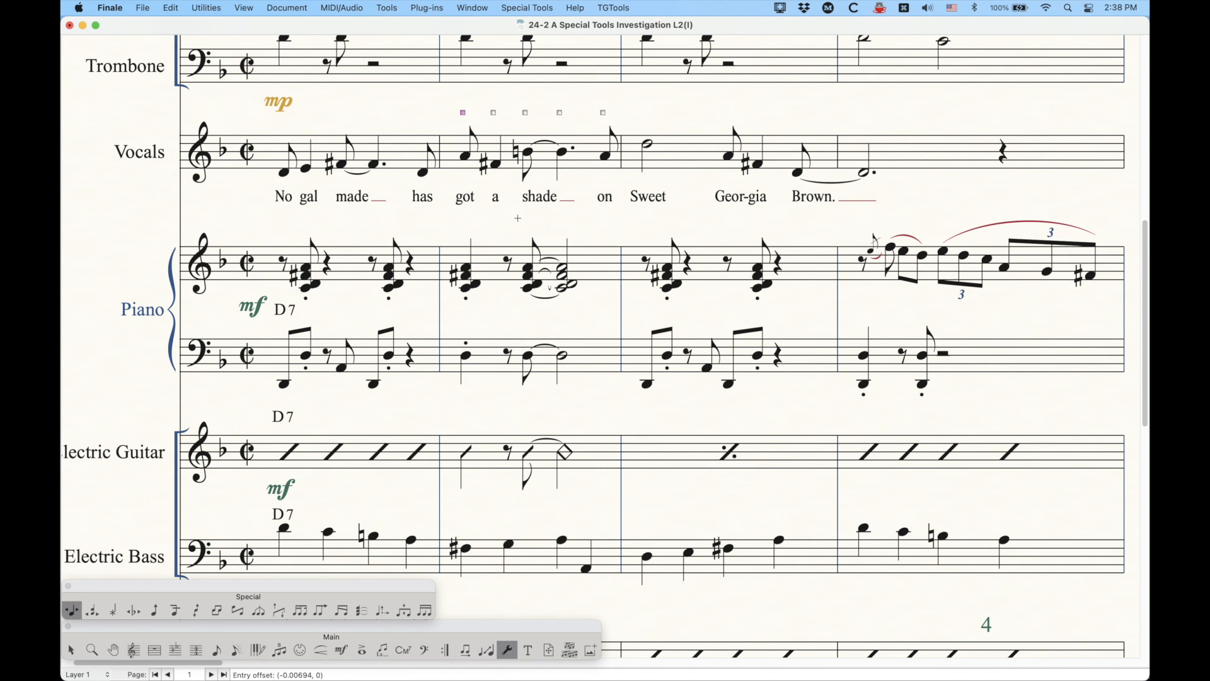
key(BackSpace)
- Shift the first Electric Bass note of measure 1 left to entry offsets of about -0.083 and about -0.118, undoing each shift
scroll(489, 344, down, 5)
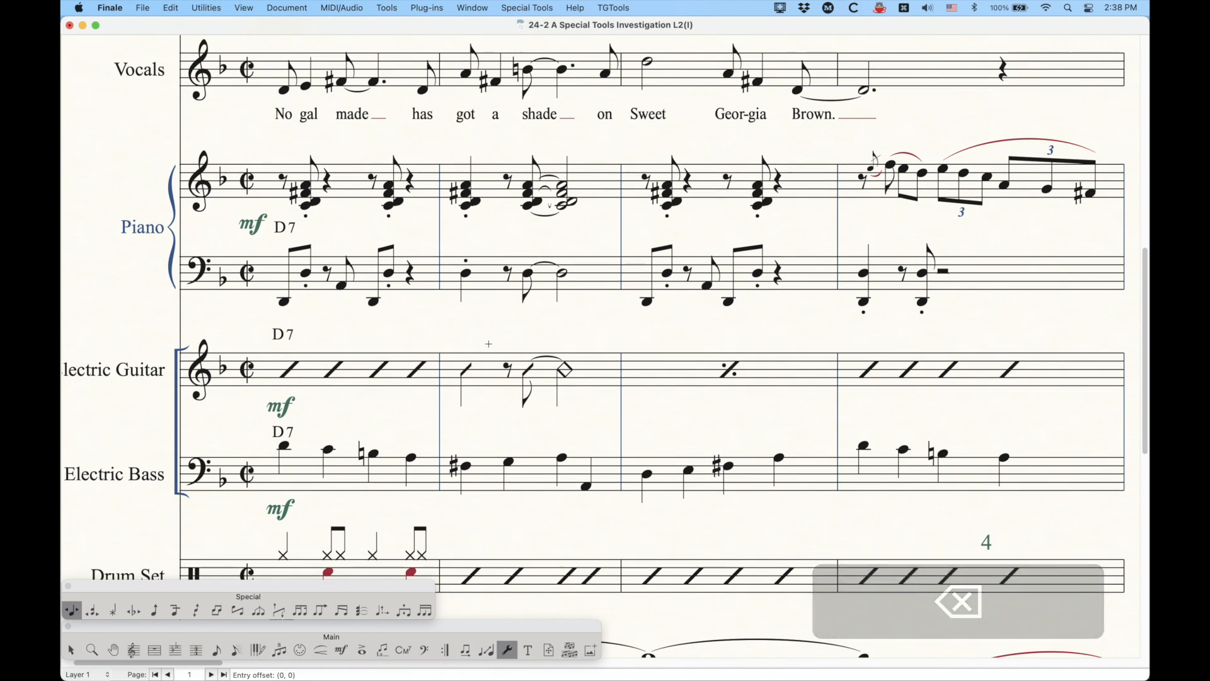
scroll(489, 344, down, 1)
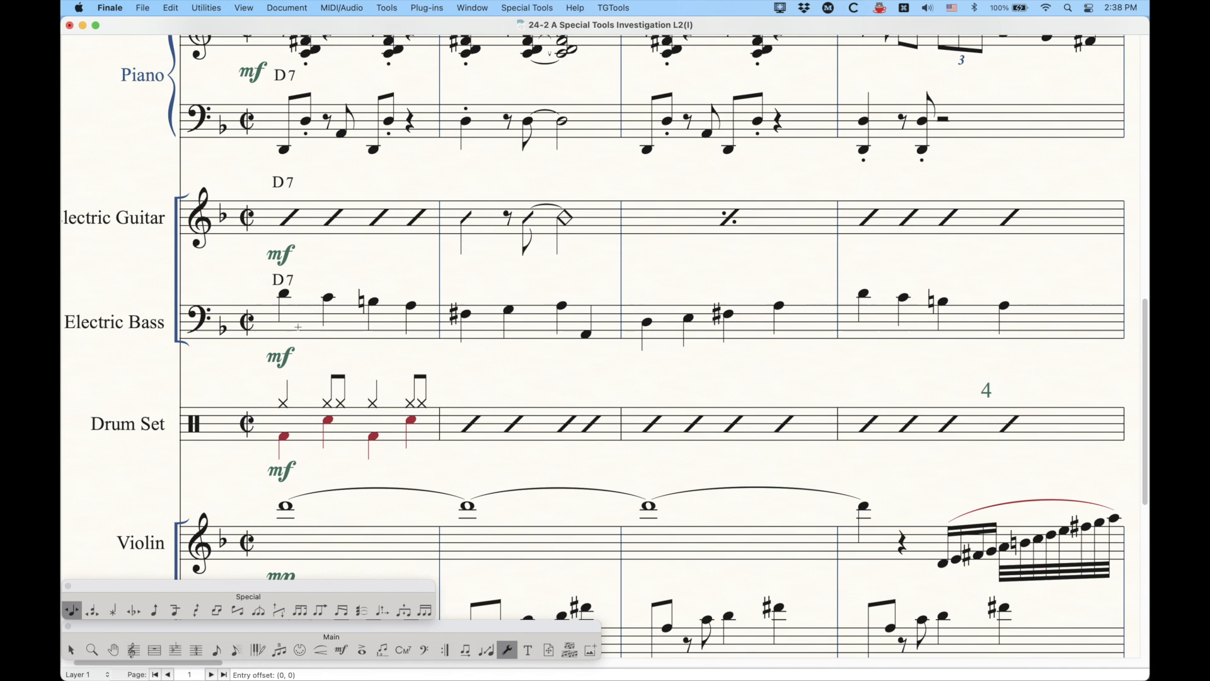
click(283, 325)
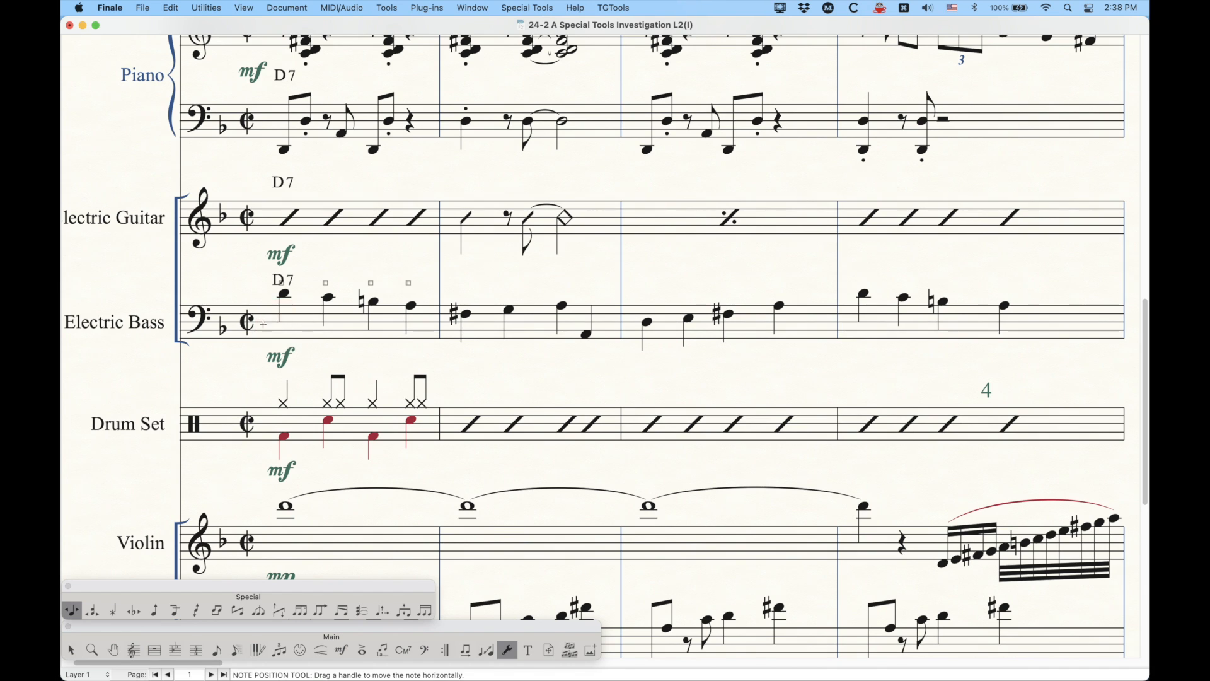
drag(281, 282, 274, 282)
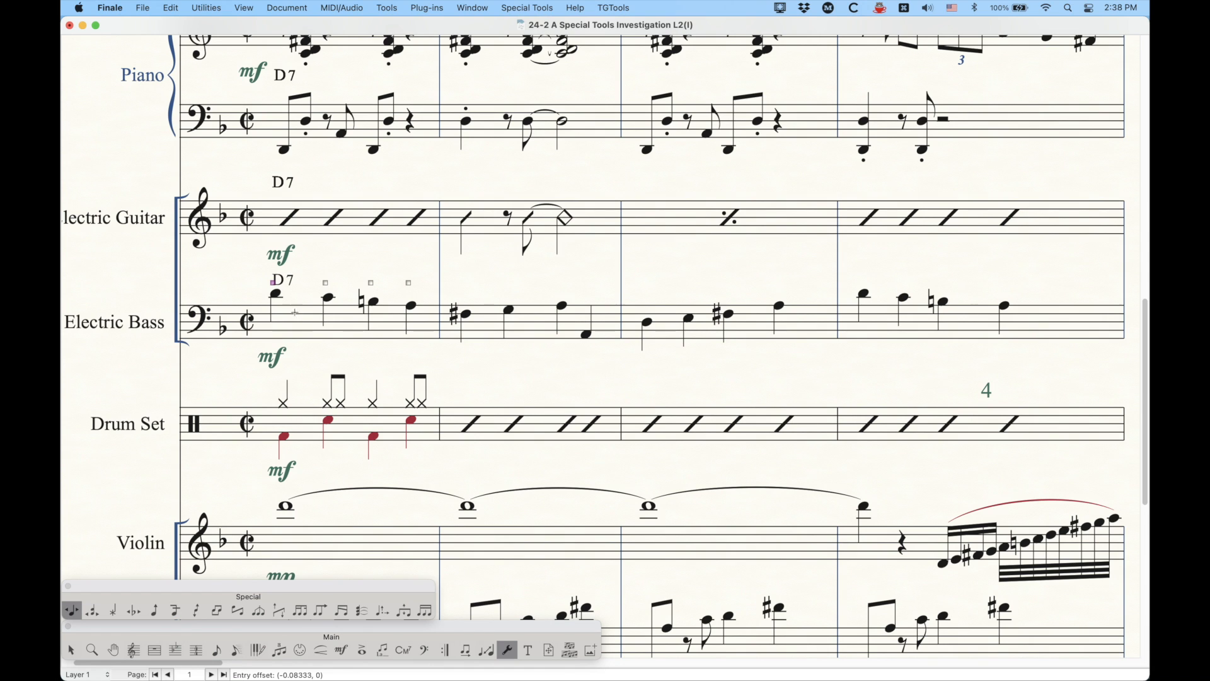
key(super+z)
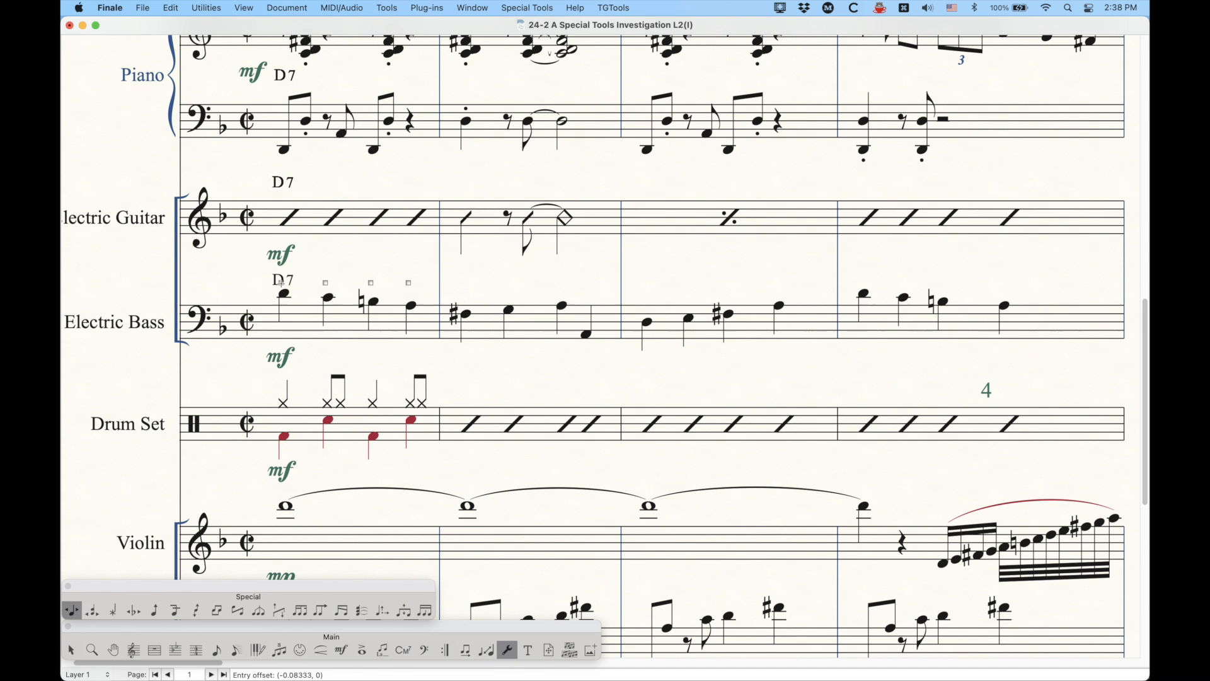
drag(281, 282, 270, 283)
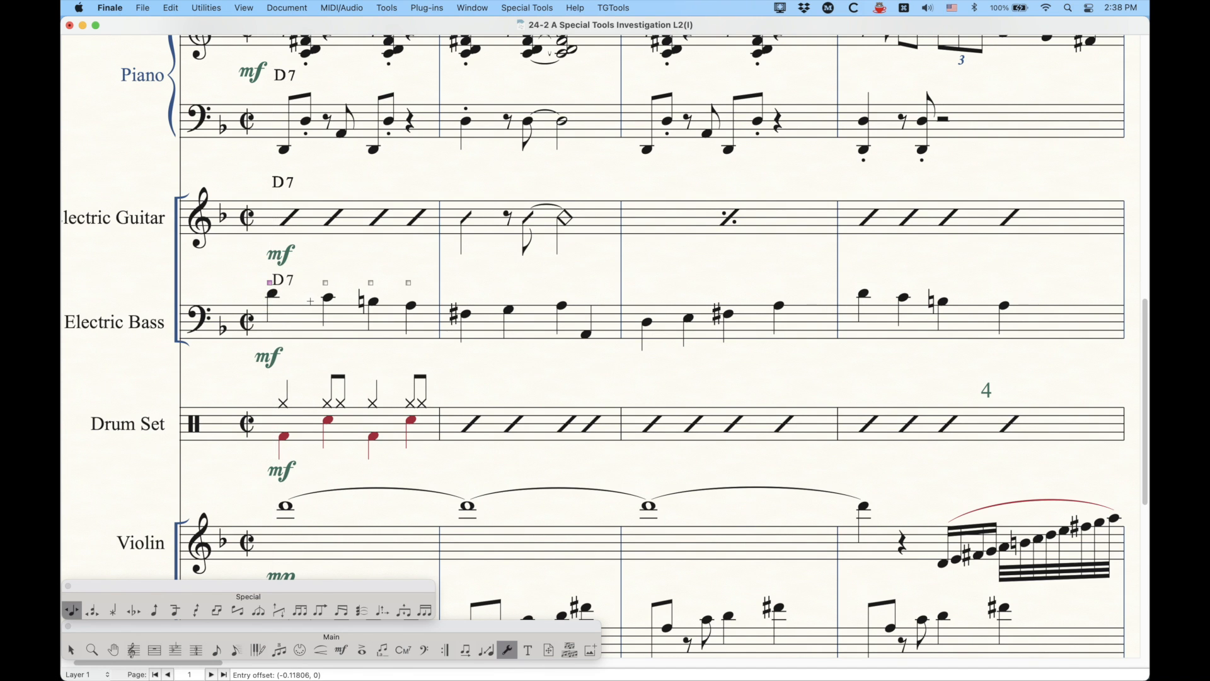
key(super+z)
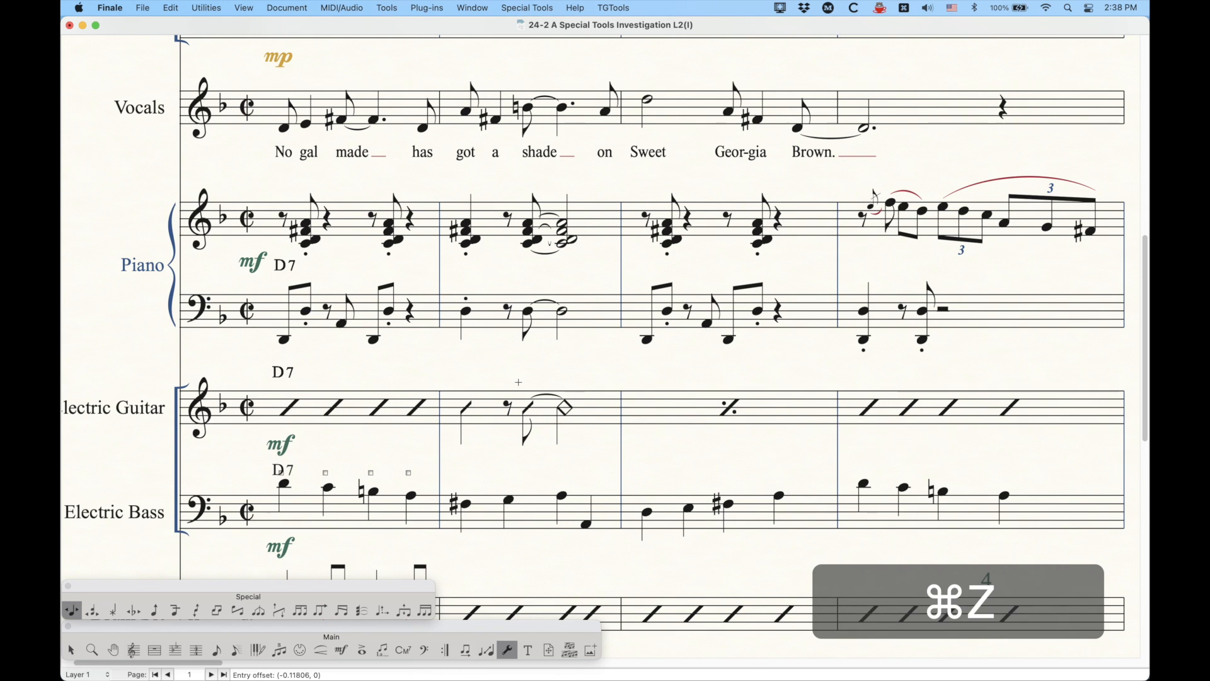
- In Piano measure 4, shift the first triplet note of the treble staff right, and reset its position
click(950, 237)
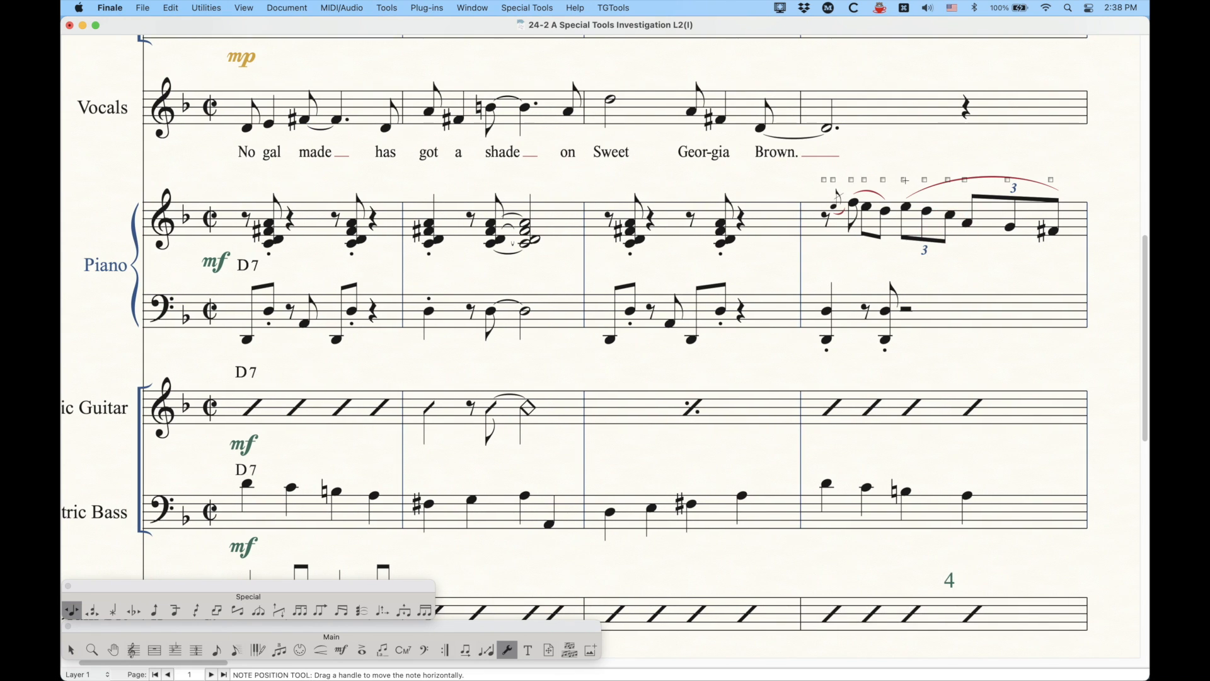
drag(903, 180, 913, 180)
key(BackSpace)
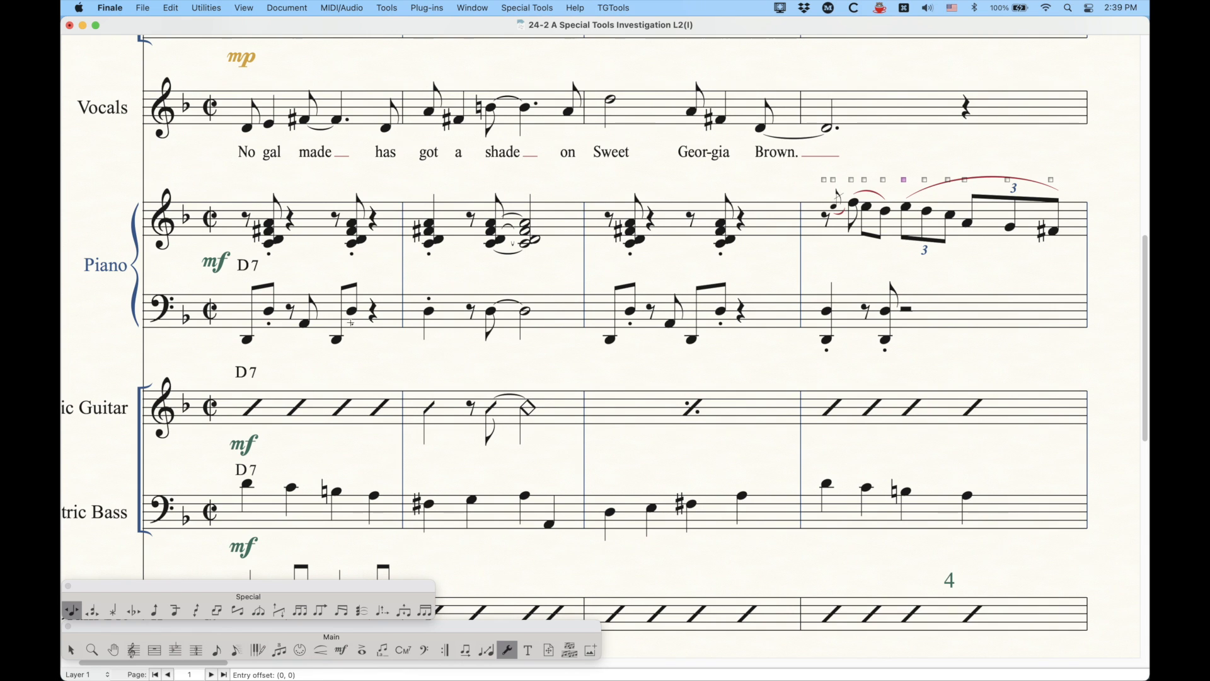
- Switch from the score to the linked Piano part
click(287, 7)
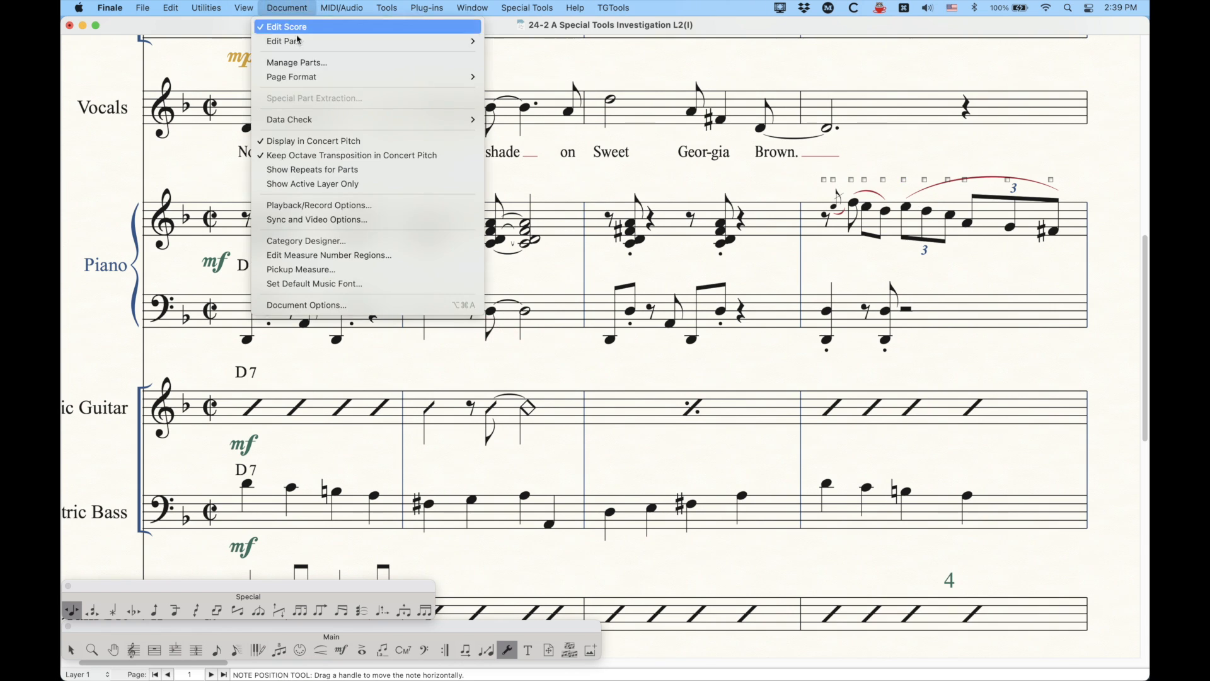
mouse_move(298, 45)
click(508, 126)
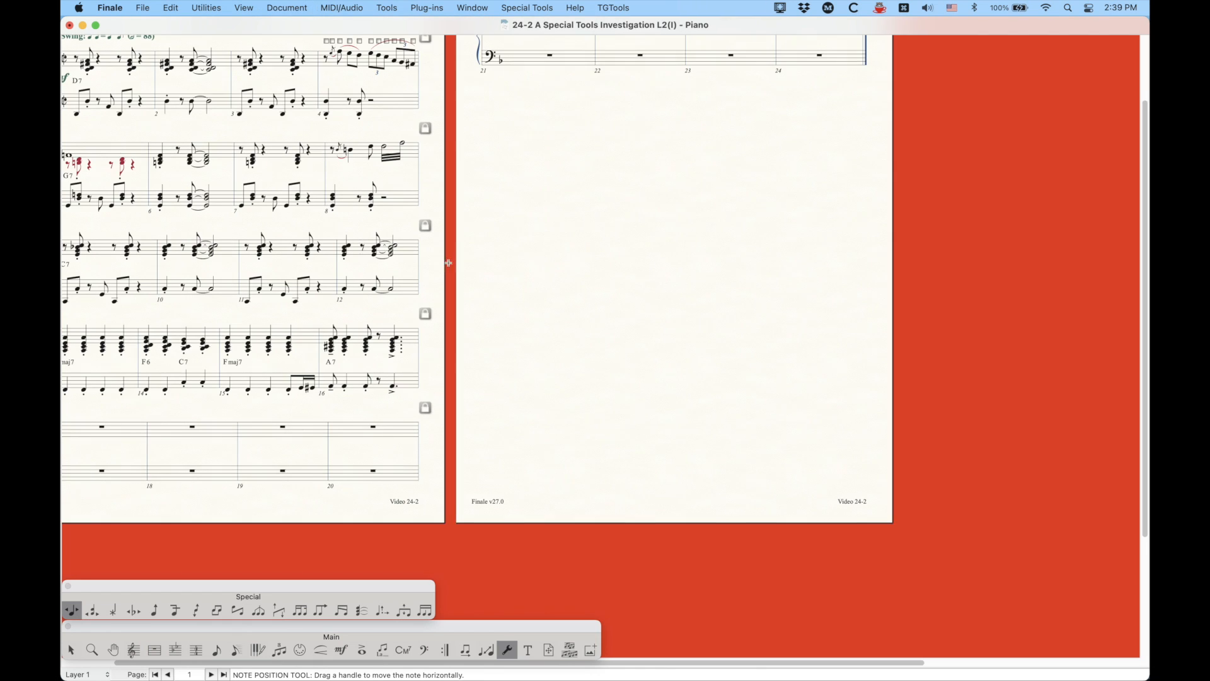
- In measure 2 of the Piano part, shift the treble eighth-note chord left to an entry offset of about -0.351
key(super+equal)
key(super+equal)
key(super+equal)
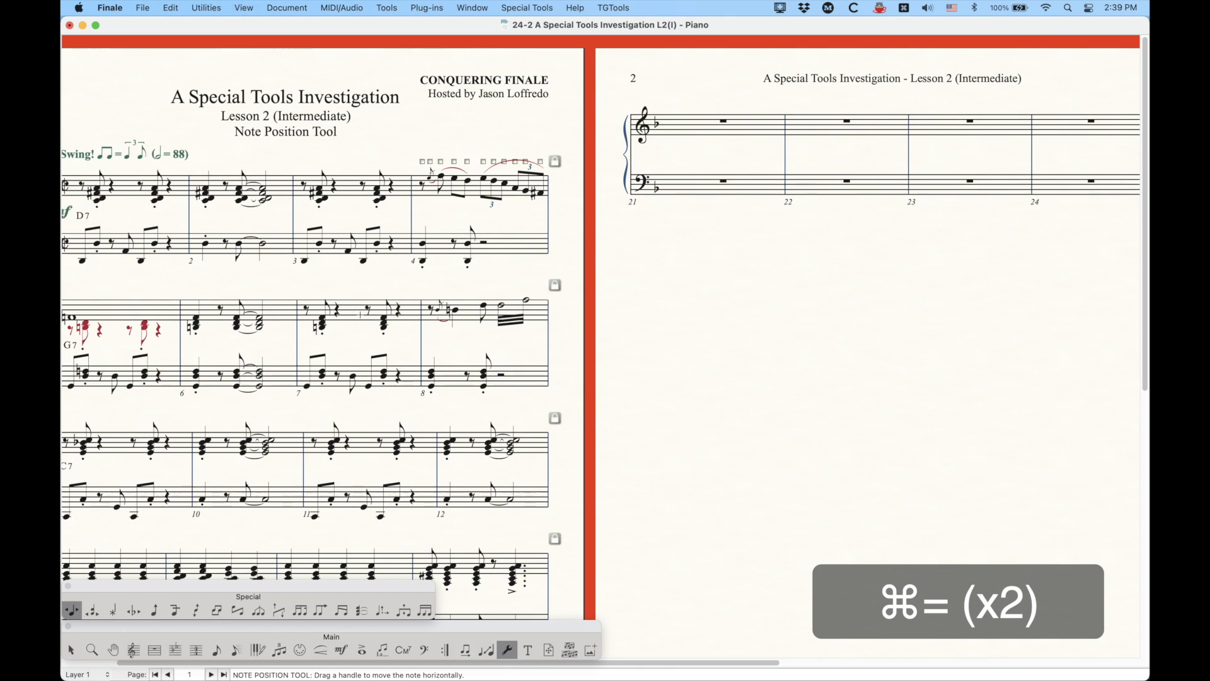
scroll(360, 313, left, 3)
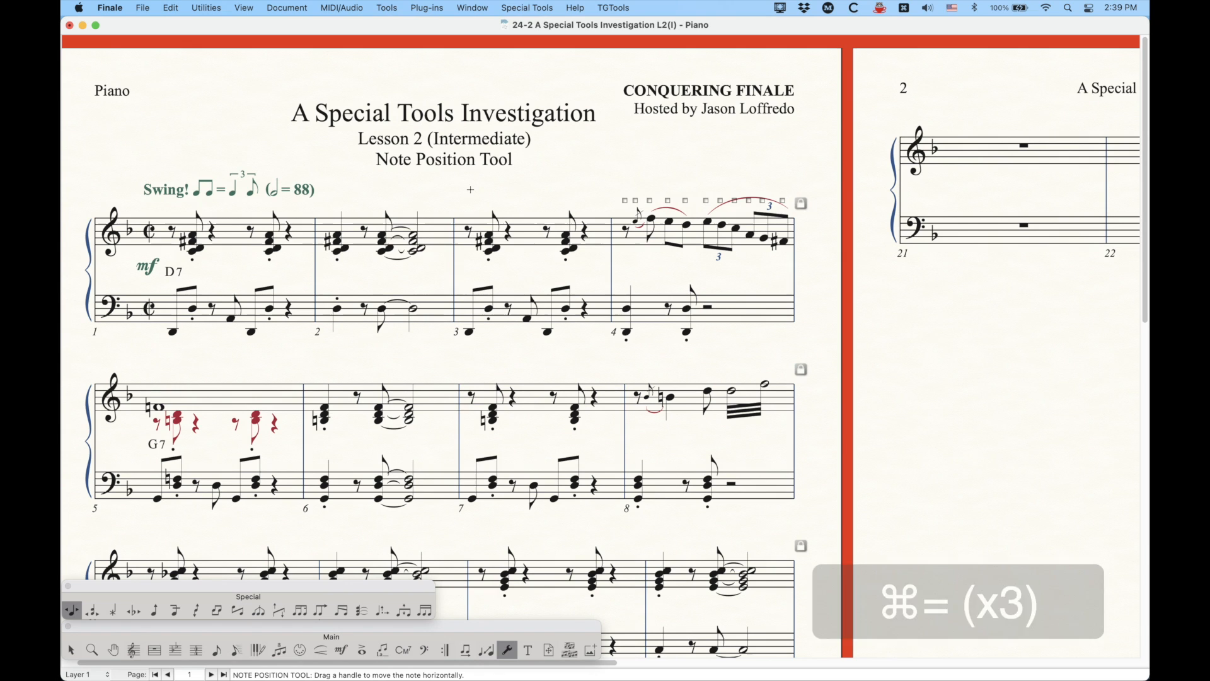
click(419, 232)
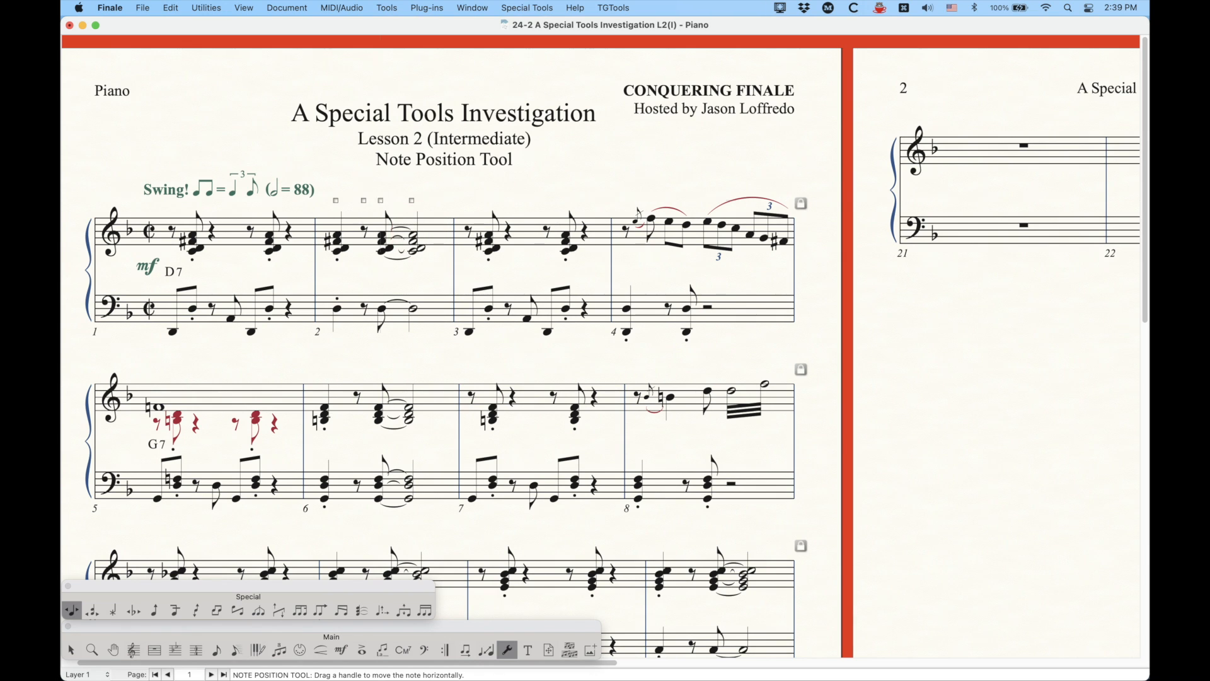
drag(381, 200, 352, 200)
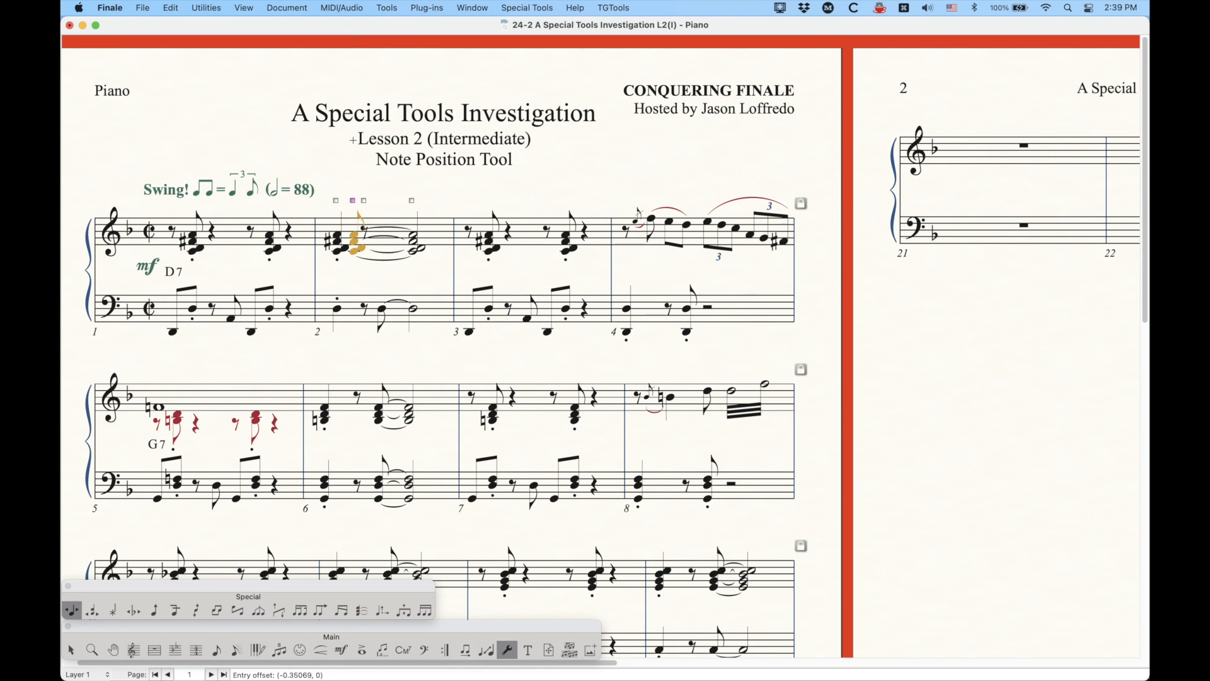
- Return to the score and relink the shifted Piano eighth-note chord of measure 2 in all parts
key(alt+super+slash)
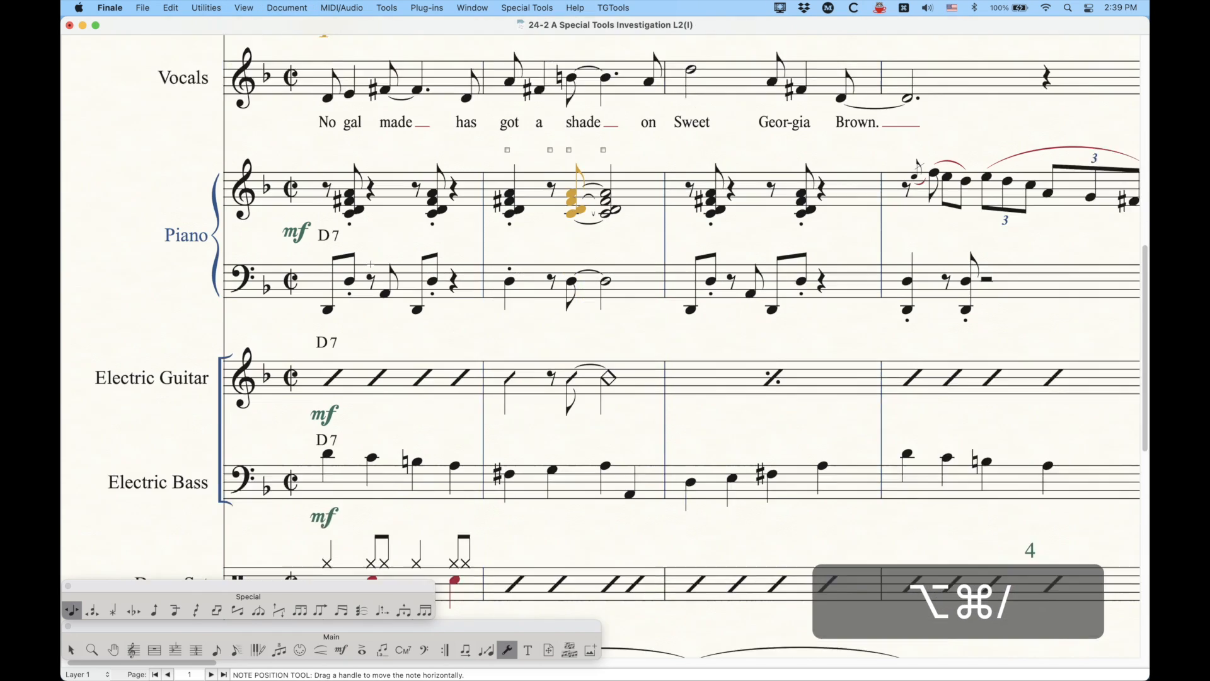
scroll(370, 265, down, 2)
scroll(371, 265, up, 5)
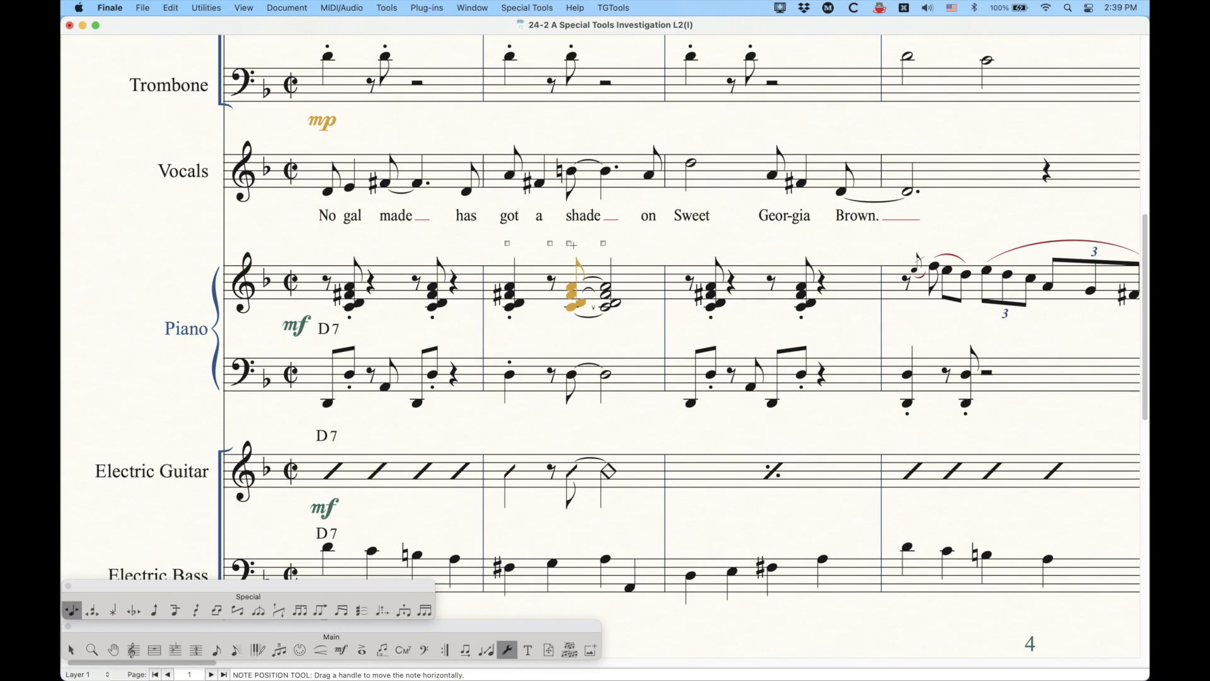
right_click(570, 244)
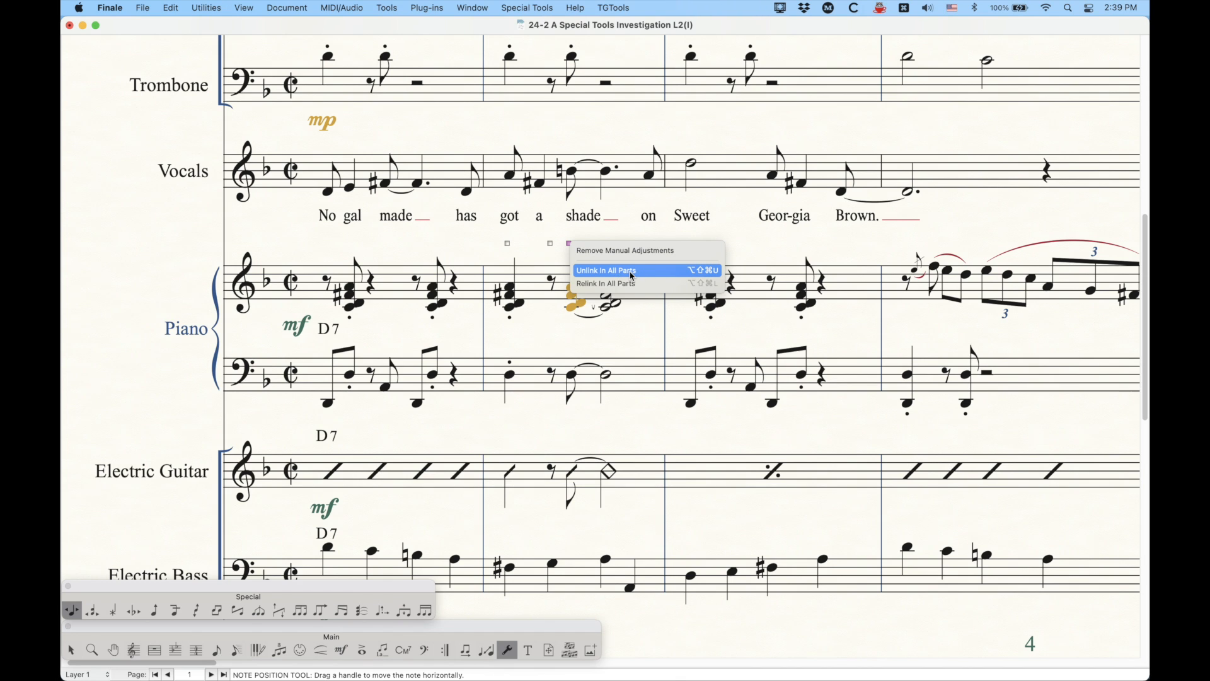
click(543, 230)
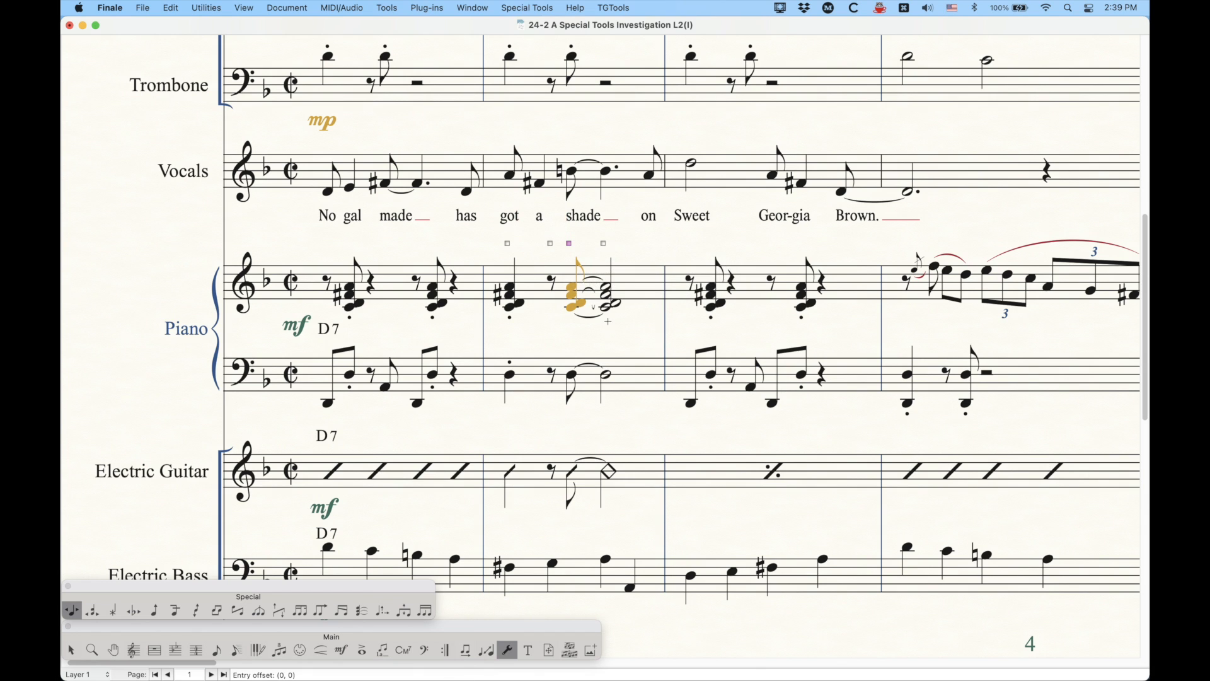
right_click(566, 244)
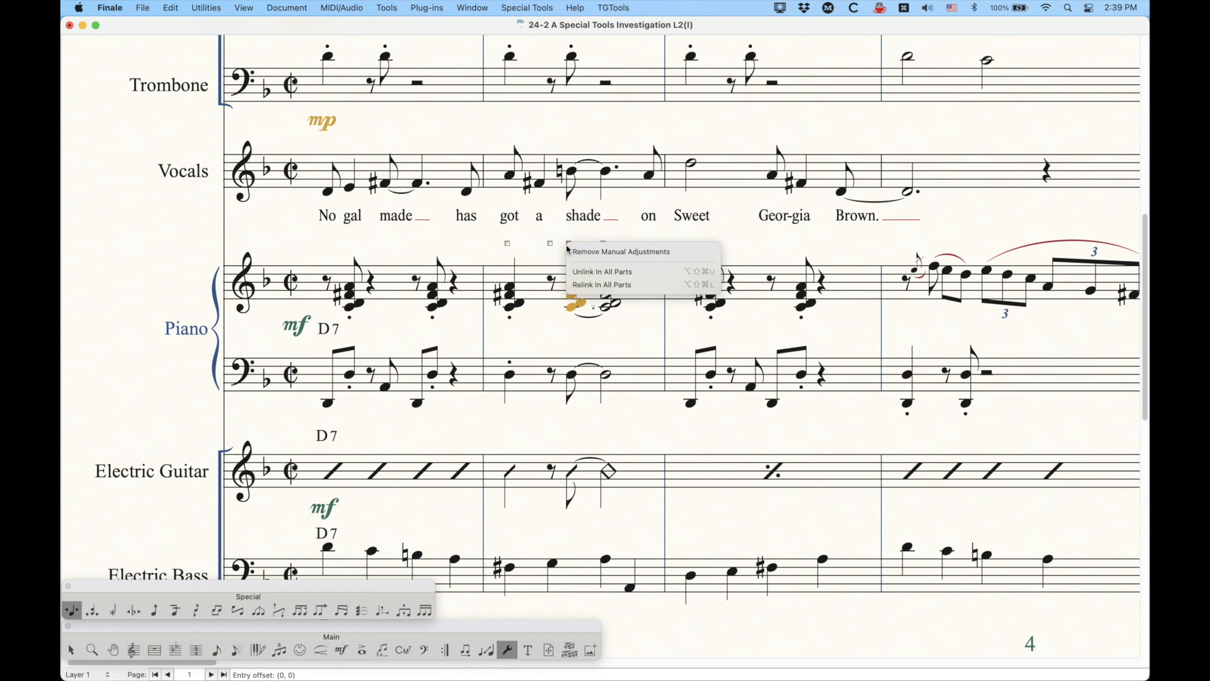
click(609, 285)
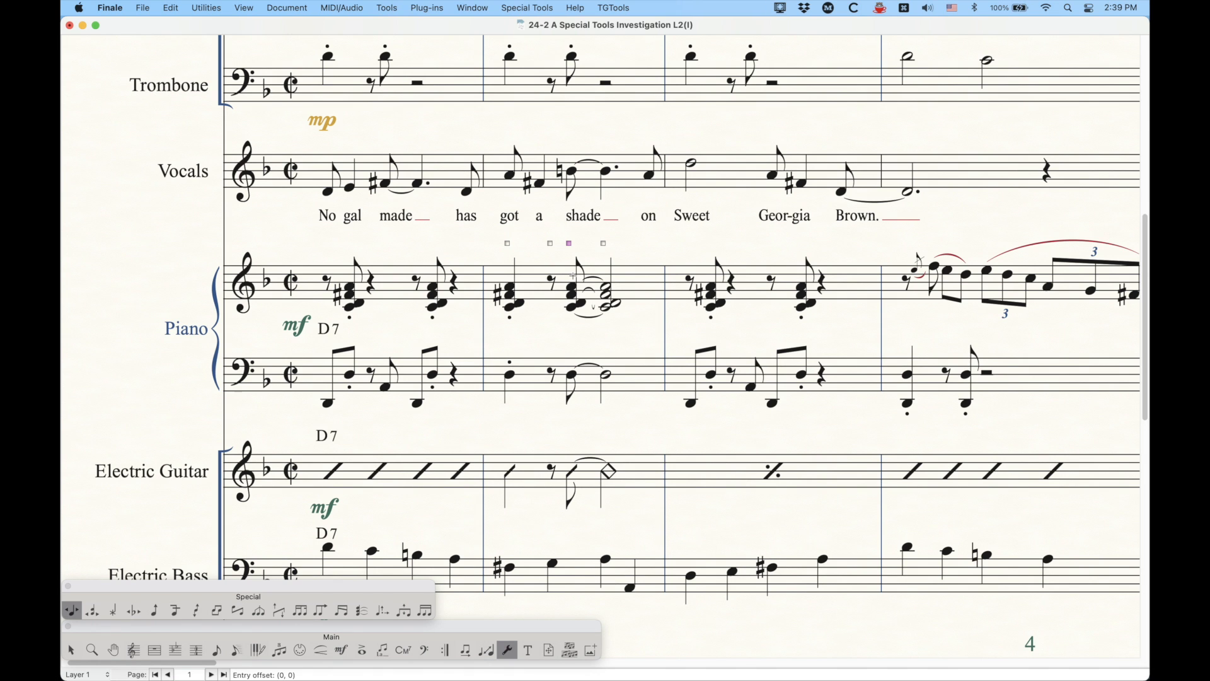
- Switch back to the Piano part, shift the first treble chord of measure 2 right to about 0.122, and undo the shift
key(alt+super+slash)
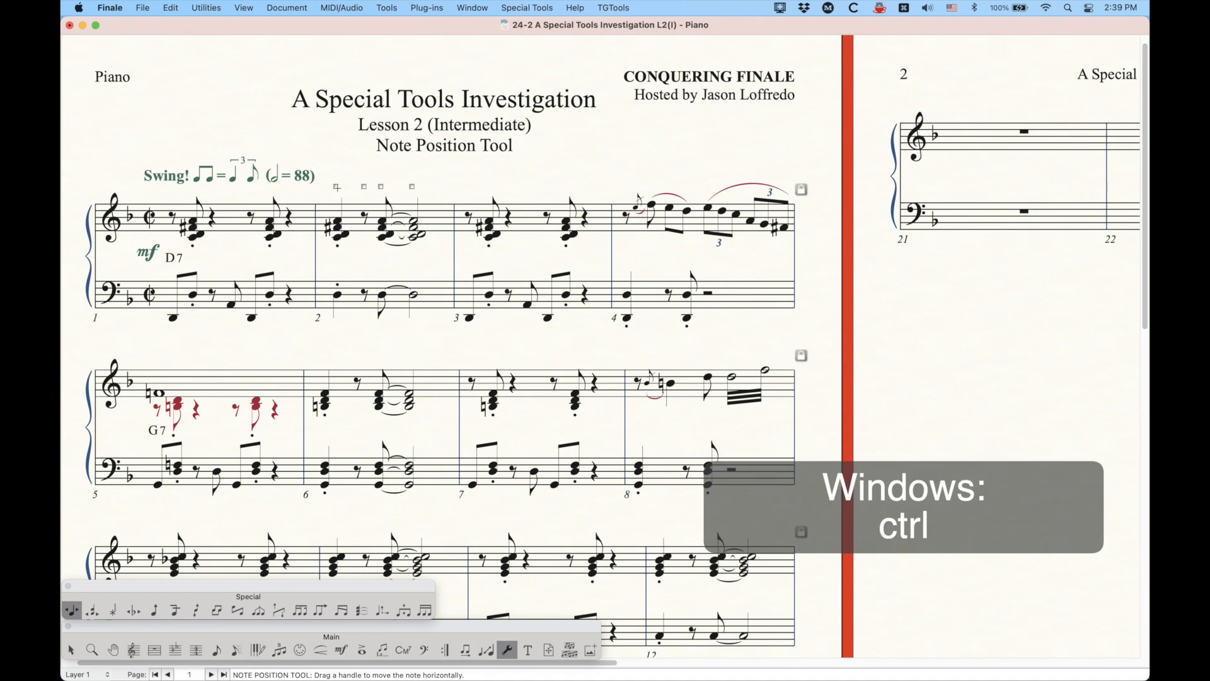
drag(335, 186, 346, 186)
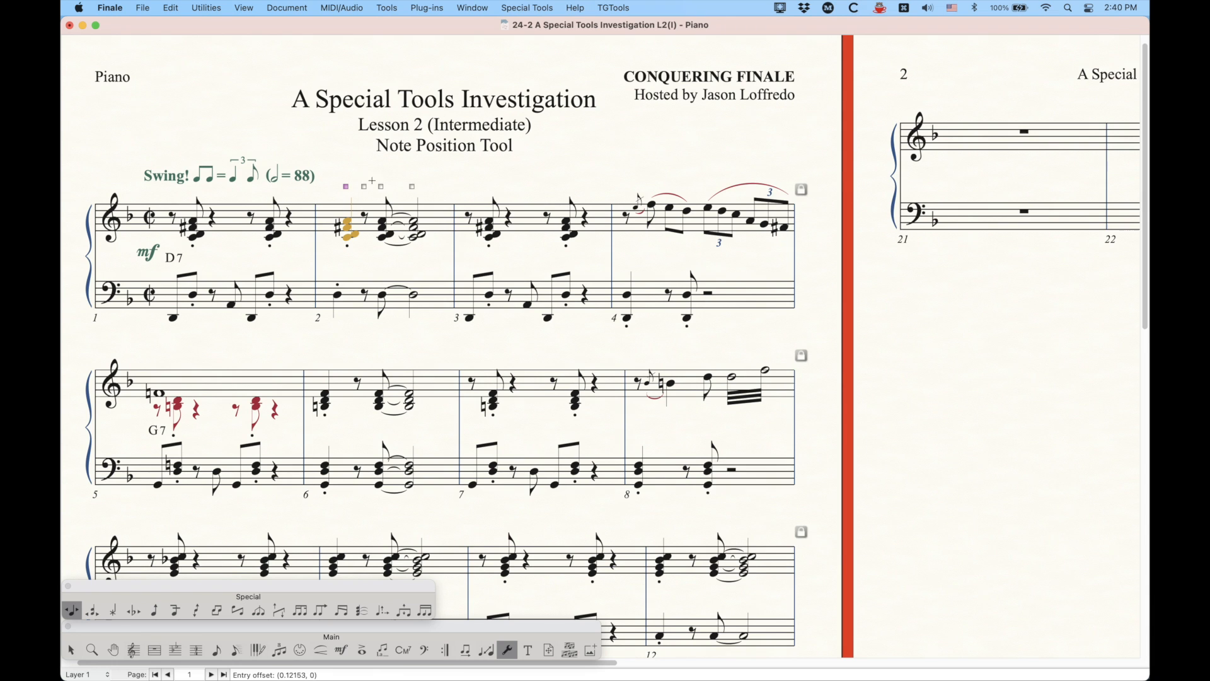
key(super+z)
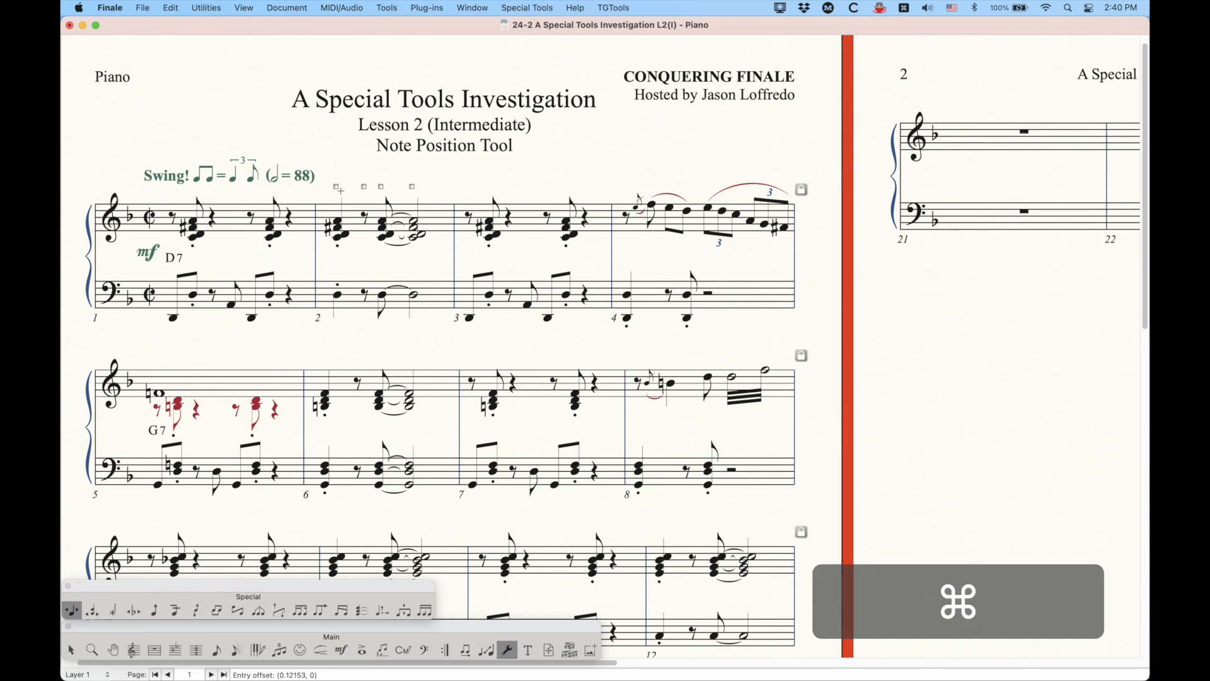
- Shift that chord right to an entry offset of about 0.135 while keeping it linked, and check the Piano staff in the score
drag(336, 187, 348, 186)
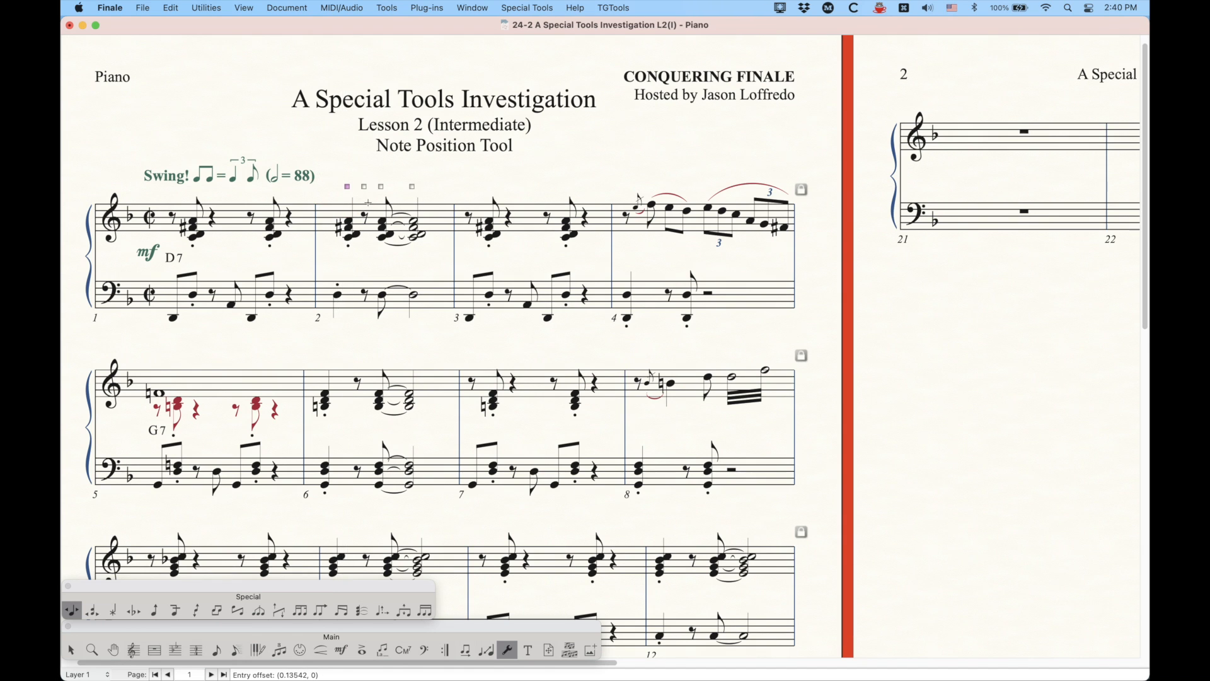
click(347, 190)
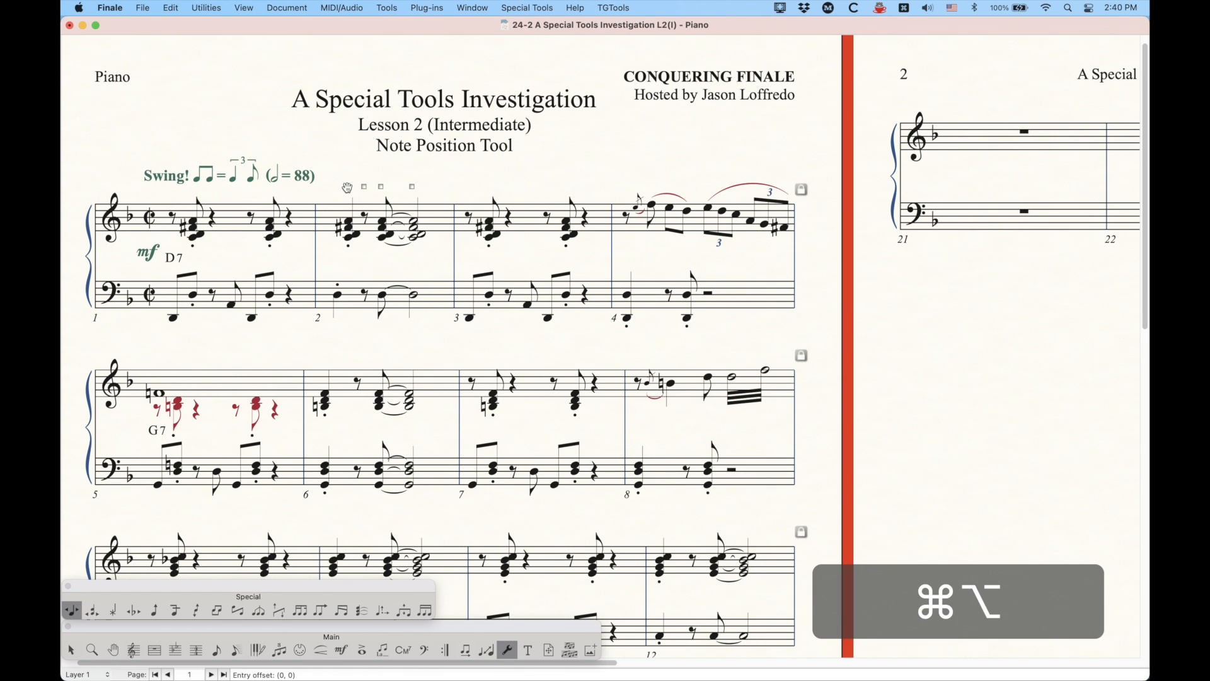
key(super+alt+slash)
scroll(380, 313, down, 10)
scroll(381, 313, up, 3)
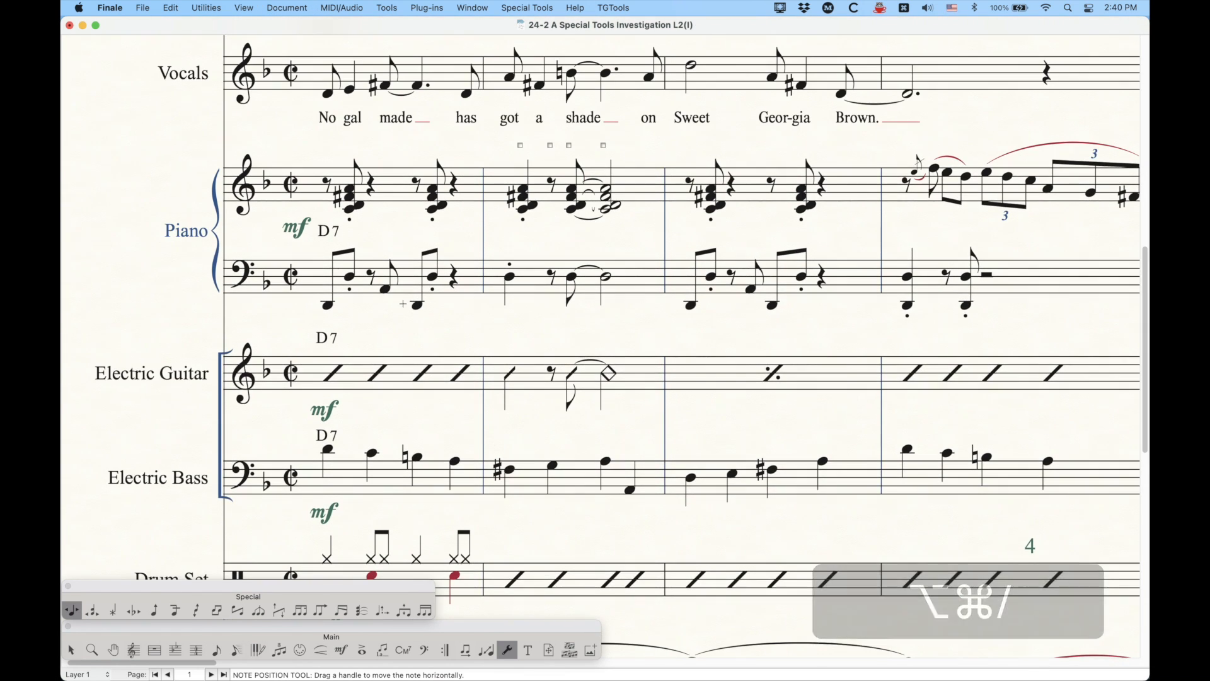
- Shift the first Piano treble chord of measure 2 to an entry offset of about 0.024 in the score only, and relink it in all parts
super+click(520, 146)
drag(520, 146, 509, 146)
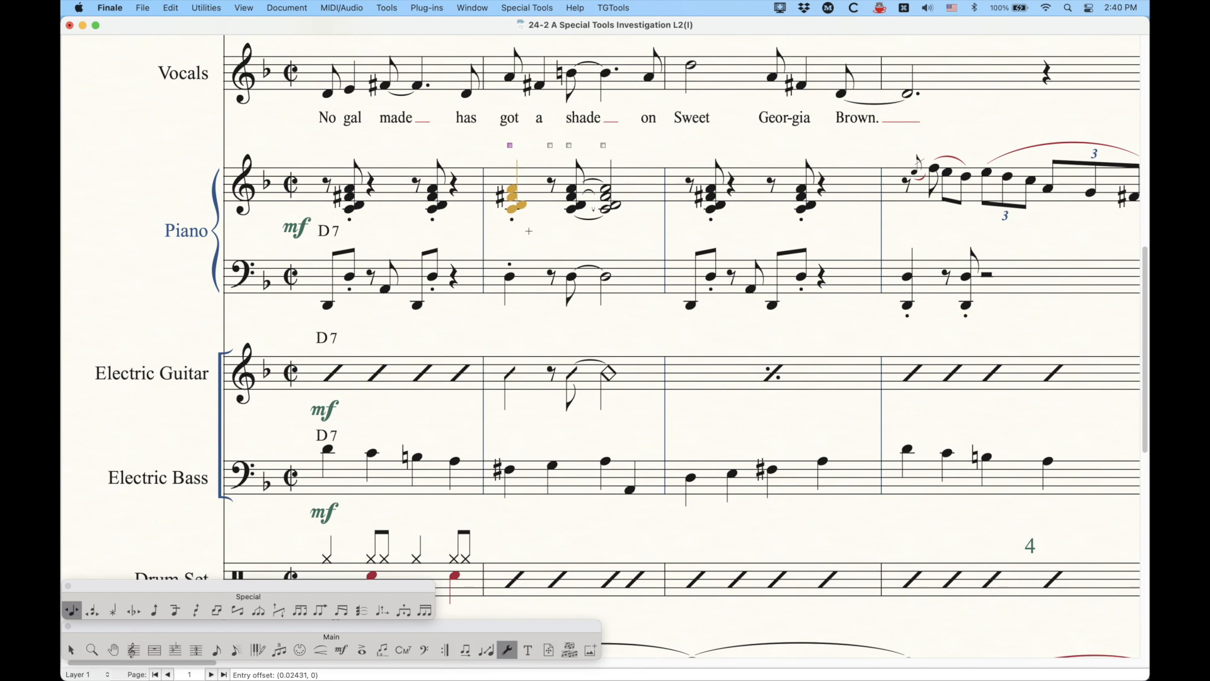
scroll(527, 242, up, 3)
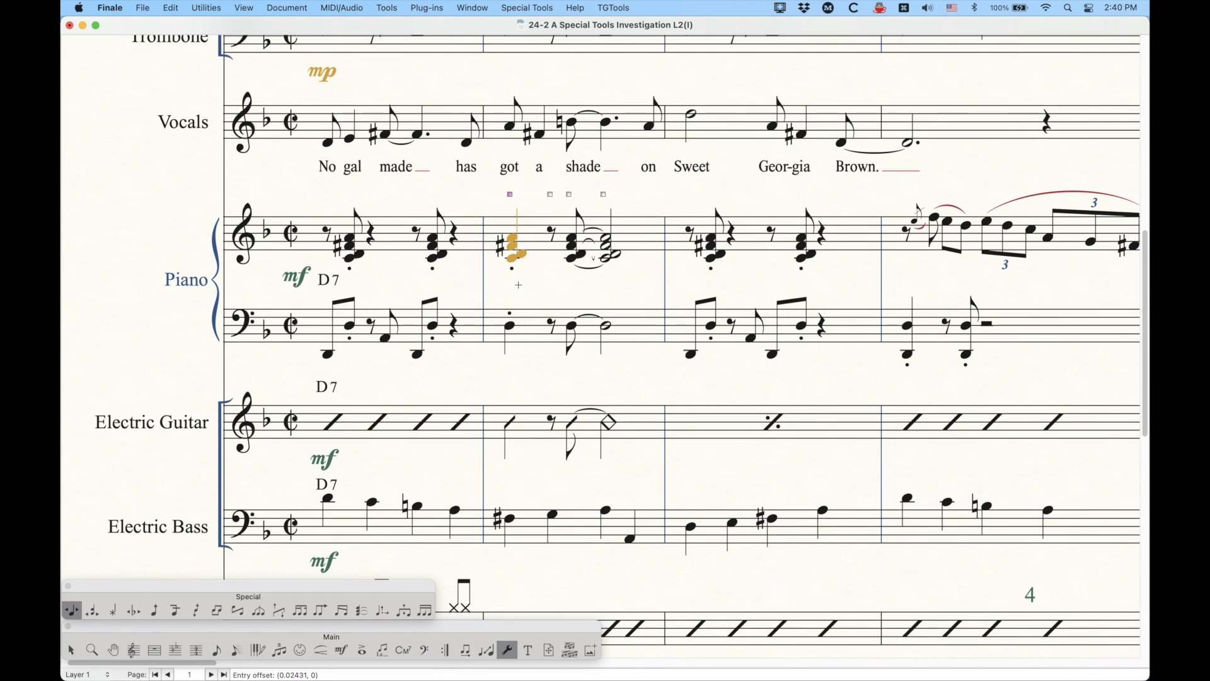
right_click(510, 194)
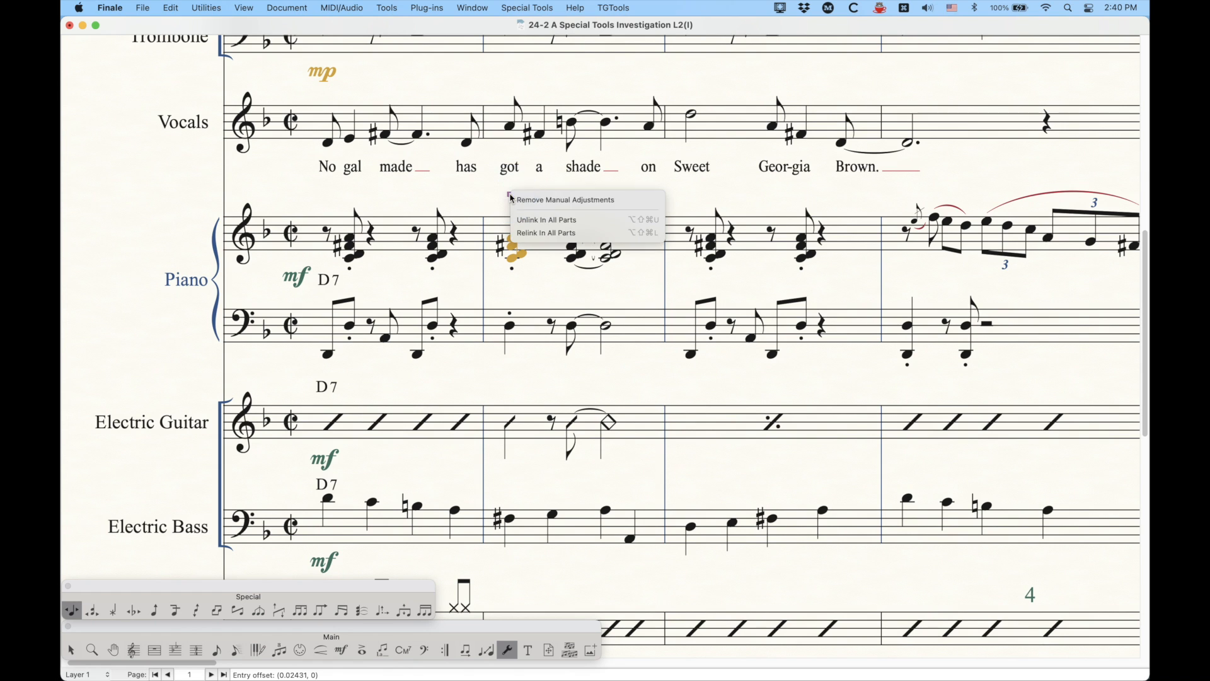
click(540, 229)
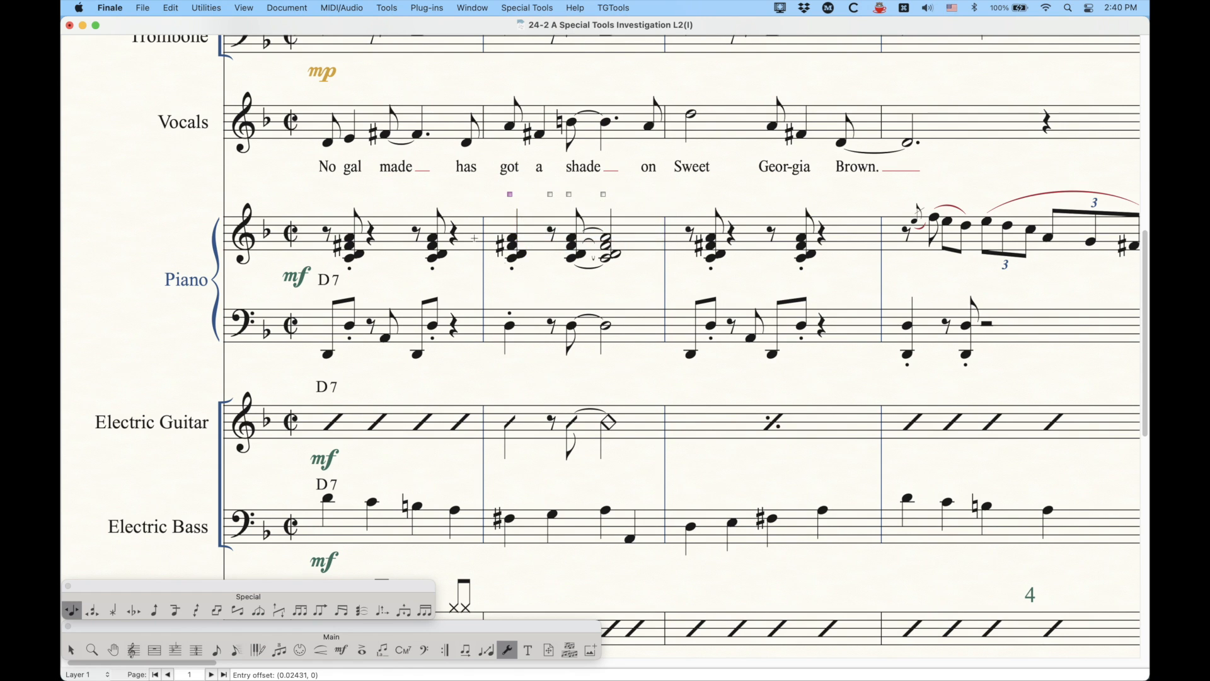
- Remove the manual adjustments from the first Piano treble chord of measure 2
right_click(511, 194)
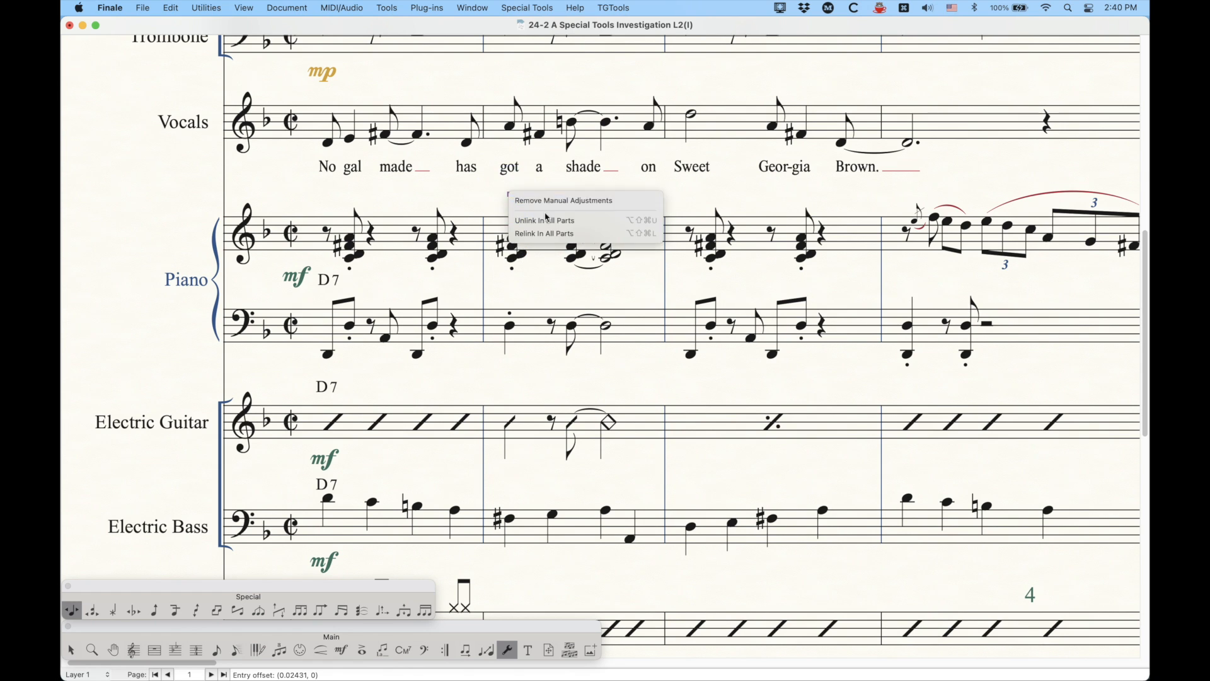
click(539, 203)
click(523, 200)
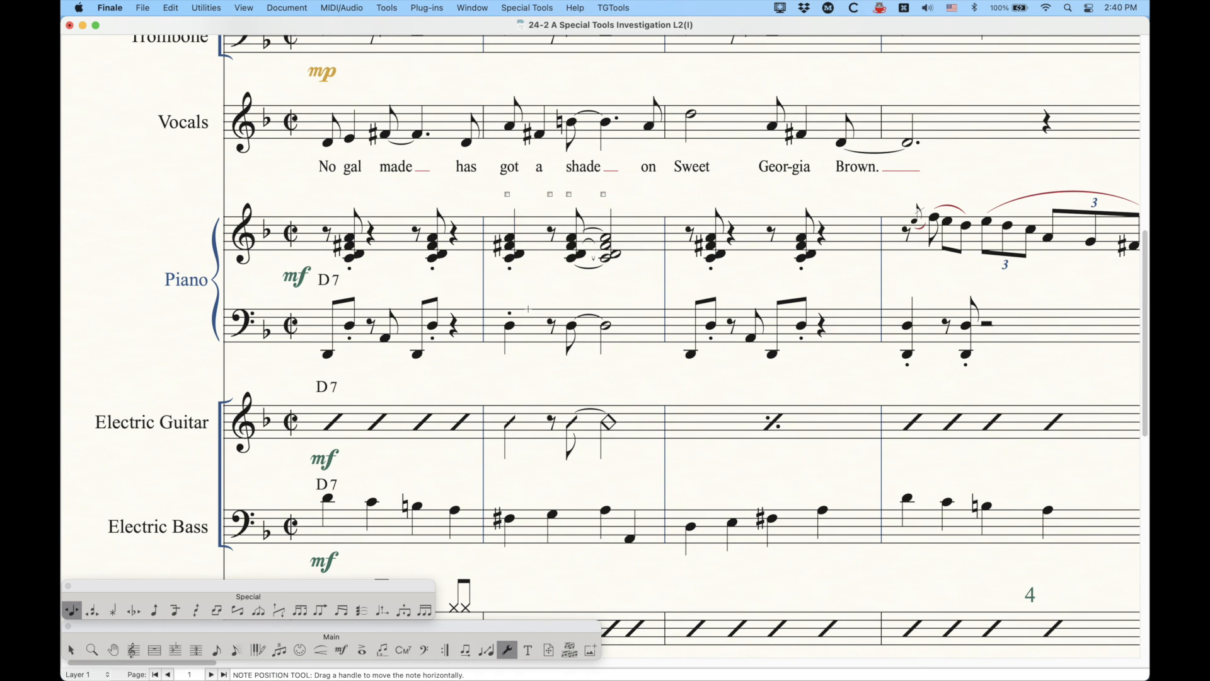
- Shift the first Electric Guitar slash of measure 2 right to an entry offset of about 0.111, and clear that shift
scroll(510, 313, down, 3)
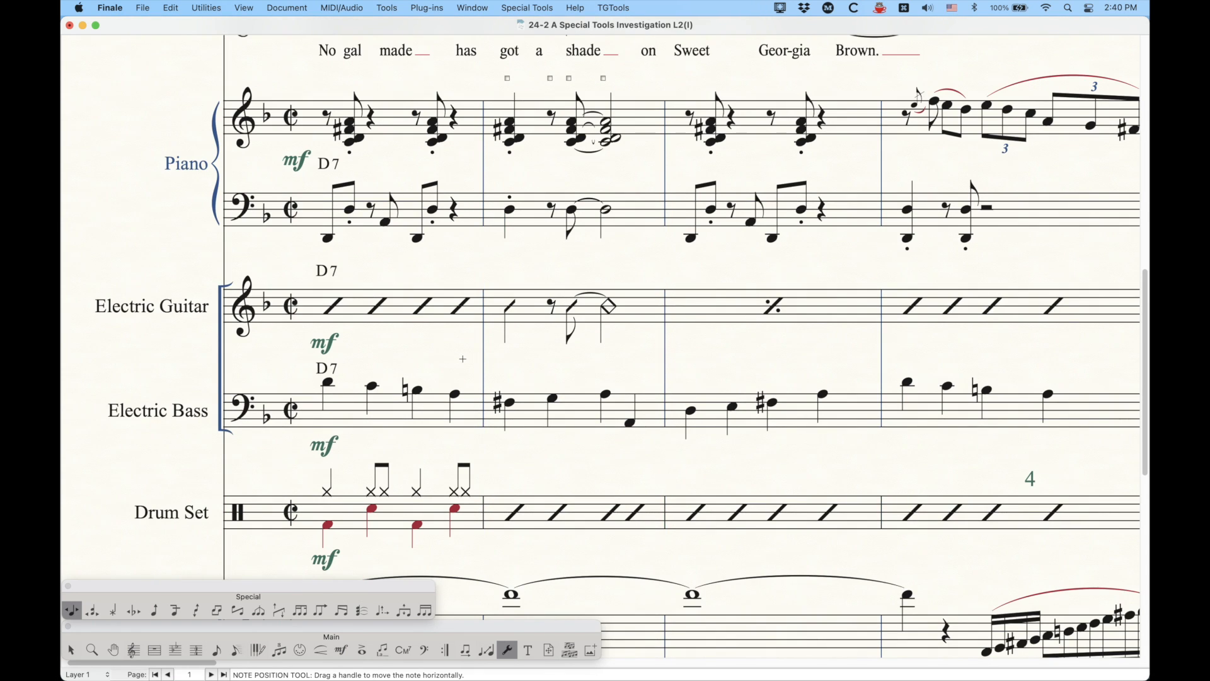
scroll(461, 357, right, 1)
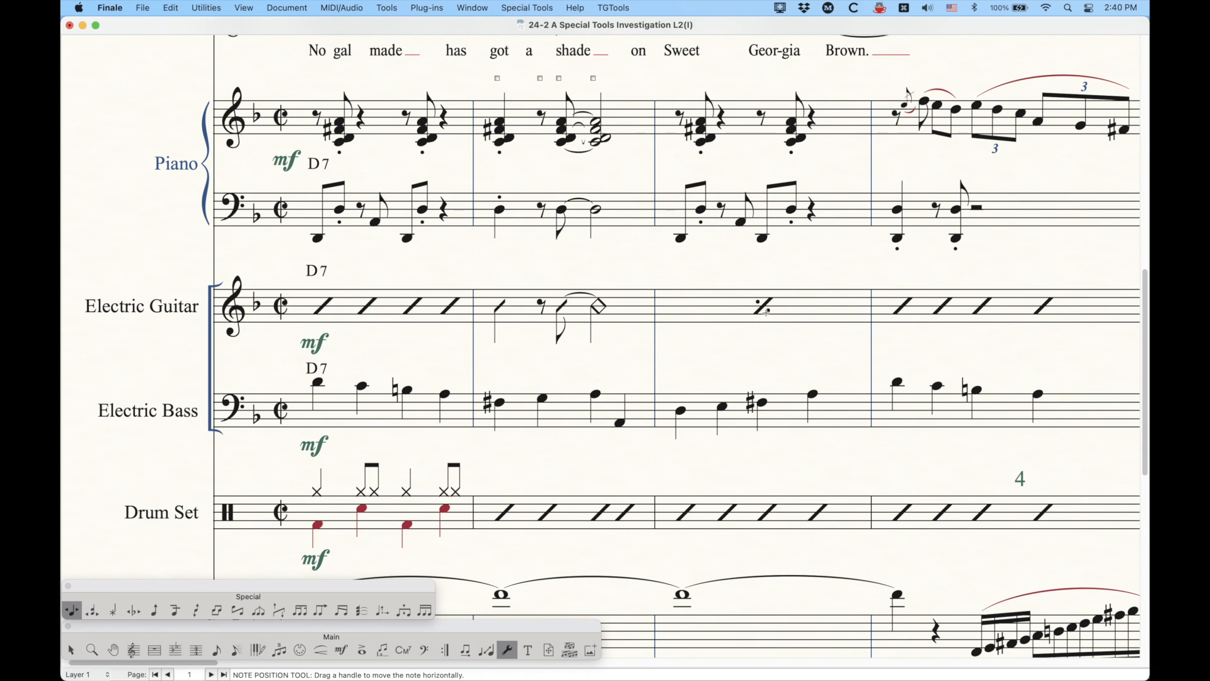
click(387, 306)
click(529, 309)
drag(497, 267, 504, 269)
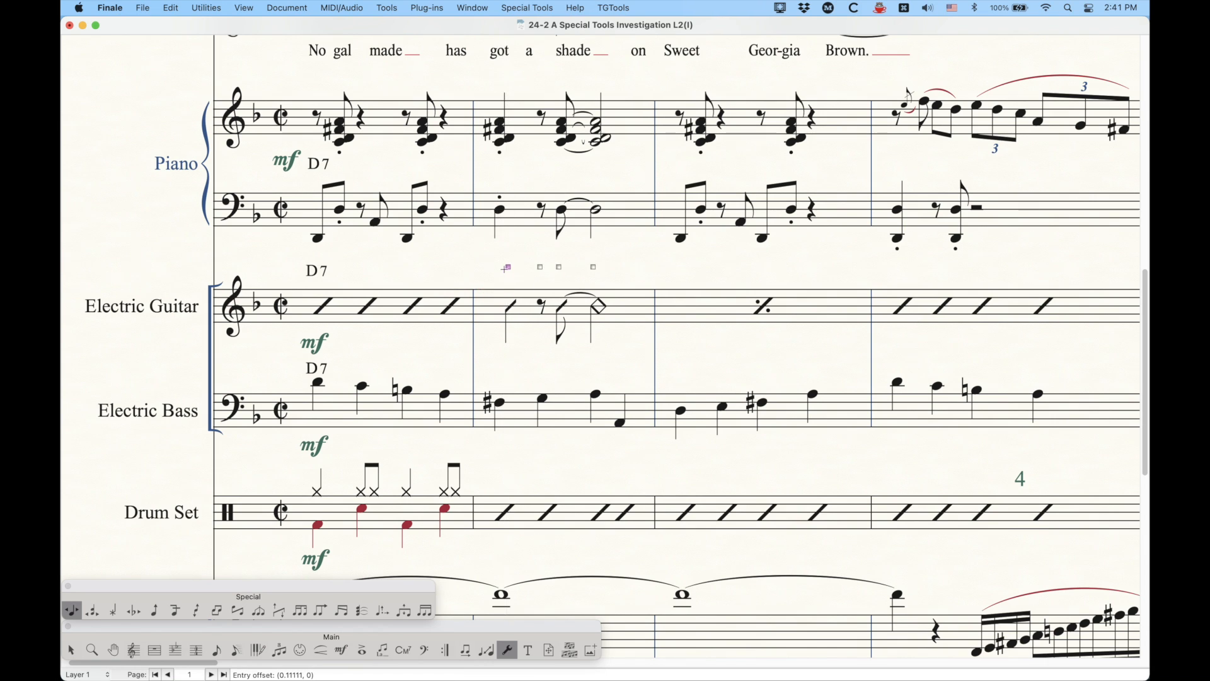
key(BackSpace)
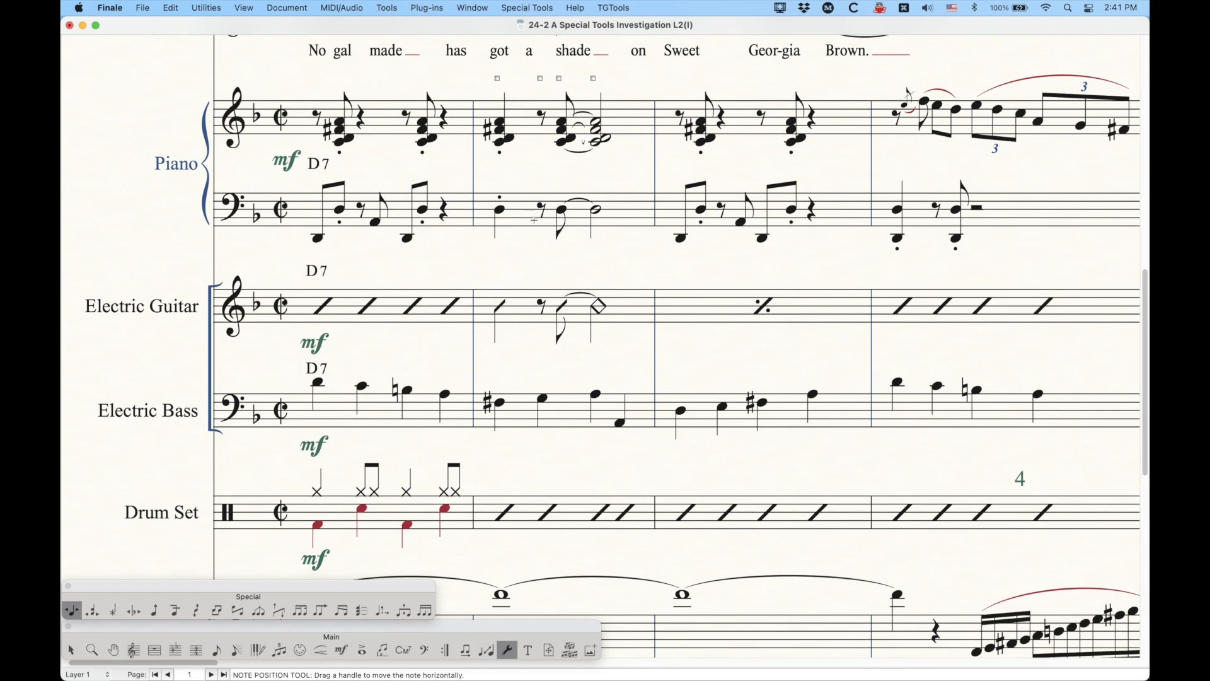
- Check measures 1 to 3 of the Electric Guitar staff for note position handles
click(530, 316)
click(713, 313)
click(420, 304)
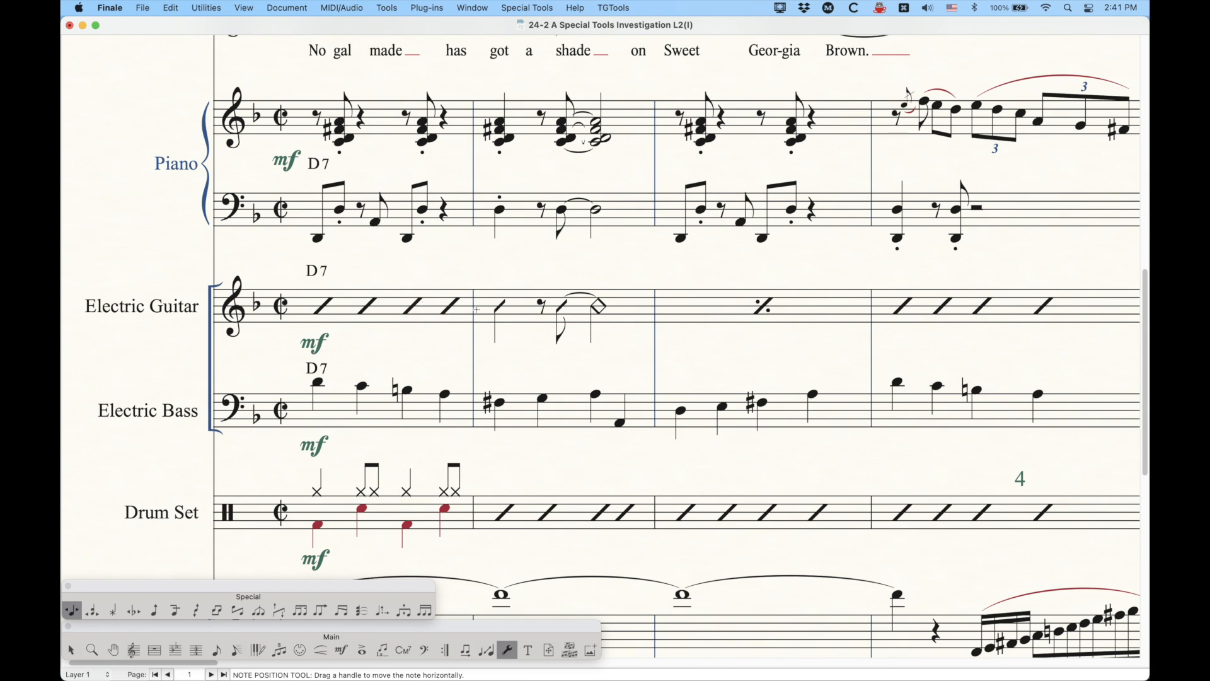
click(715, 305)
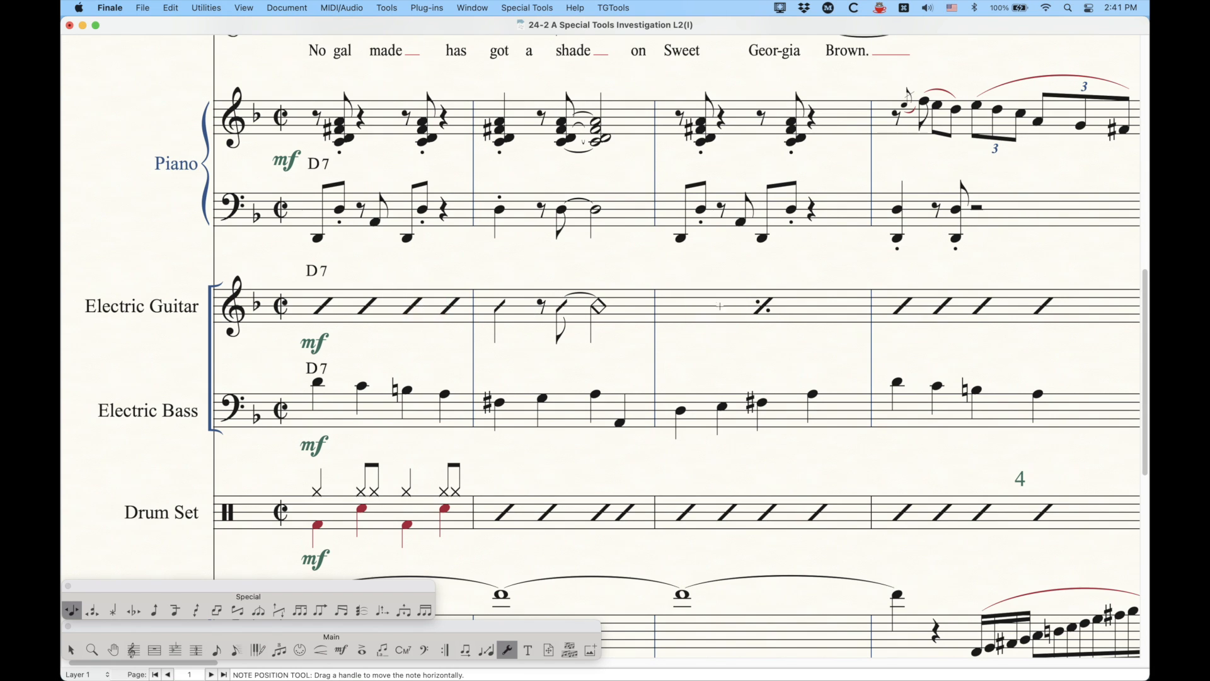
click(409, 301)
click(528, 305)
- Open measure 2 of the Piano bass staff with the Speedy Entry Tool and shift its first quarter note right
click(236, 651)
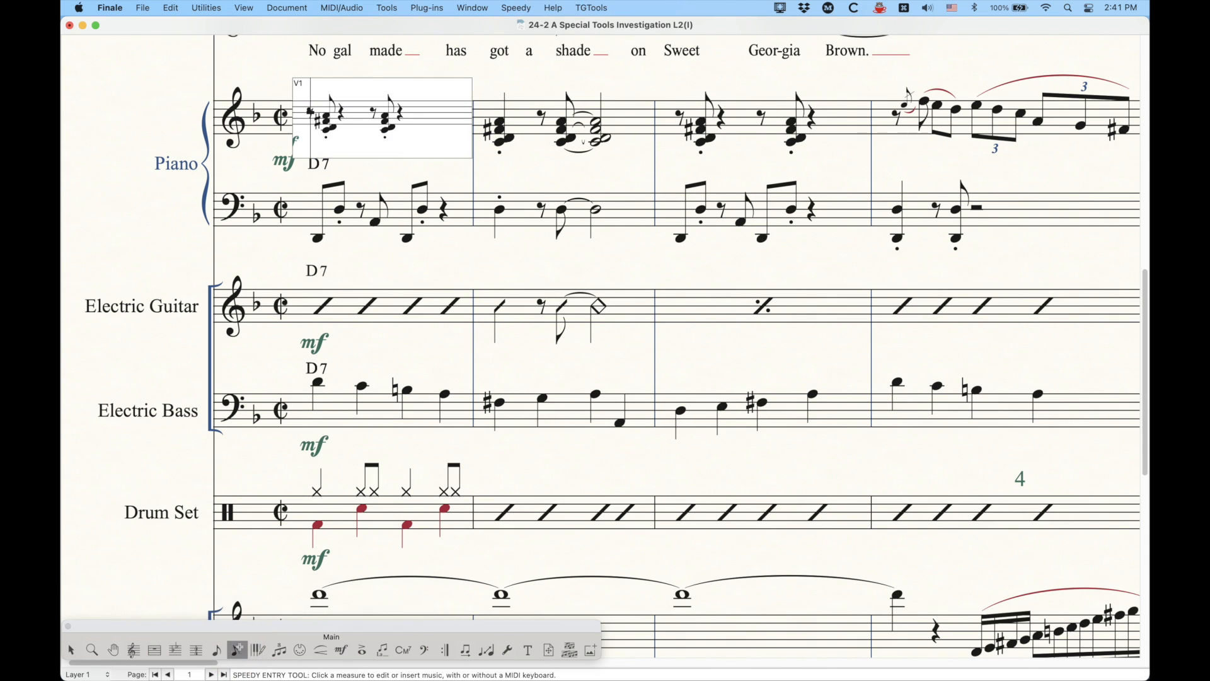
click(539, 205)
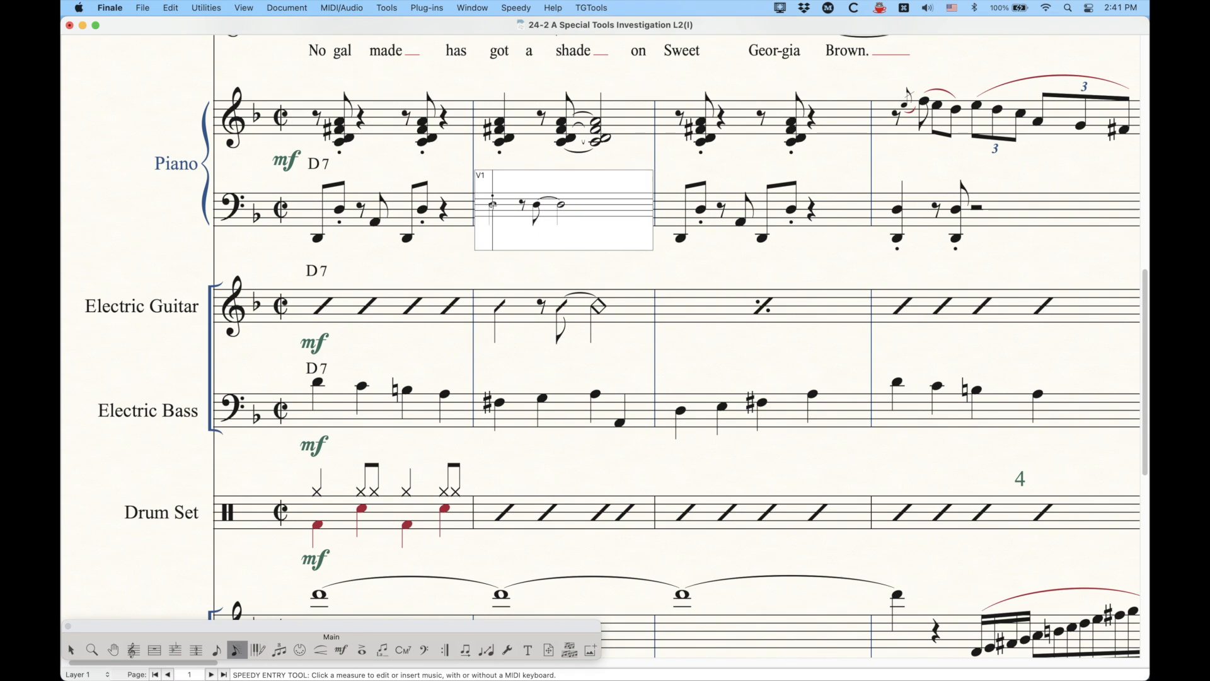
click(493, 204)
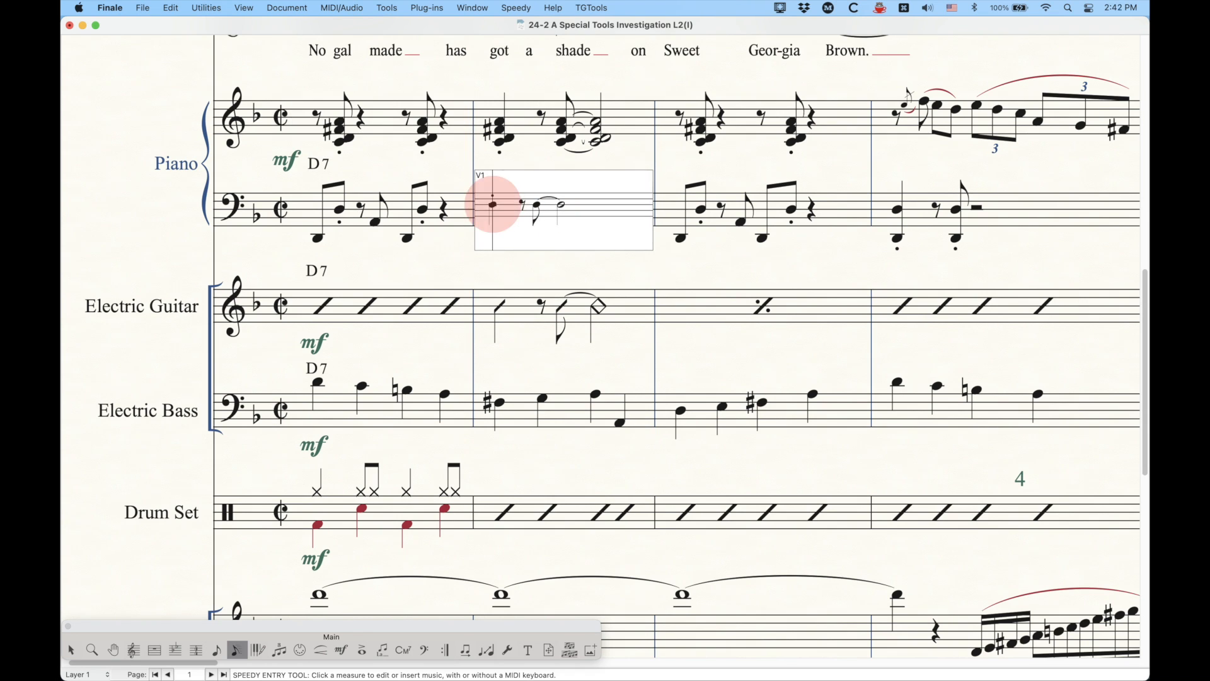
drag(492, 203, 506, 204)
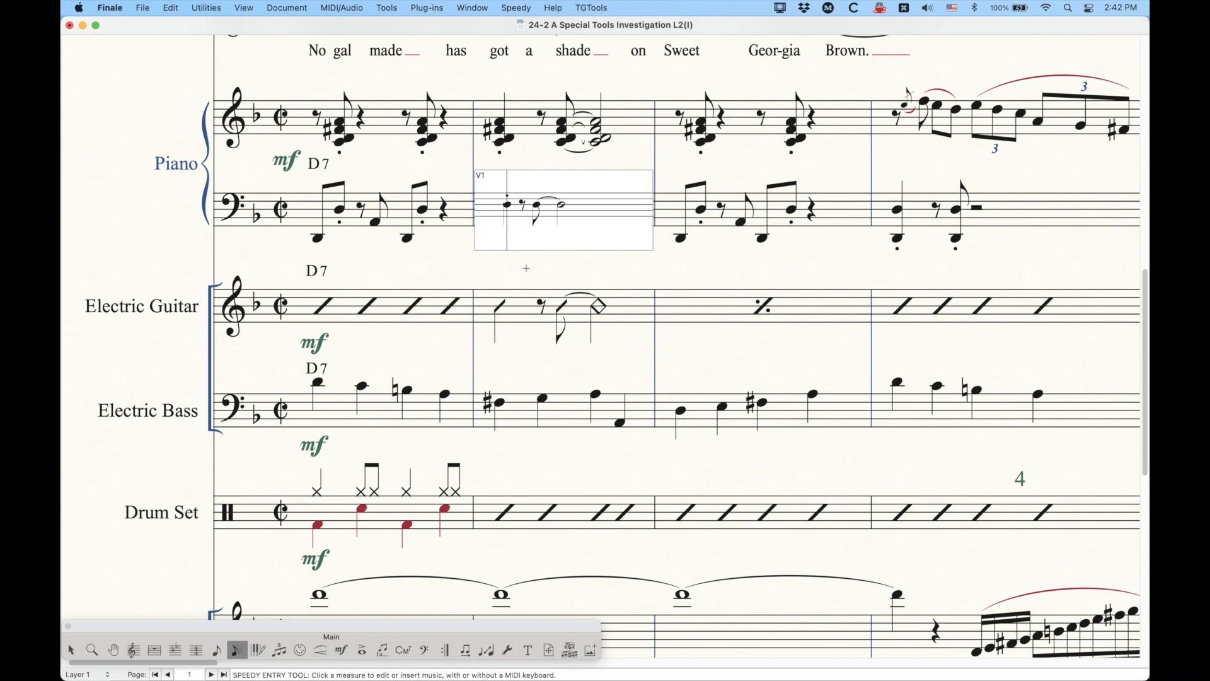
- Reset the shifted quarter note in measure 2 of the Piano bass staff with the Note Position Tool
click(509, 650)
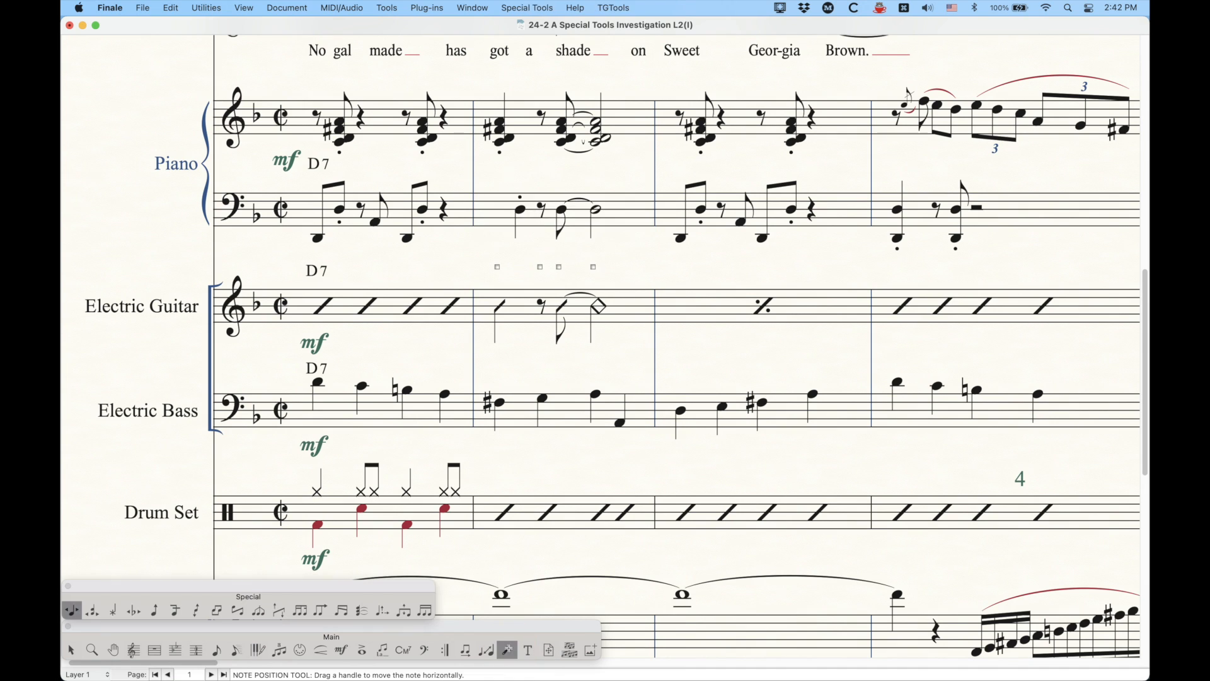
click(522, 208)
click(518, 170)
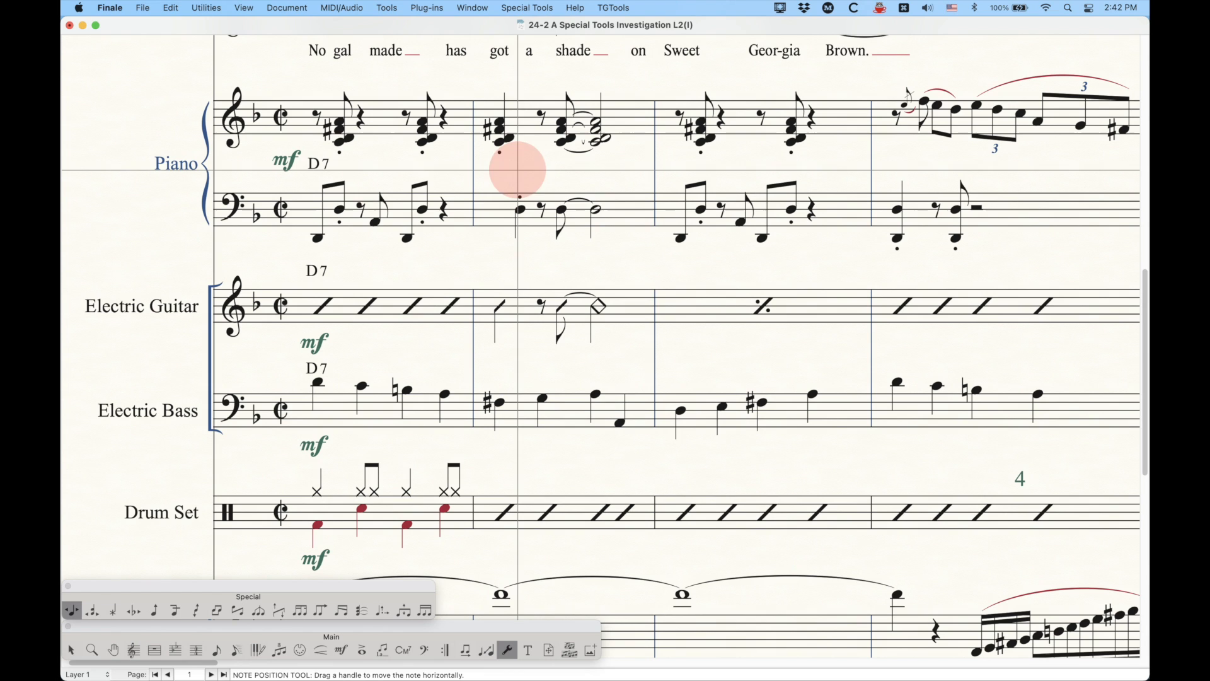
key(BackSpace)
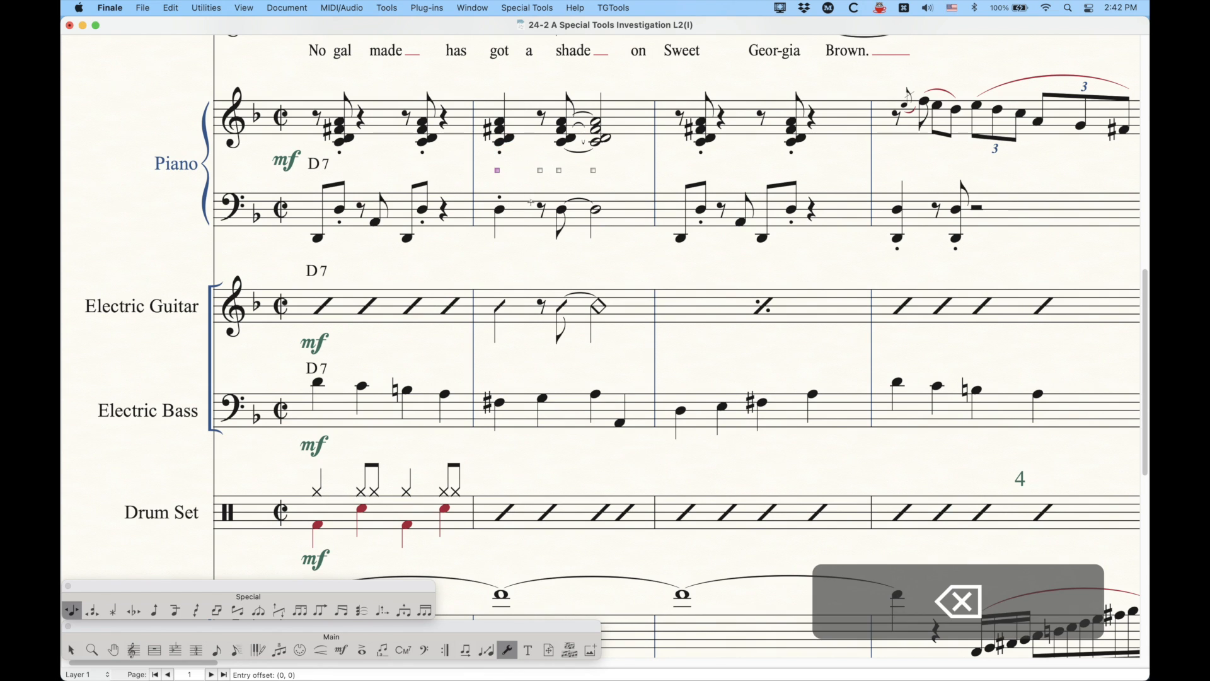
- With the Speedy Entry Tool, shift the bass eighth rest of measure 2 left and its first quarter note right, keeping the note's original pitch
click(237, 649)
click(555, 208)
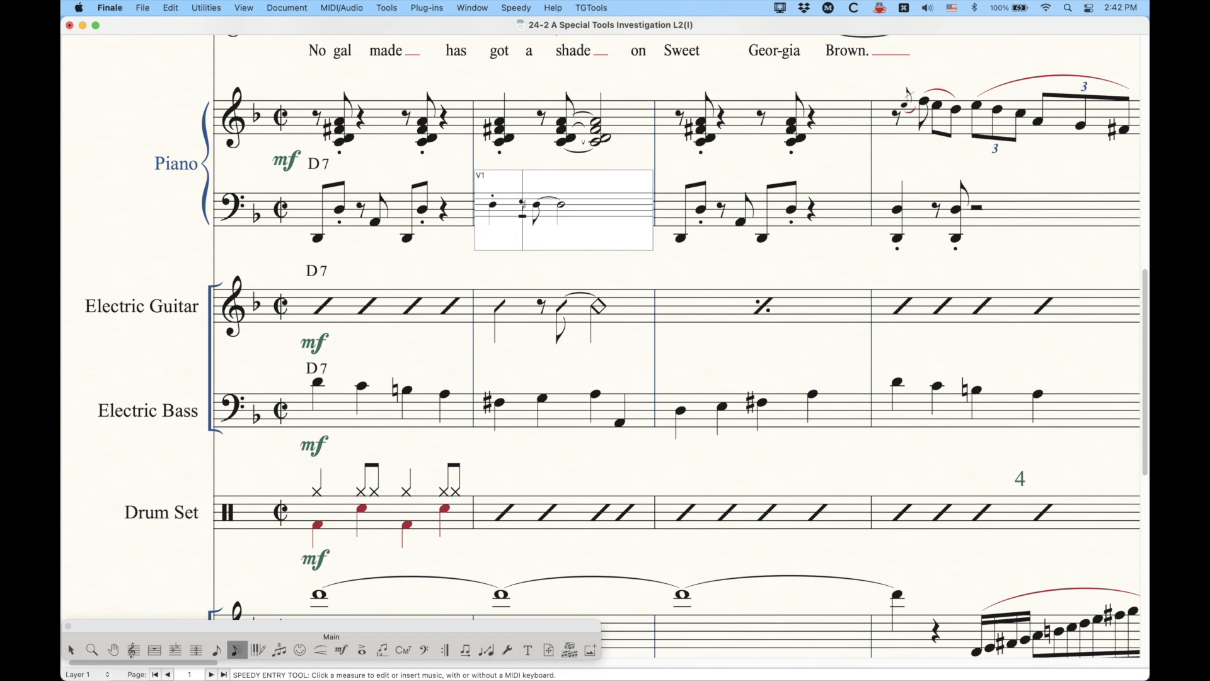
click(518, 203)
click(492, 205)
drag(492, 201, 495, 196)
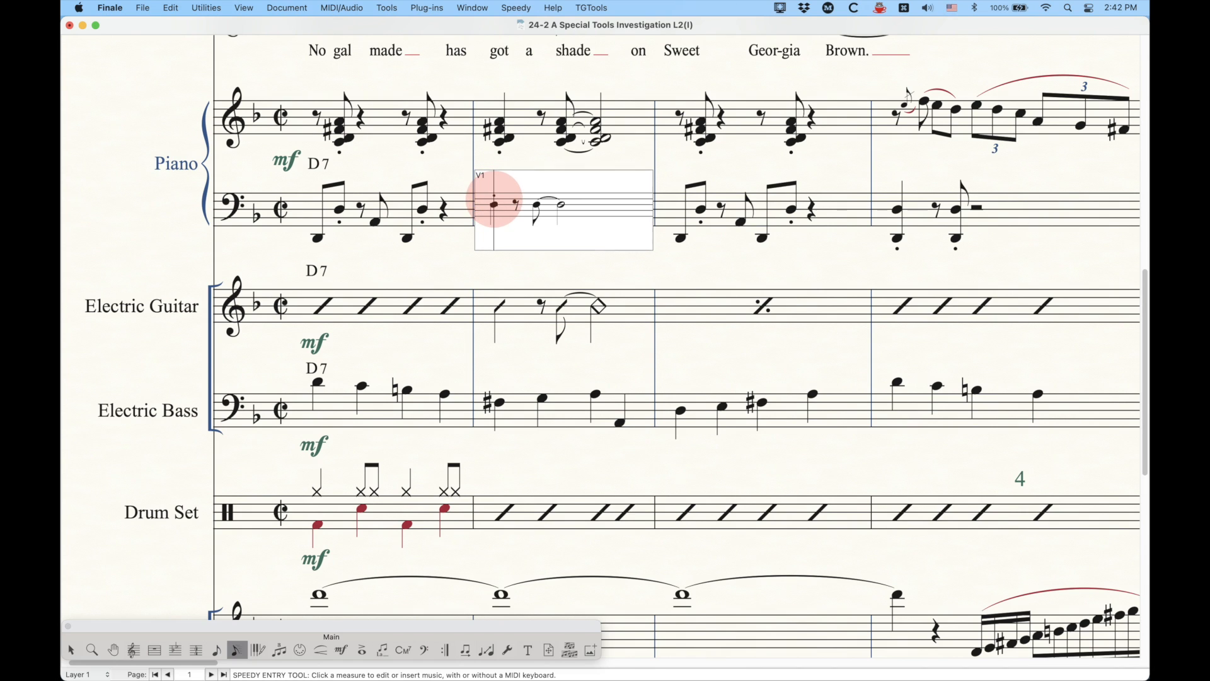
drag(495, 199, 494, 196)
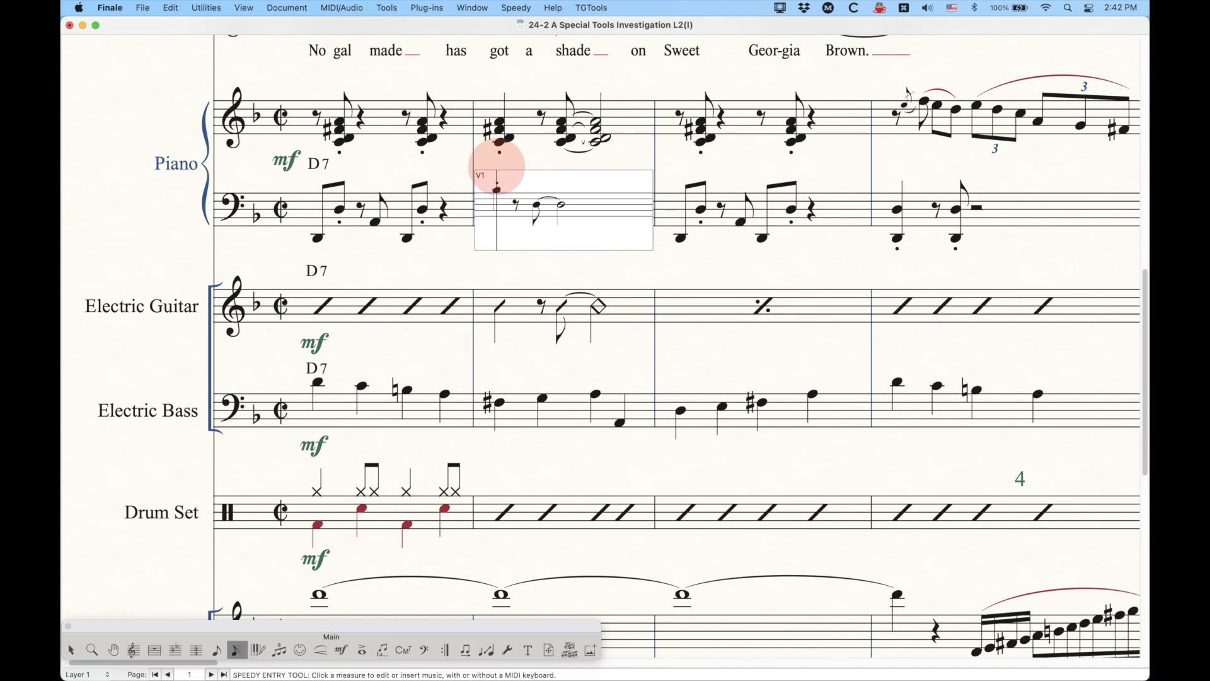
drag(501, 179, 492, 191)
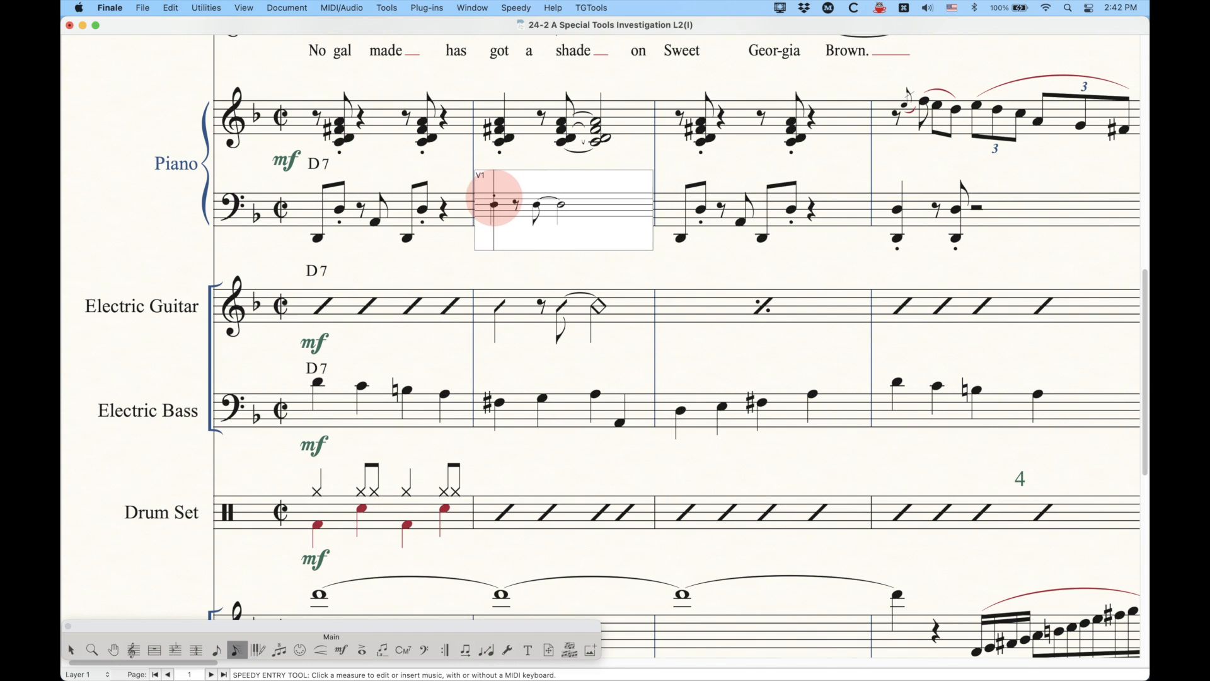
drag(494, 196, 499, 194)
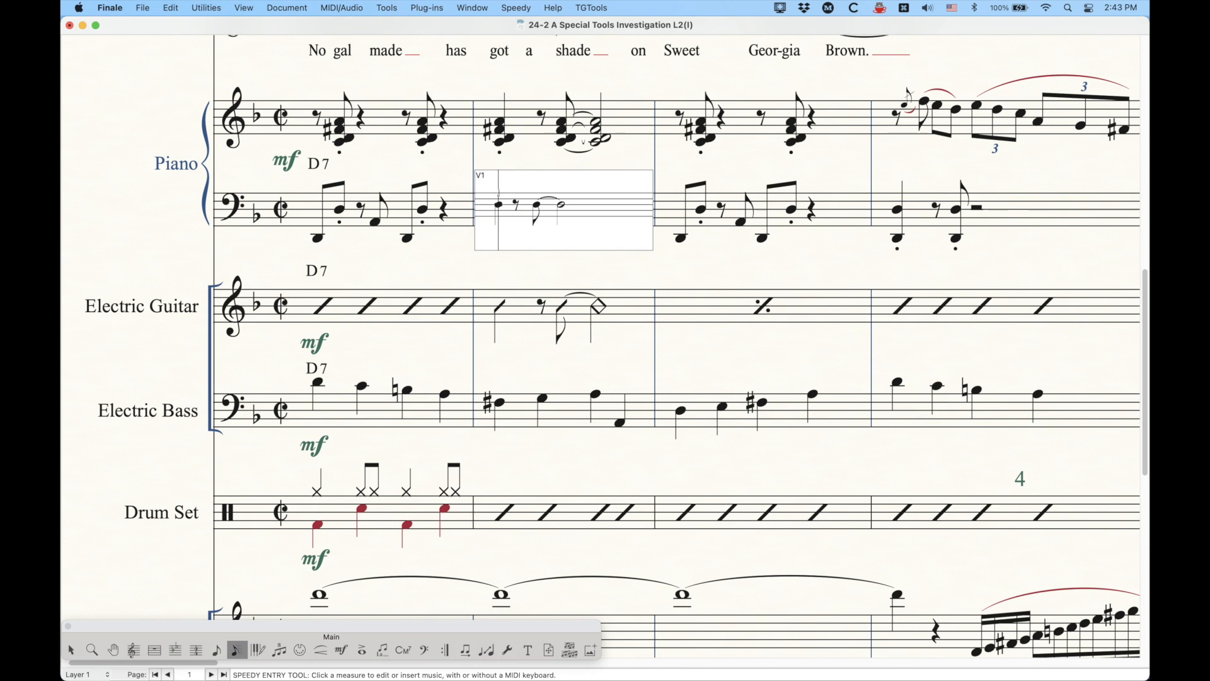
- Reset the positions of the first quarter note and the eighth rest in the Piano bass measure 2 with the Note Position Tool
click(507, 649)
click(540, 254)
click(505, 169)
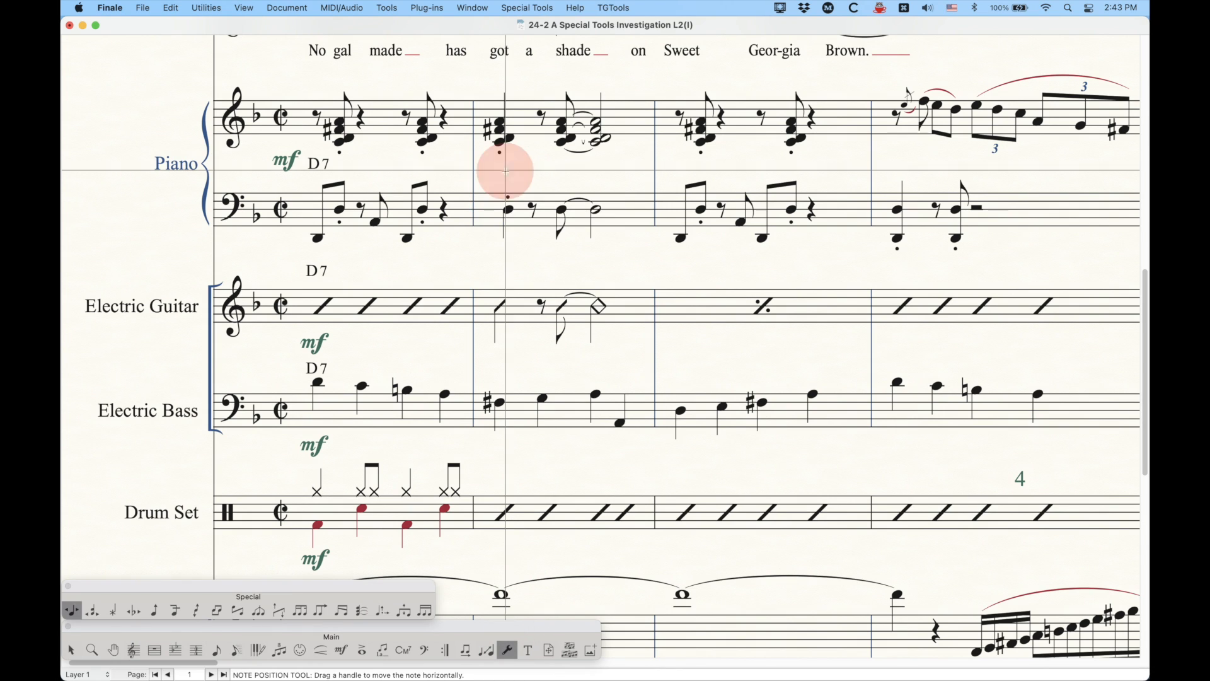
key(BackSpace)
click(529, 170)
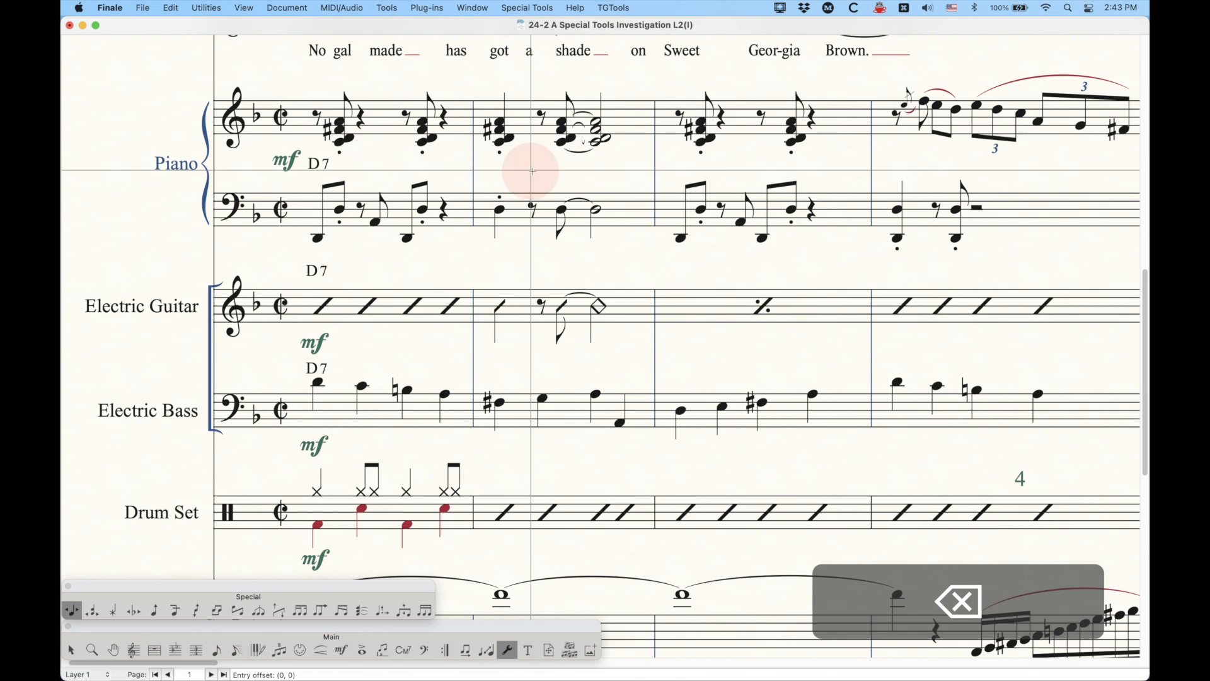
key(BackSpace)
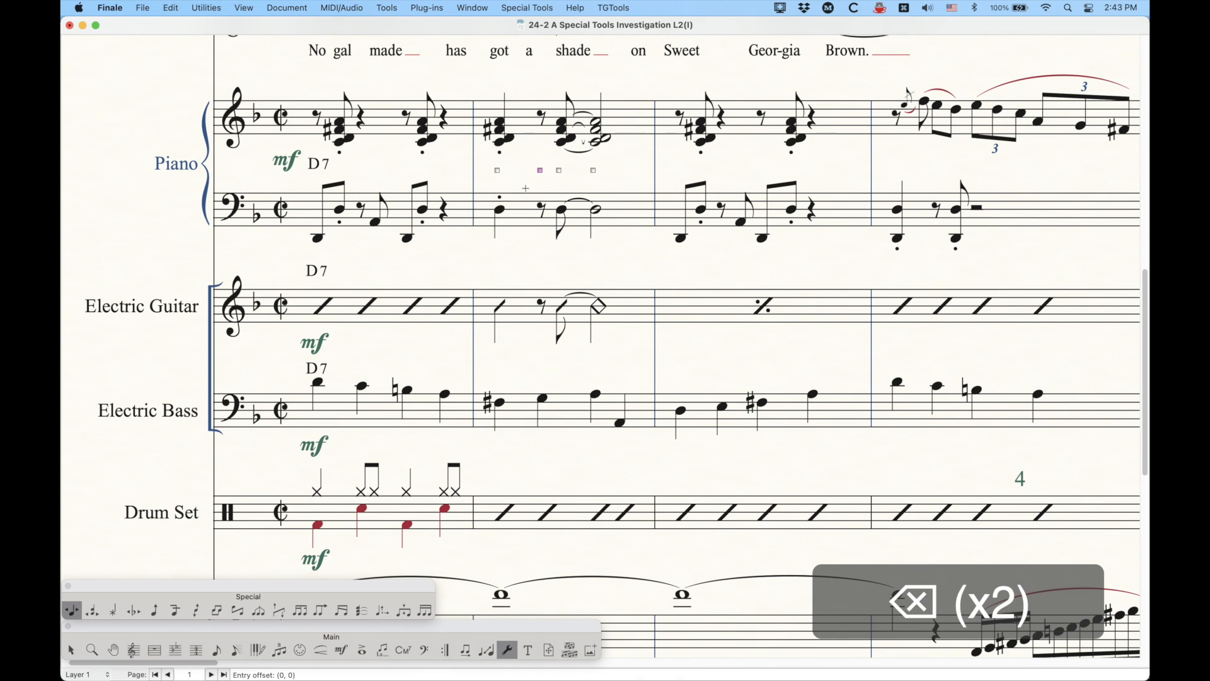
- In Speedy Entry, shift the first bass quarter note of measure 2 right while constraining the movement to horizontal
click(236, 650)
click(533, 214)
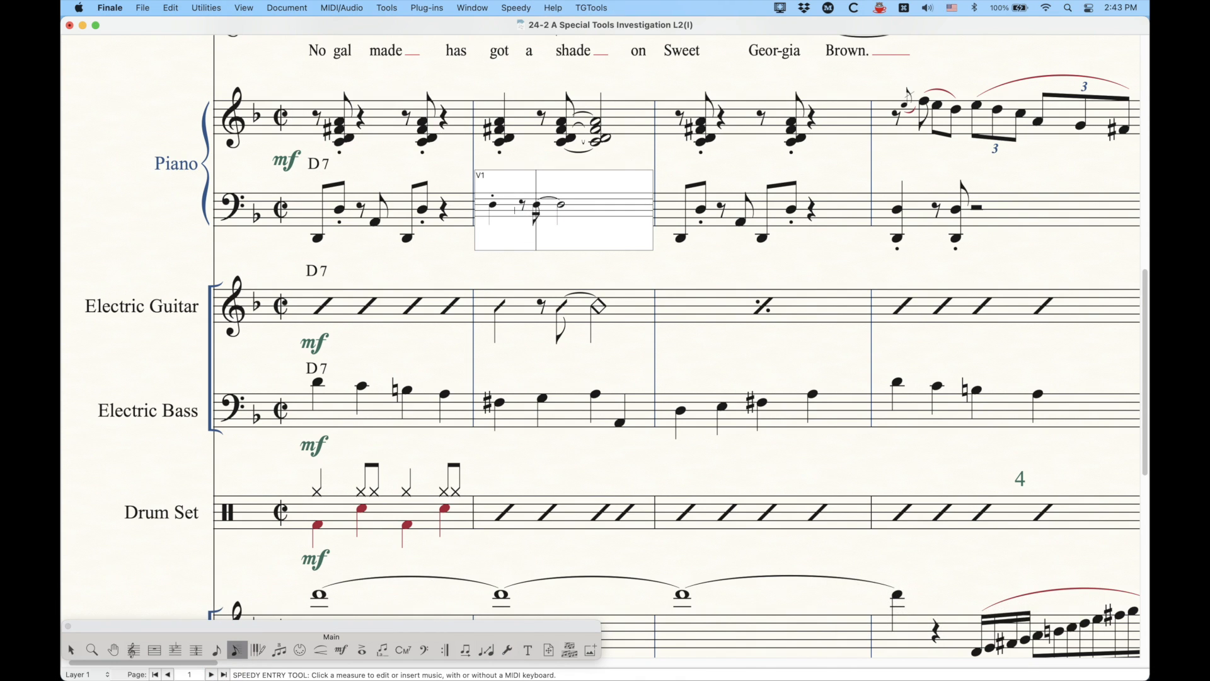
key(shift)
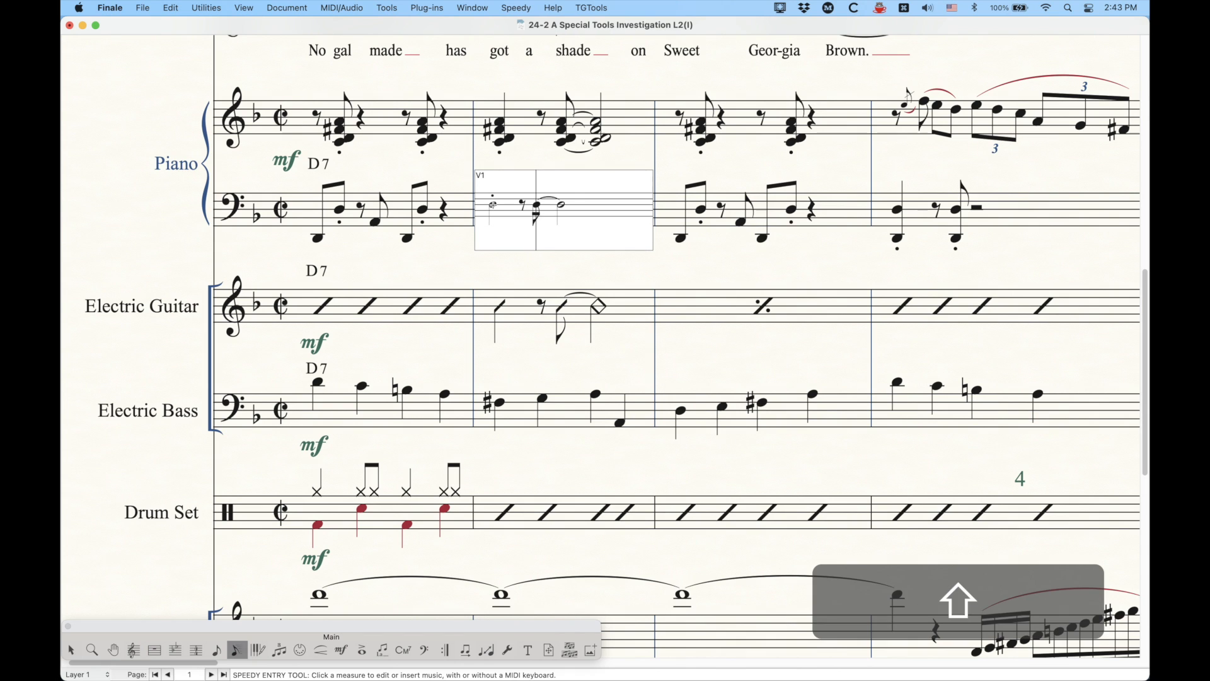
mouse_move(493, 204)
mouse_down()
mouse_move(496, 124)
mouse_move(485, 171)
mouse_move(502, 204)
mouse_move(499, 189)
mouse_up()
click(518, 161)
click(518, 215)
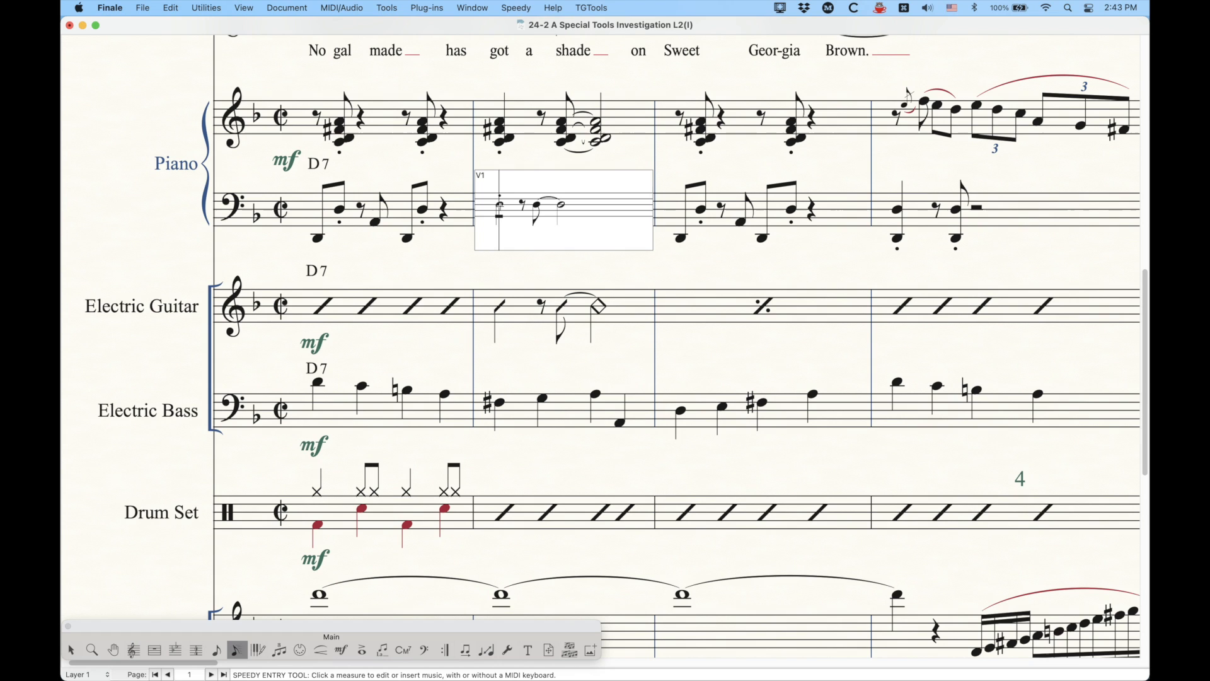
- Return to the Note Position Tool and clear the constrained shift of the first bass quarter note in measure 2
click(507, 649)
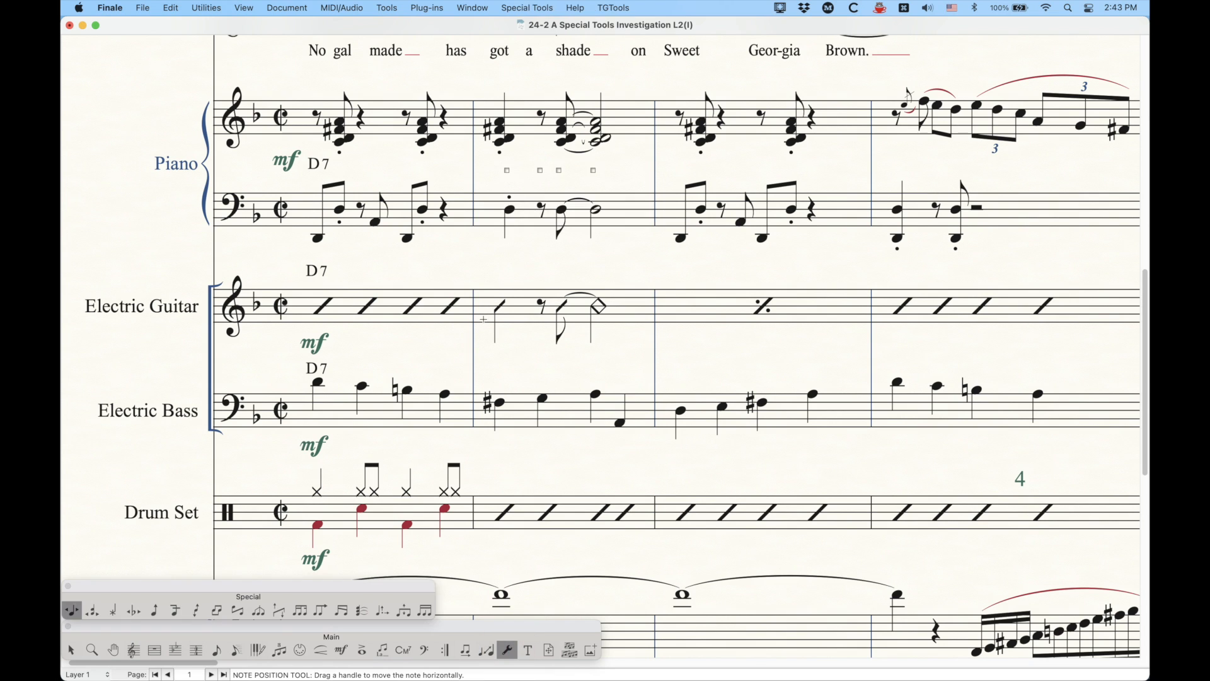
click(508, 170)
key(BackSpace)
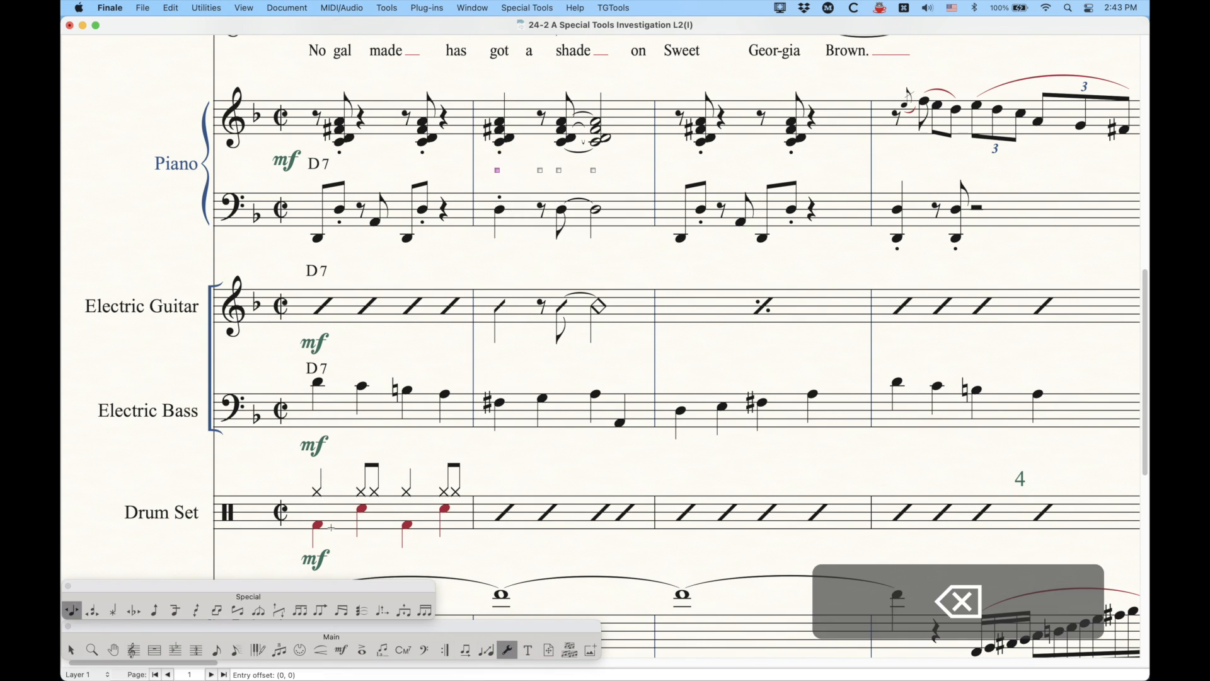
- Reopen Piano bass measure 2 in Speedy Entry and try another constrained horizontal move of its first quarter note
click(236, 649)
click(516, 205)
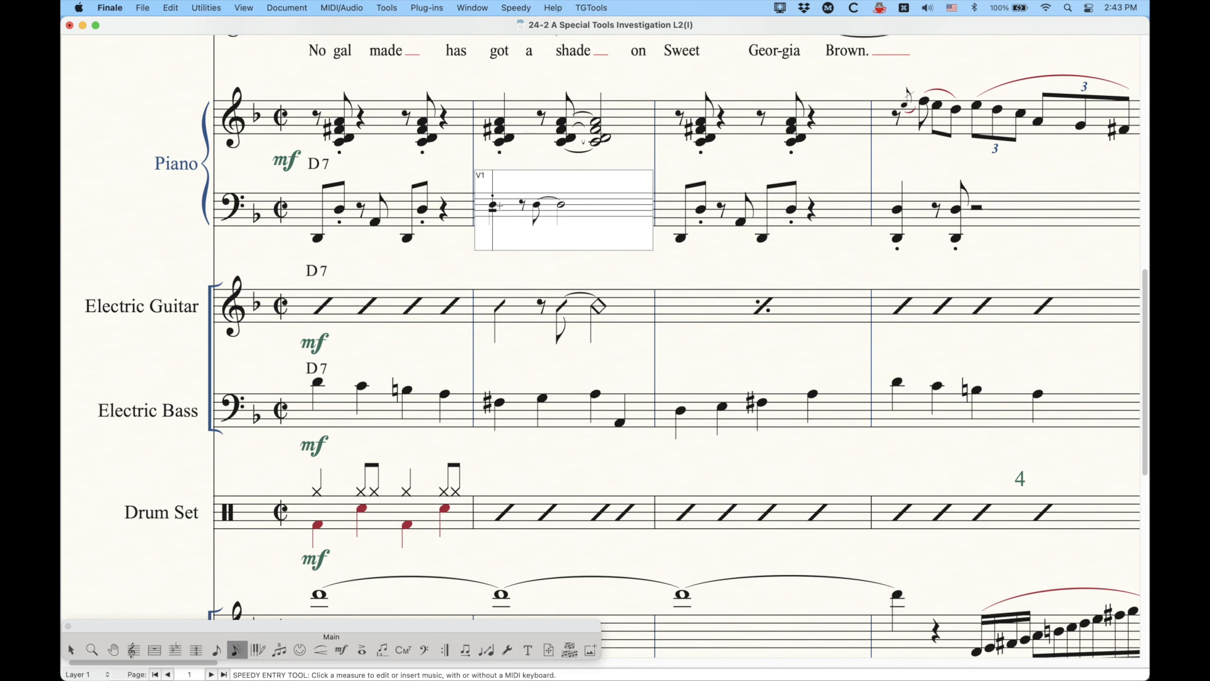
shift+click(493, 205)
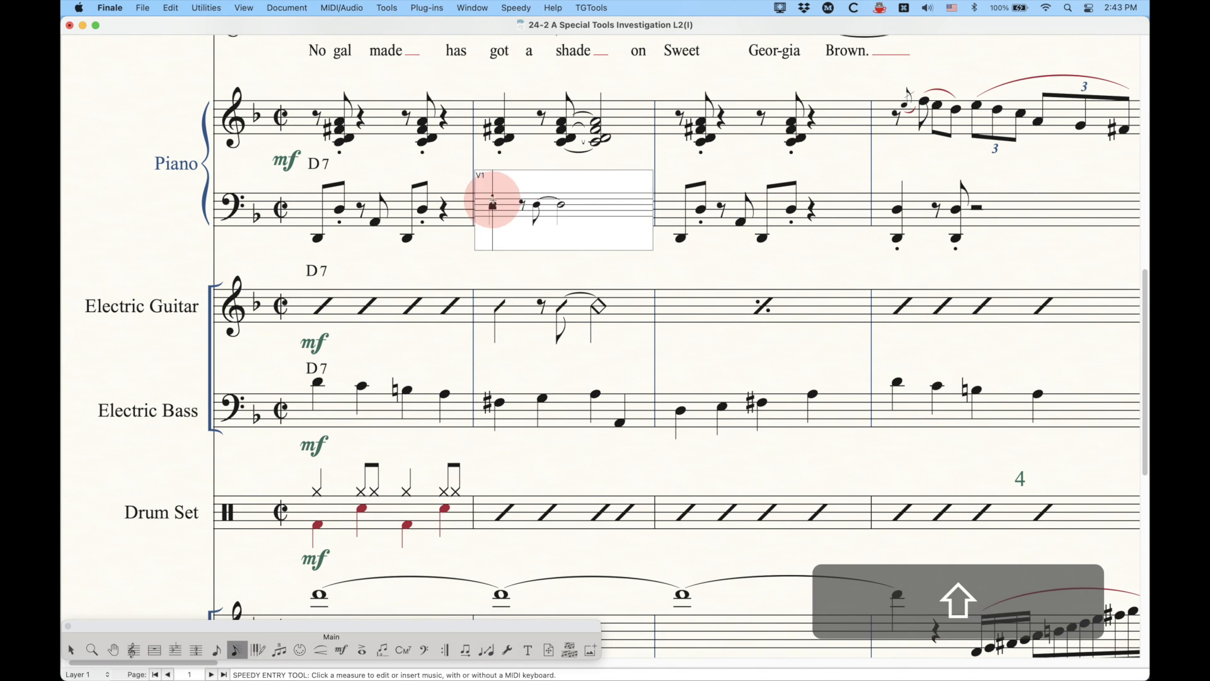
mouse_move(492, 204)
mouse_down()
mouse_move(490, 185)
mouse_move(628, 184)
mouse_move(364, 189)
mouse_move(512, 189)
mouse_move(481, 183)
mouse_move(500, 202)
mouse_move(492, 222)
mouse_move(513, 202)
mouse_move(459, 202)
mouse_move(497, 206)
mouse_up()
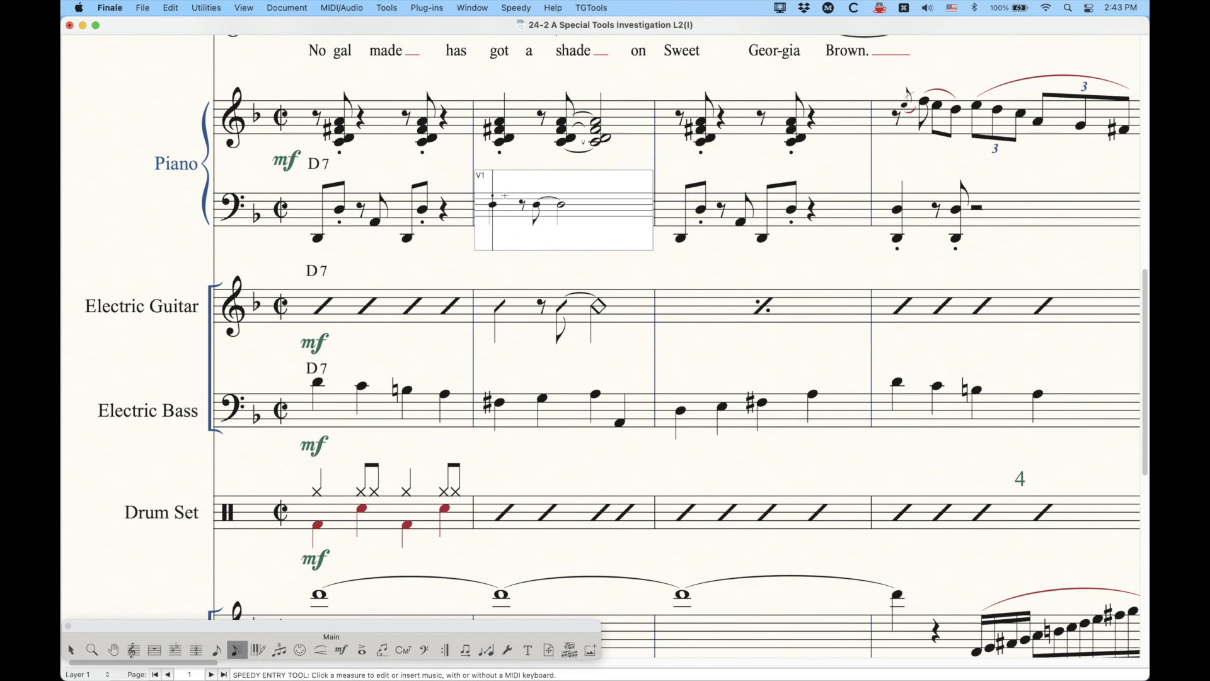
- Try to shift the first quarter note of Piano bass measure 2 horizontally in Simple Entry, undoing the stray edit
click(507, 649)
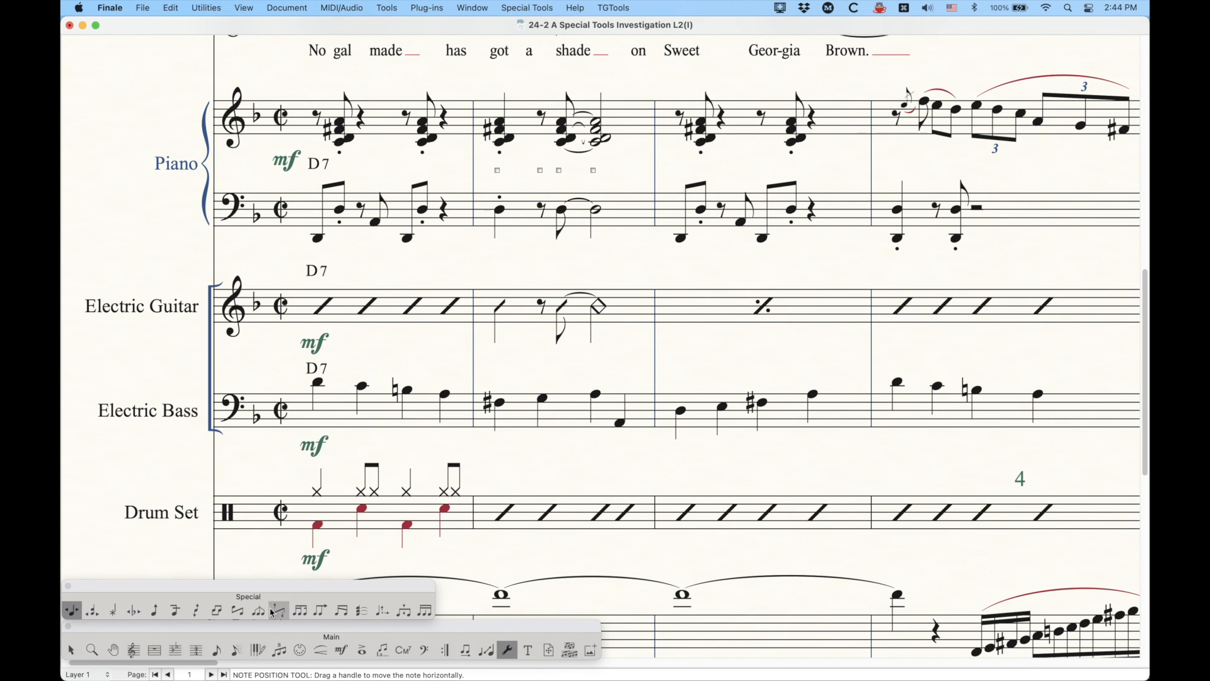
click(218, 652)
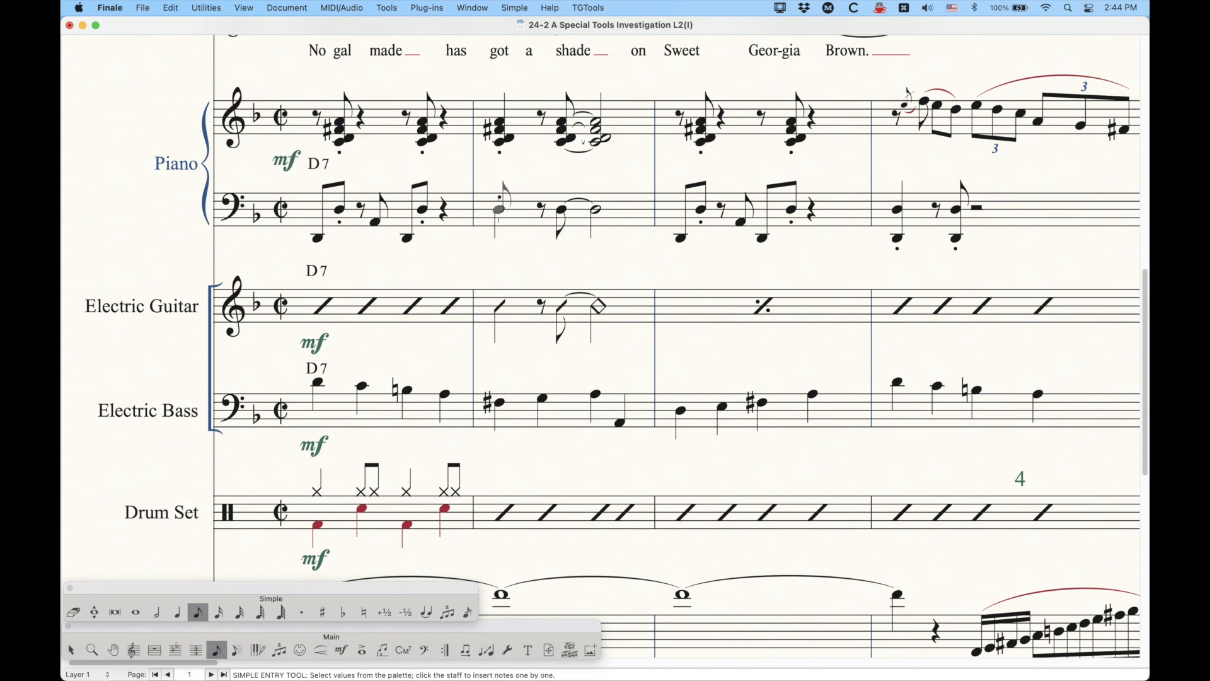
alt+click(498, 211)
alt+click(499, 211)
click(510, 210)
key(super+z)
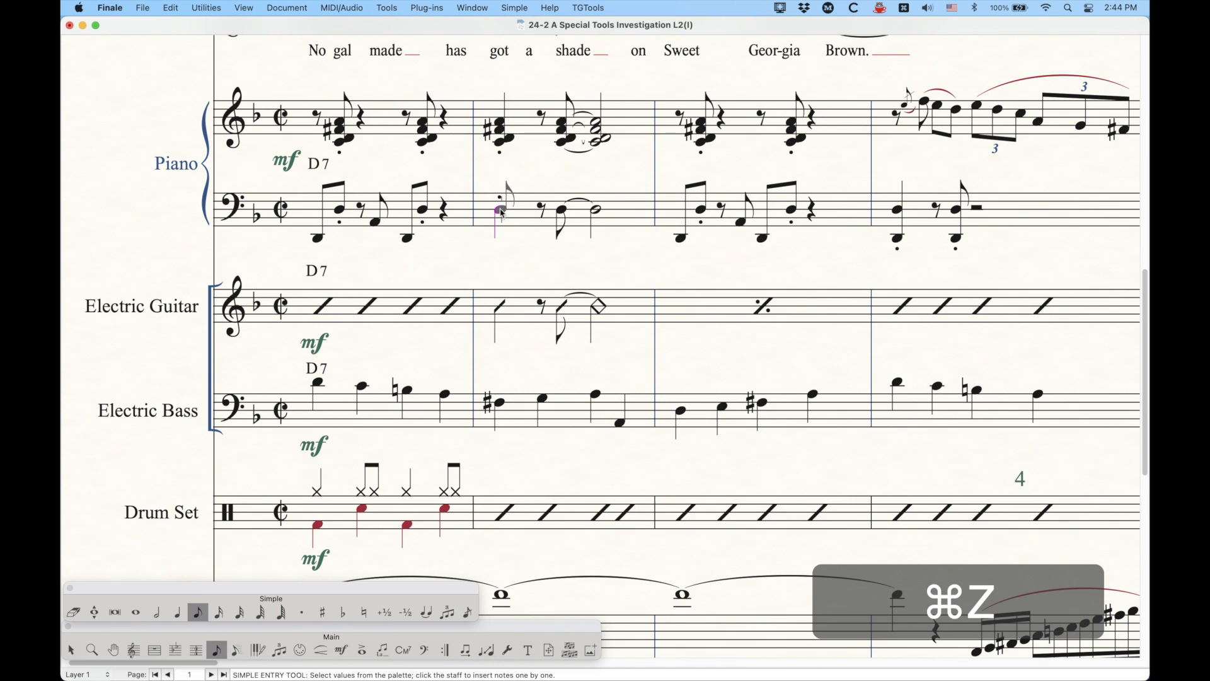
alt+click(504, 211)
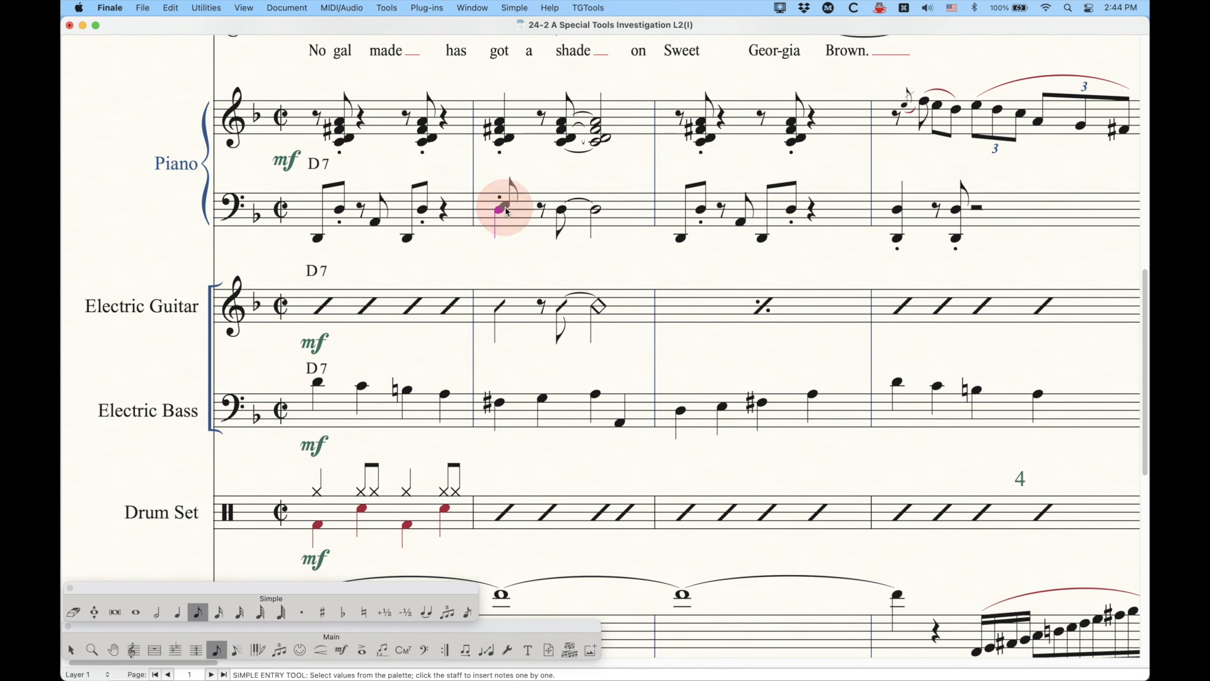
click(71, 650)
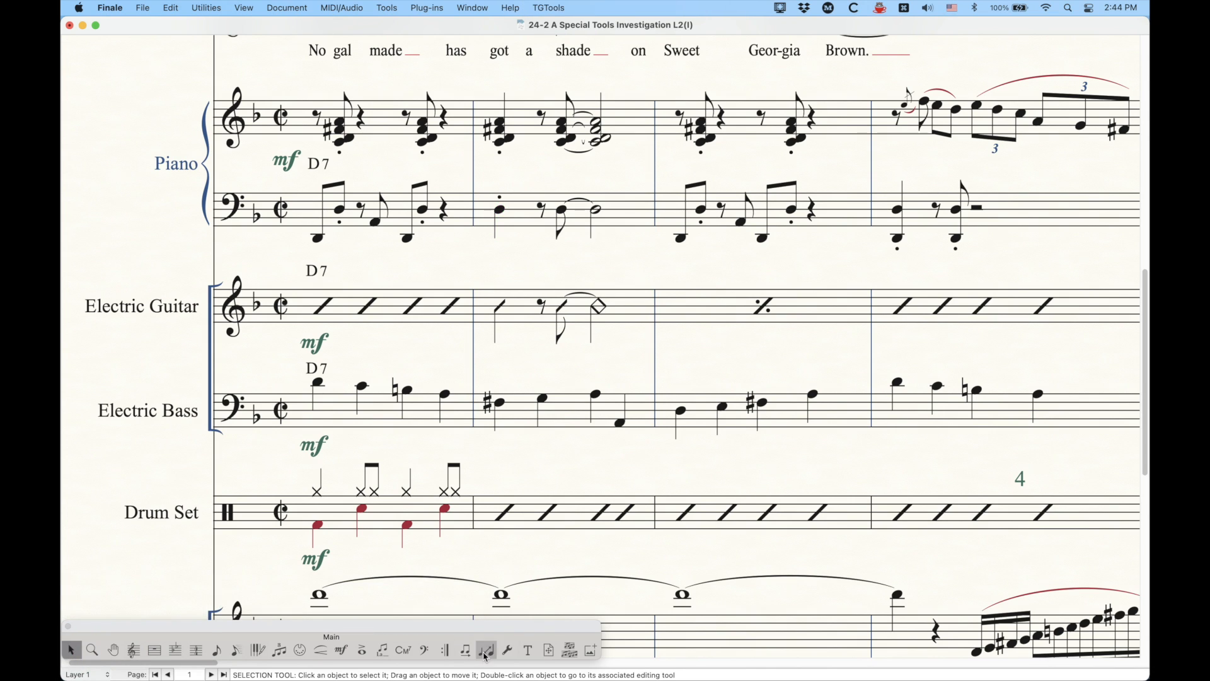
- Shift the first quarter note of Piano bass measure 2 right by about 0.087 with the Note Position Tool, and reset it
click(508, 649)
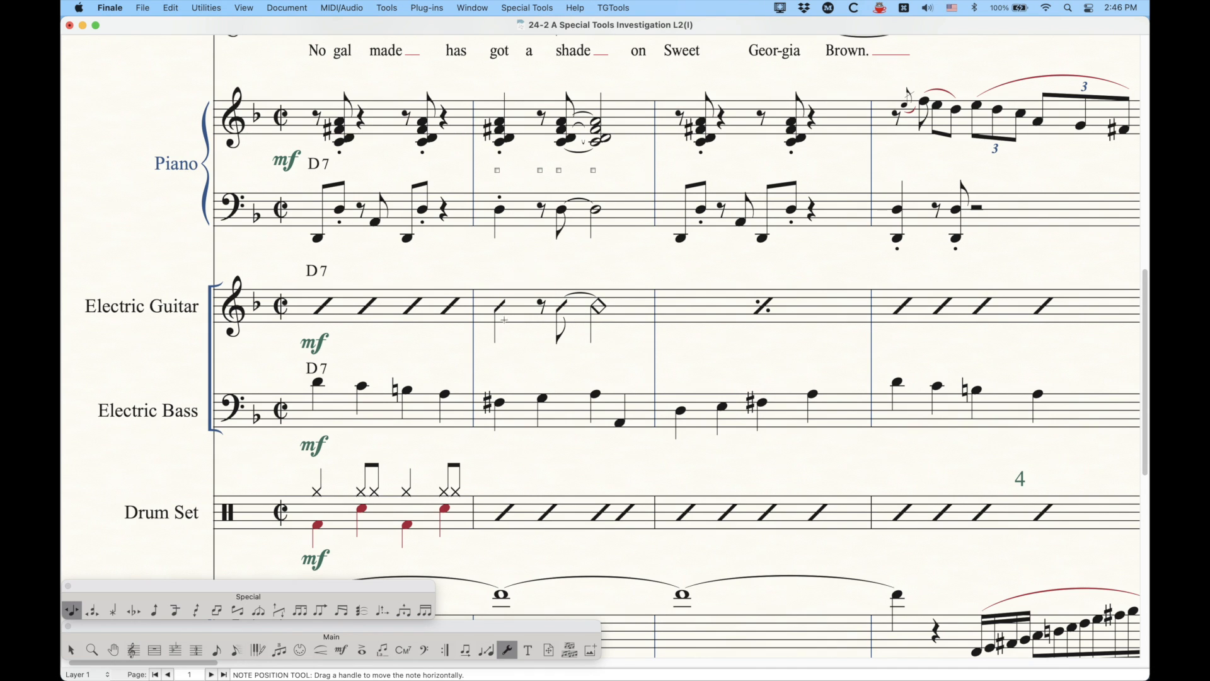
scroll(505, 320, up, 2)
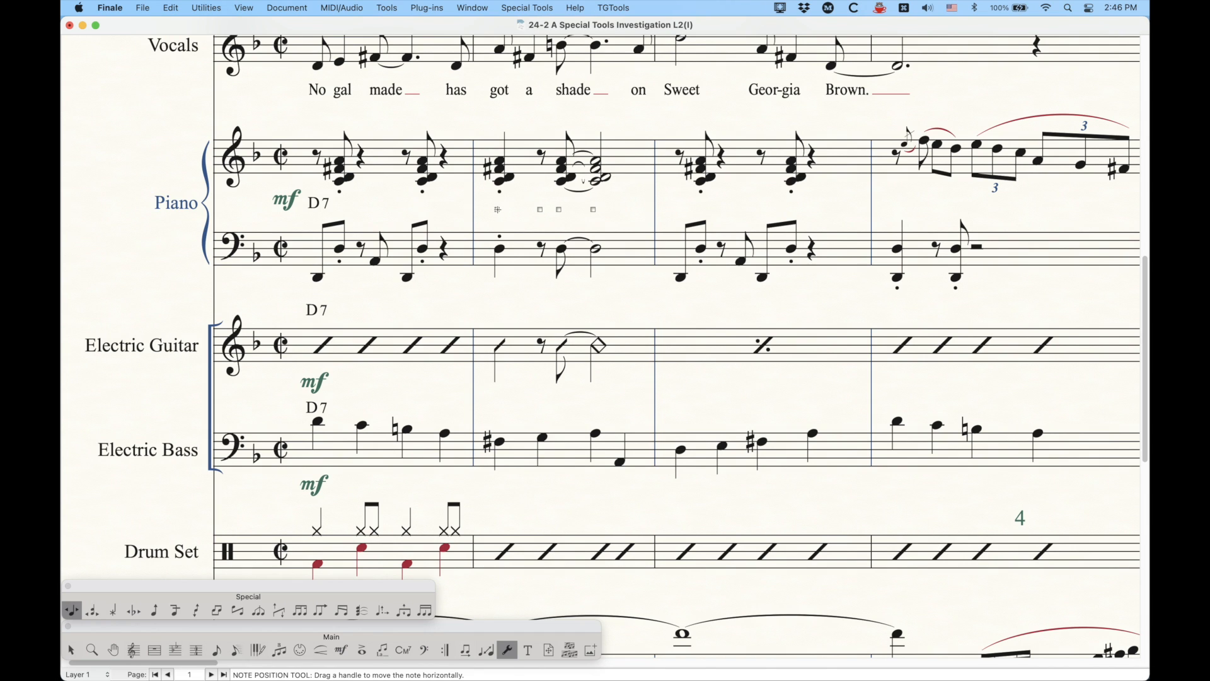
drag(497, 209, 514, 211)
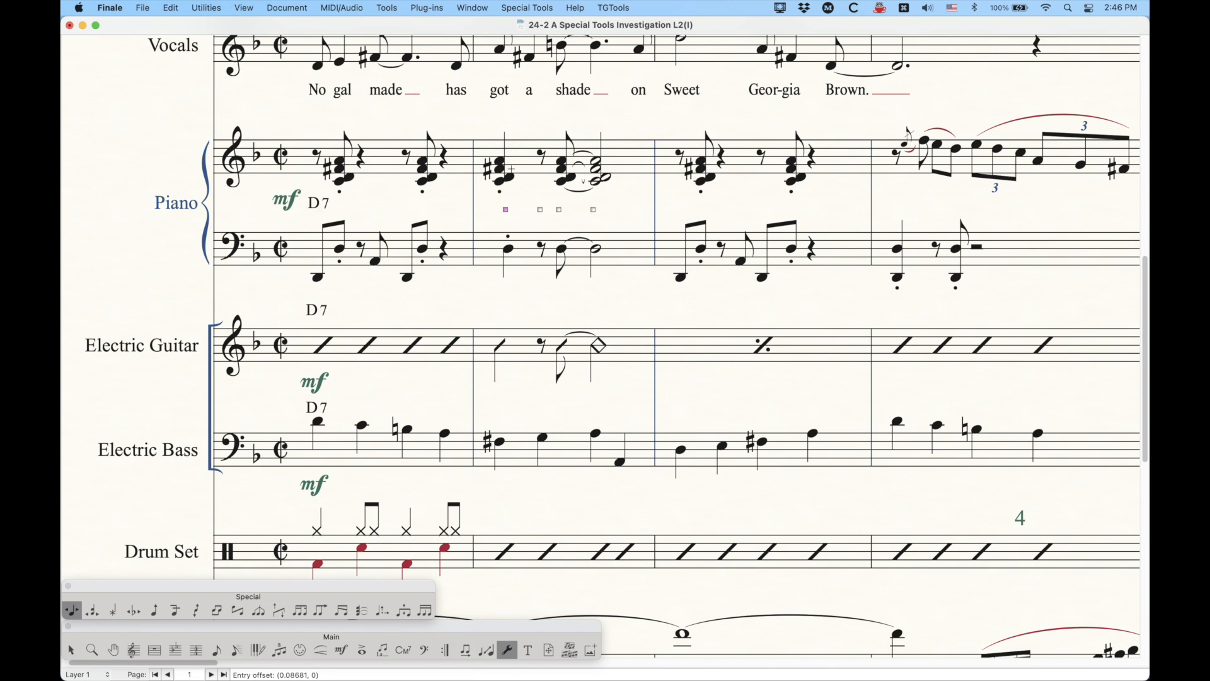
scroll(499, 233, up, 10)
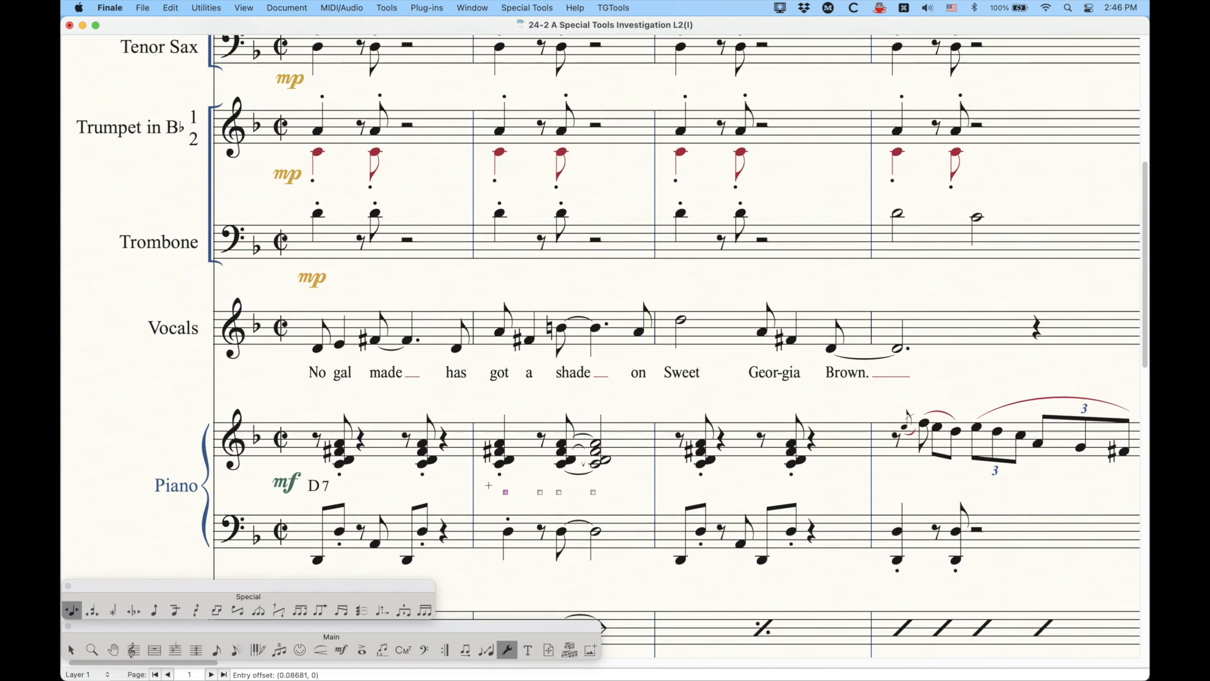
scroll(486, 487, down, 10)
scroll(486, 487, up, 3)
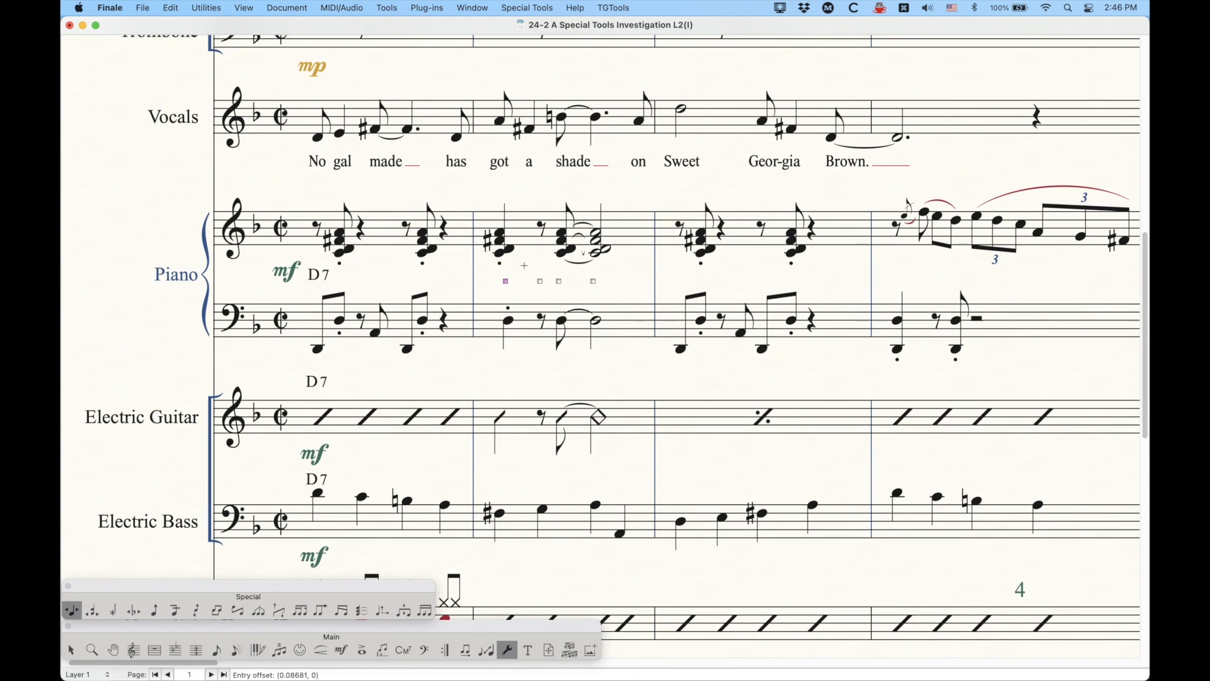
key(BackSpace)
- Open the measure 2 beat chart with the Measure Tool and move its eighth-note beat position right, adjusting it for all staves
click(152, 650)
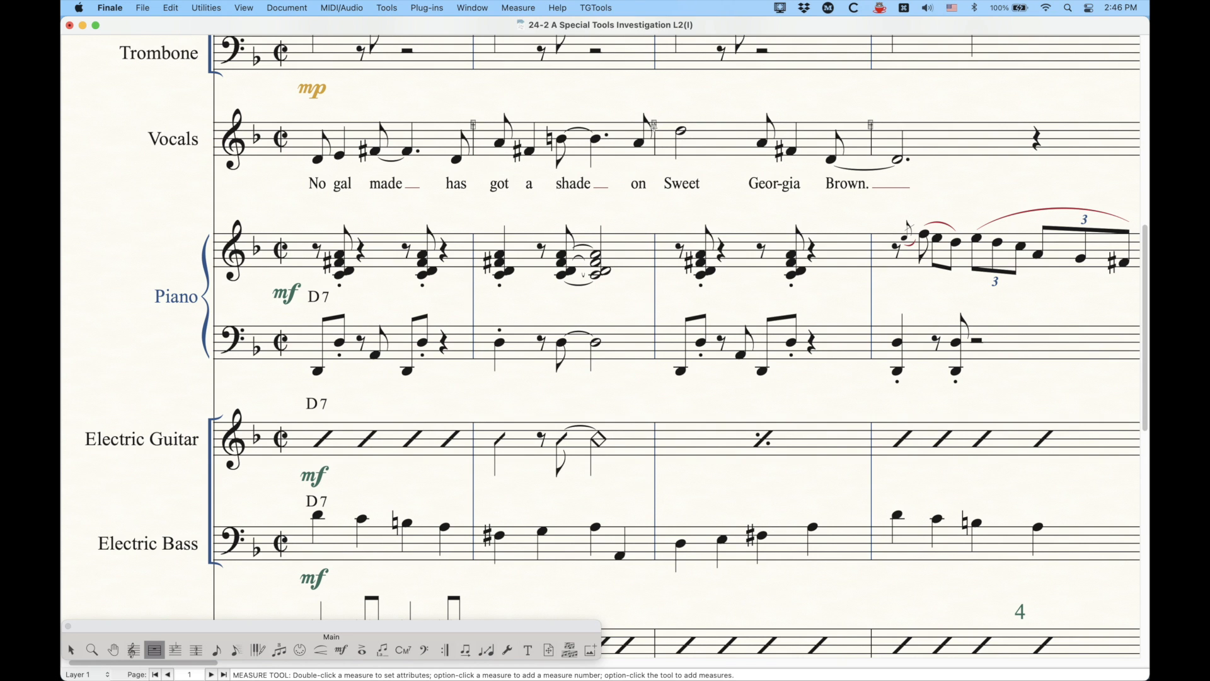
click(653, 125)
scroll(622, 255, up, 10)
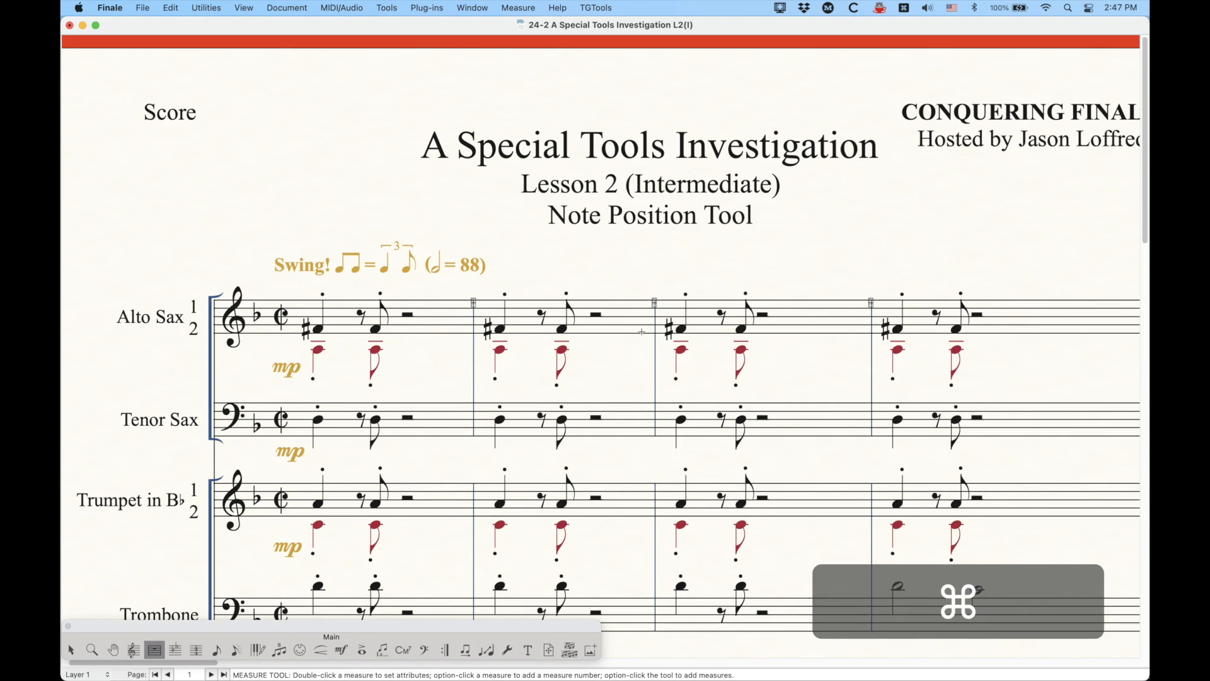
key(super+minus)
click(456, 216)
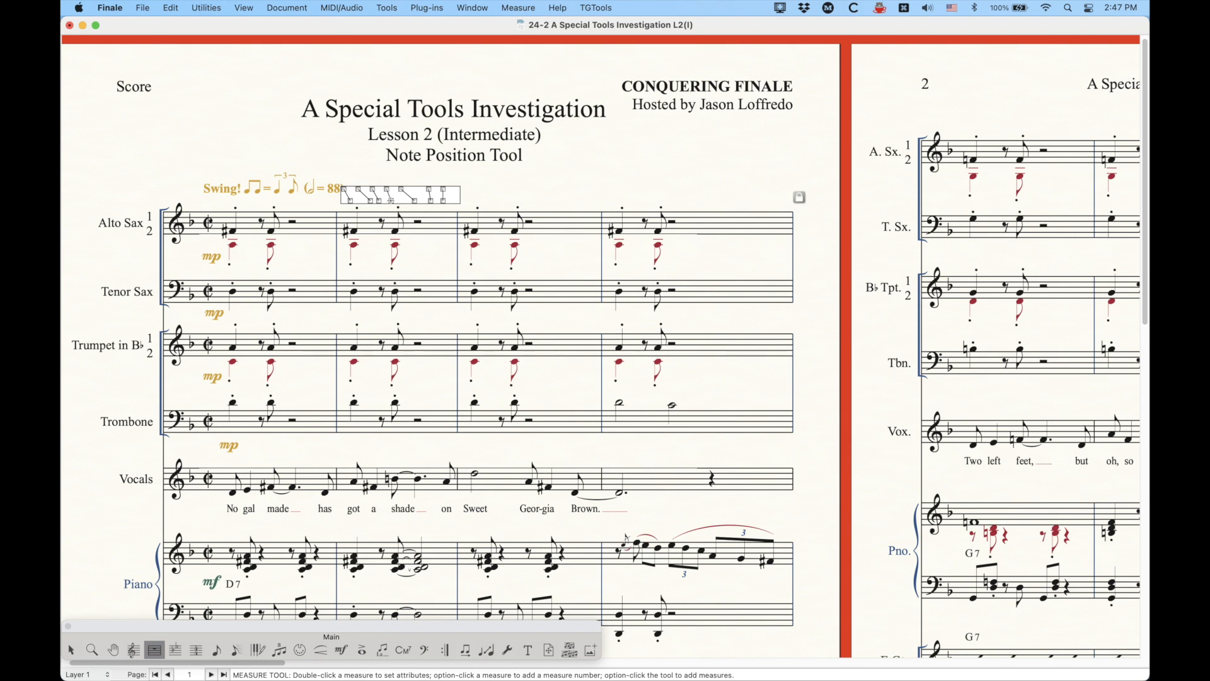
drag(391, 200, 398, 201)
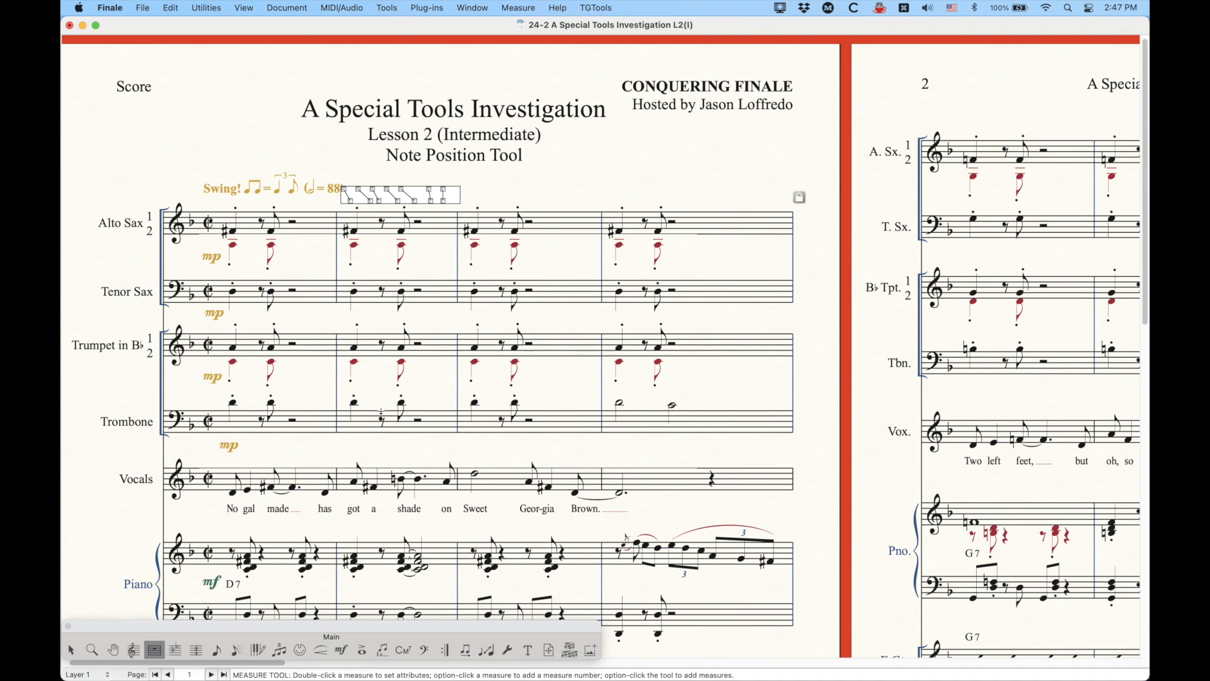
scroll(381, 413, down, 10)
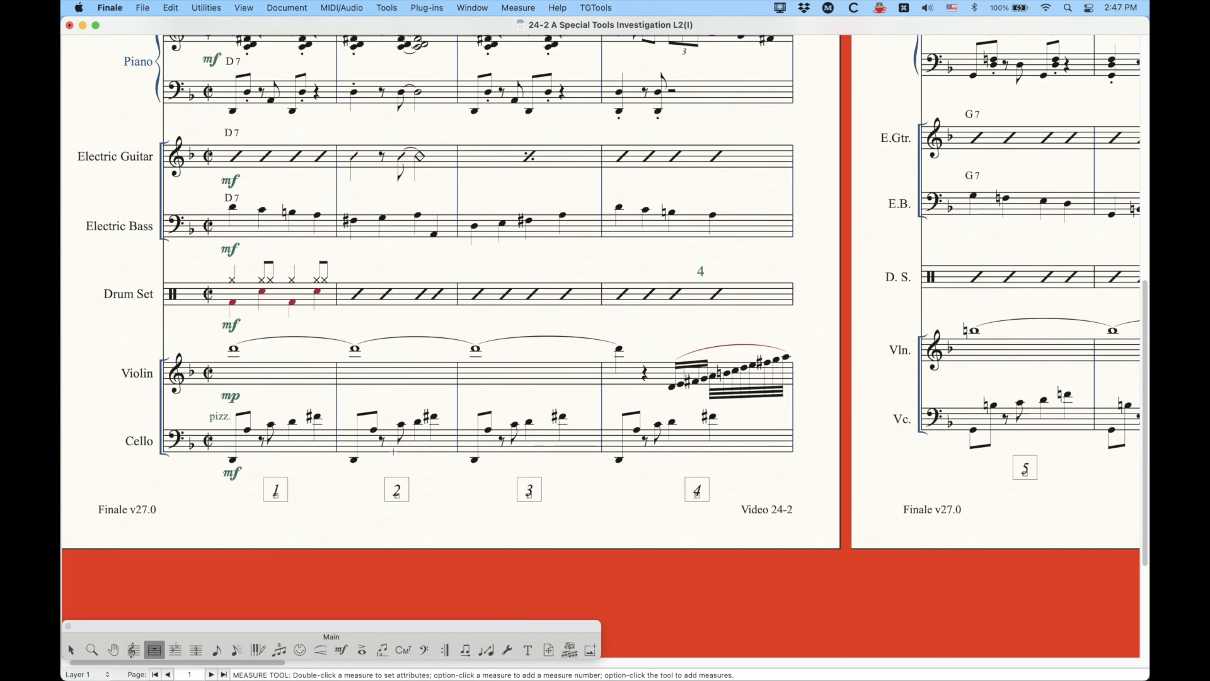
scroll(394, 451, up, 10)
click(421, 225)
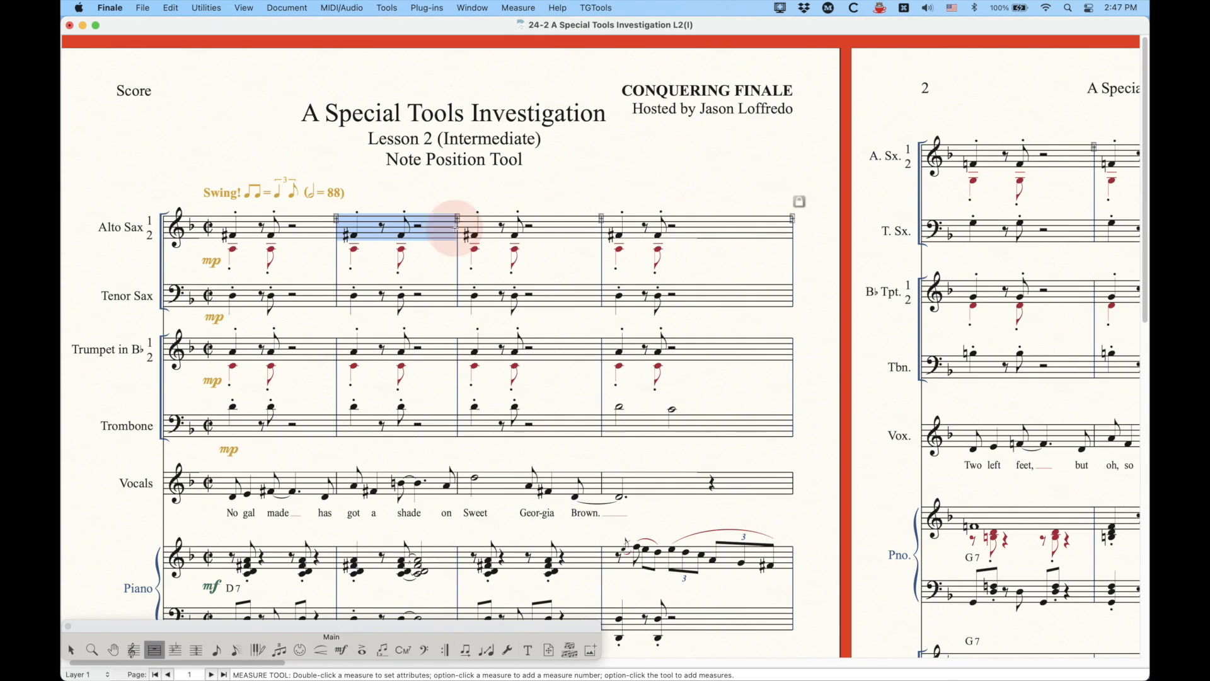
click(402, 205)
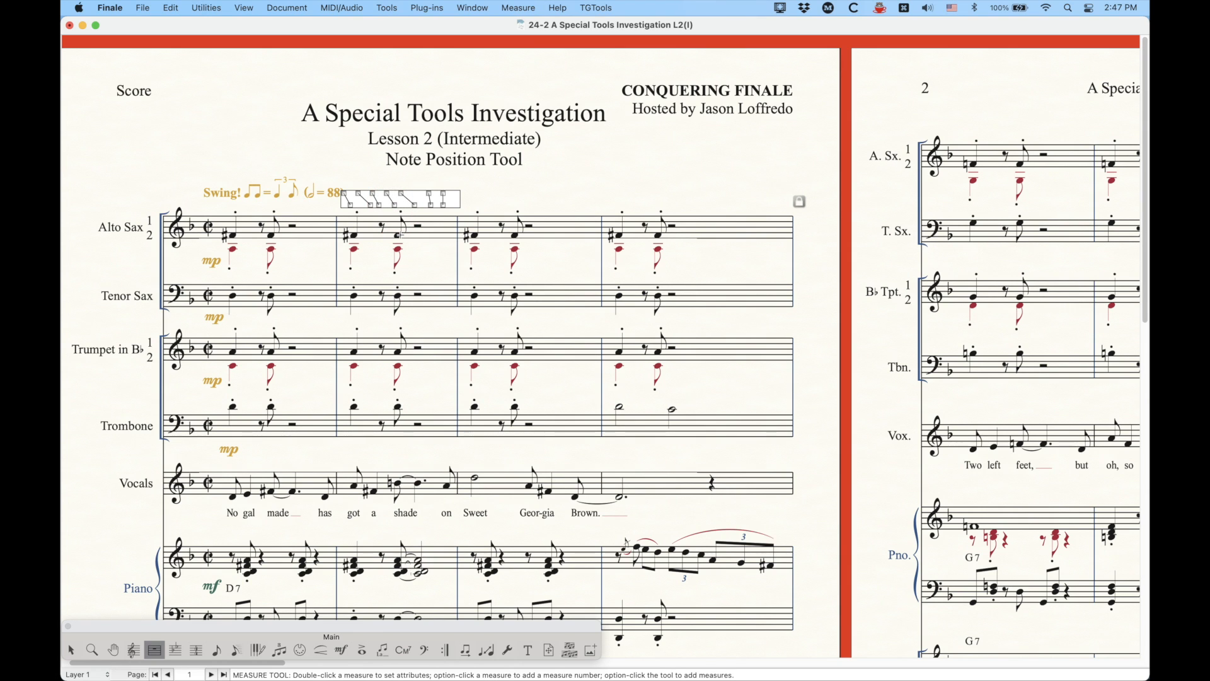
- Shift only the Alto Sax eighth note in measure 2 right by about 0.104 with the Note Position Tool, and clear the shift
click(508, 649)
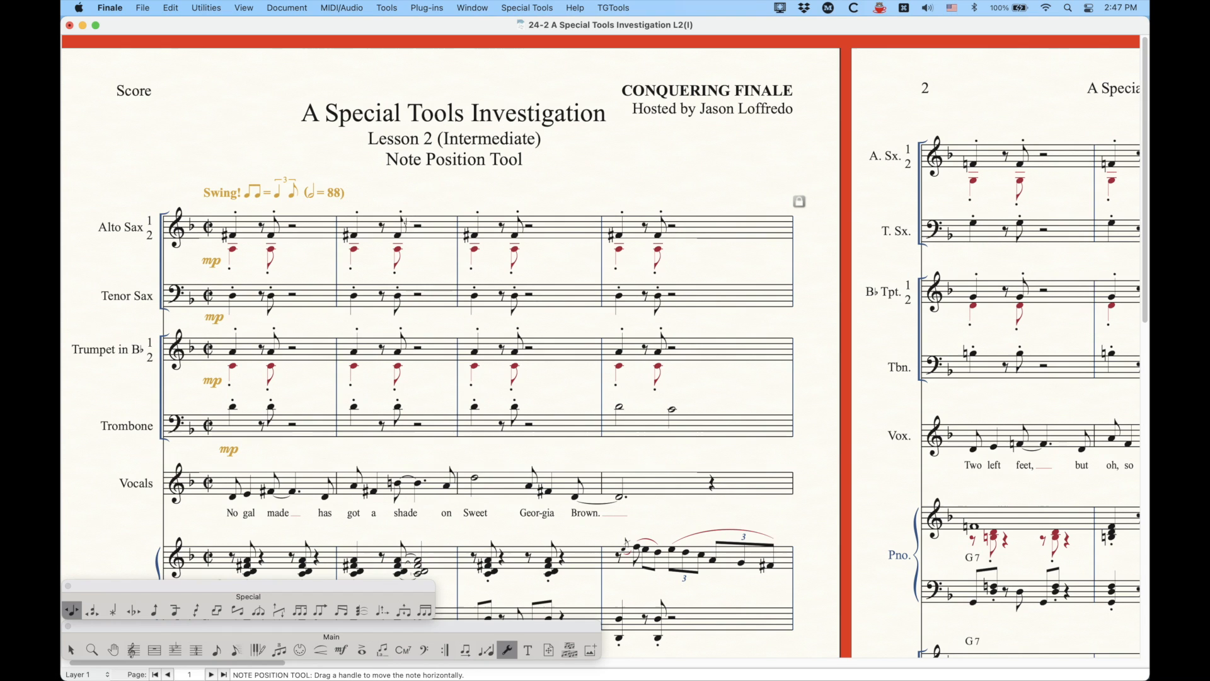
click(385, 228)
drag(397, 201, 403, 202)
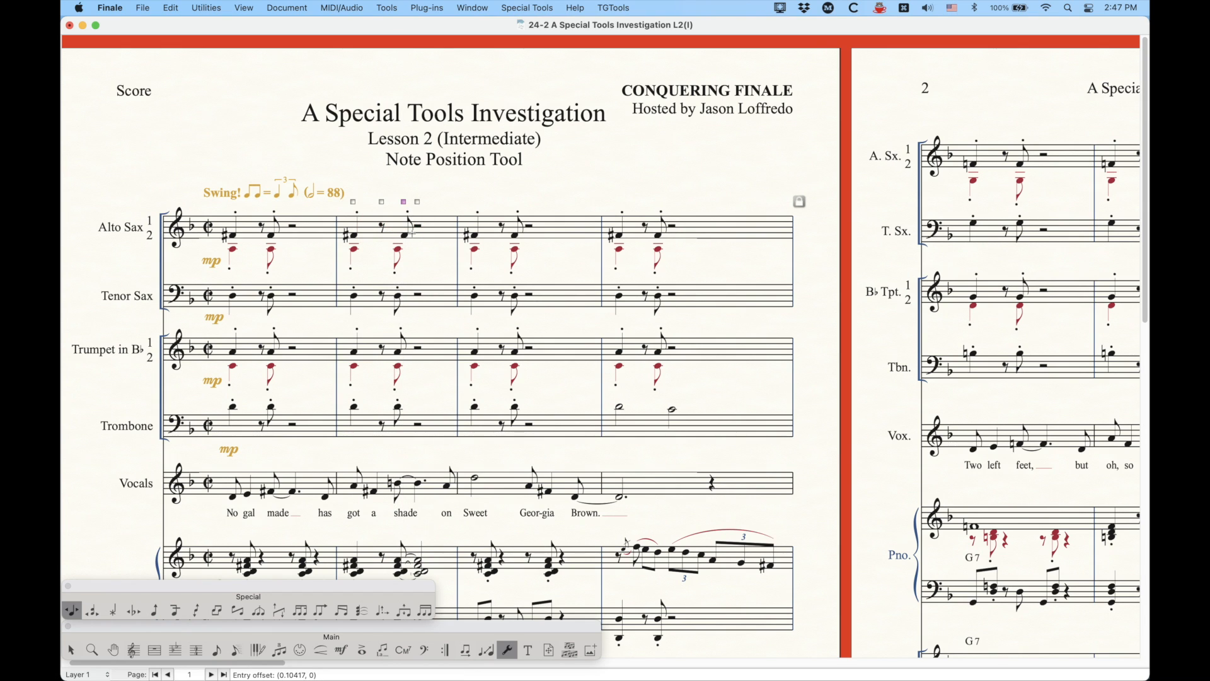
key(BackSpace)
- Nudge the eighth-note beat position in the measure 2 beat chart, and bring up the Note Position Tool handles for comparison
click(154, 649)
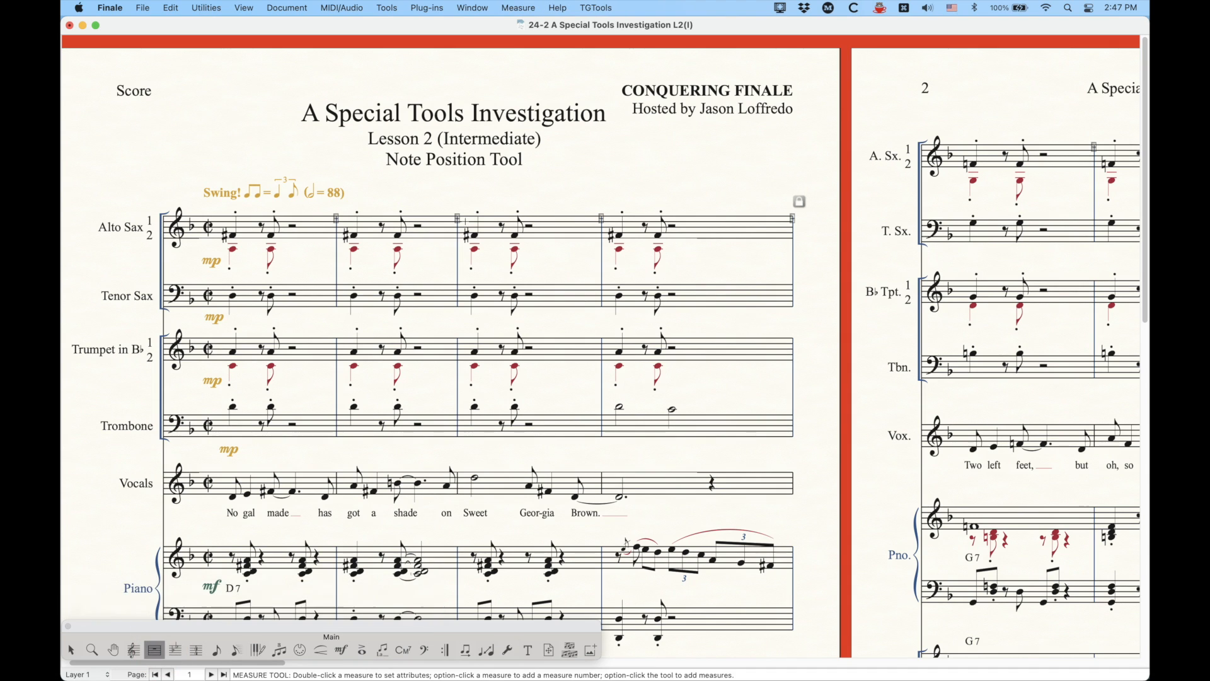
click(459, 219)
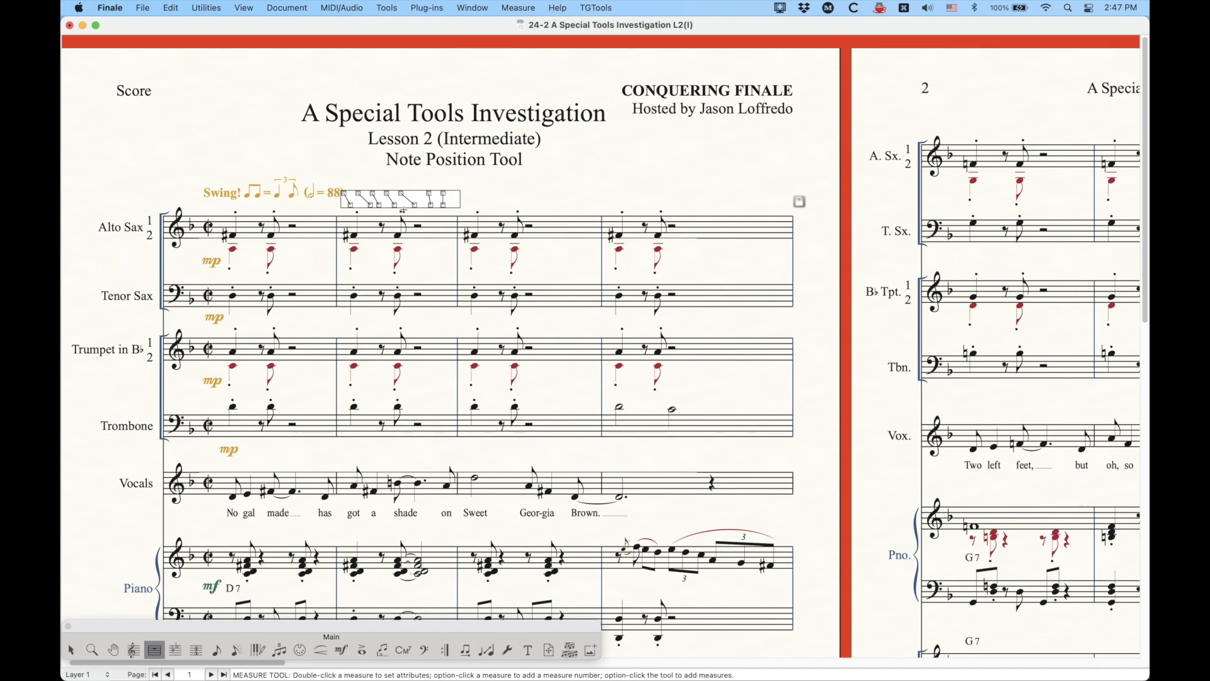
click(395, 206)
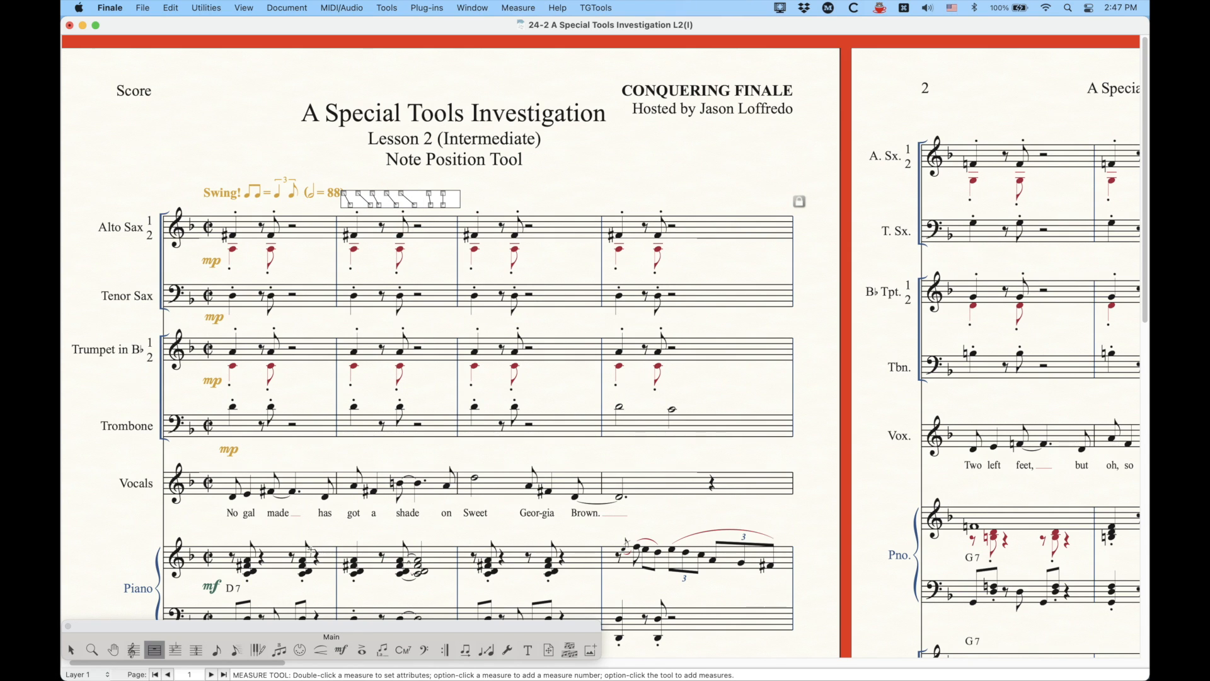
click(507, 650)
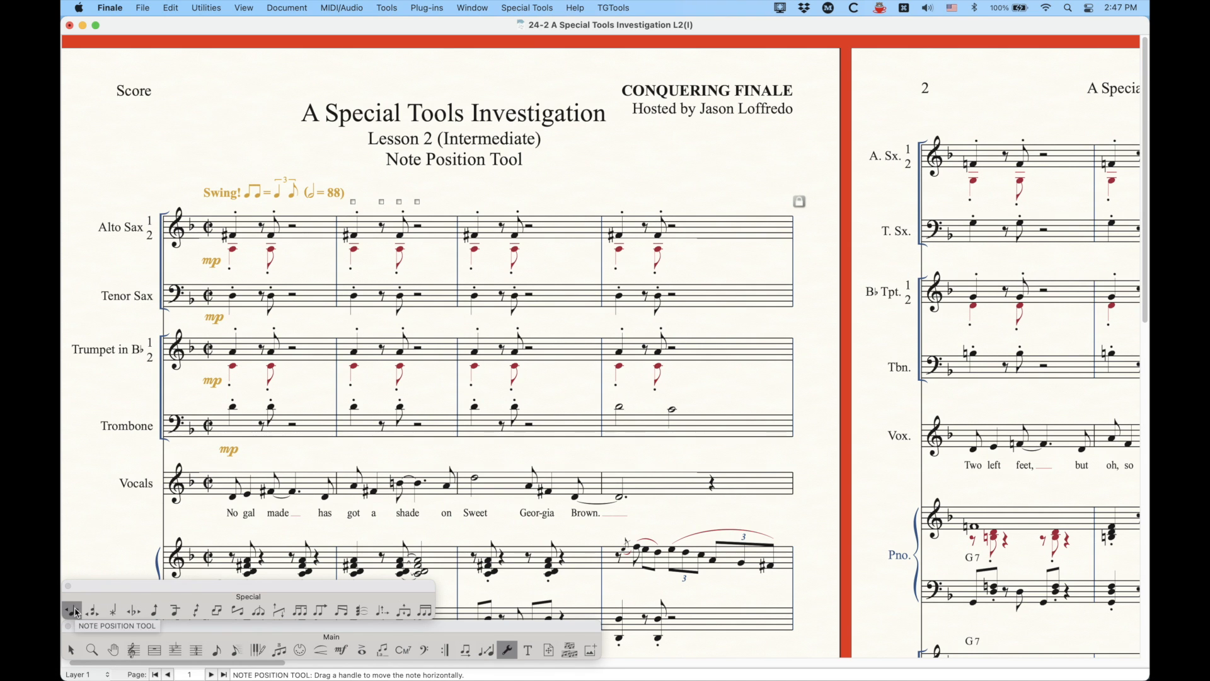
scroll(369, 476, down, 5)
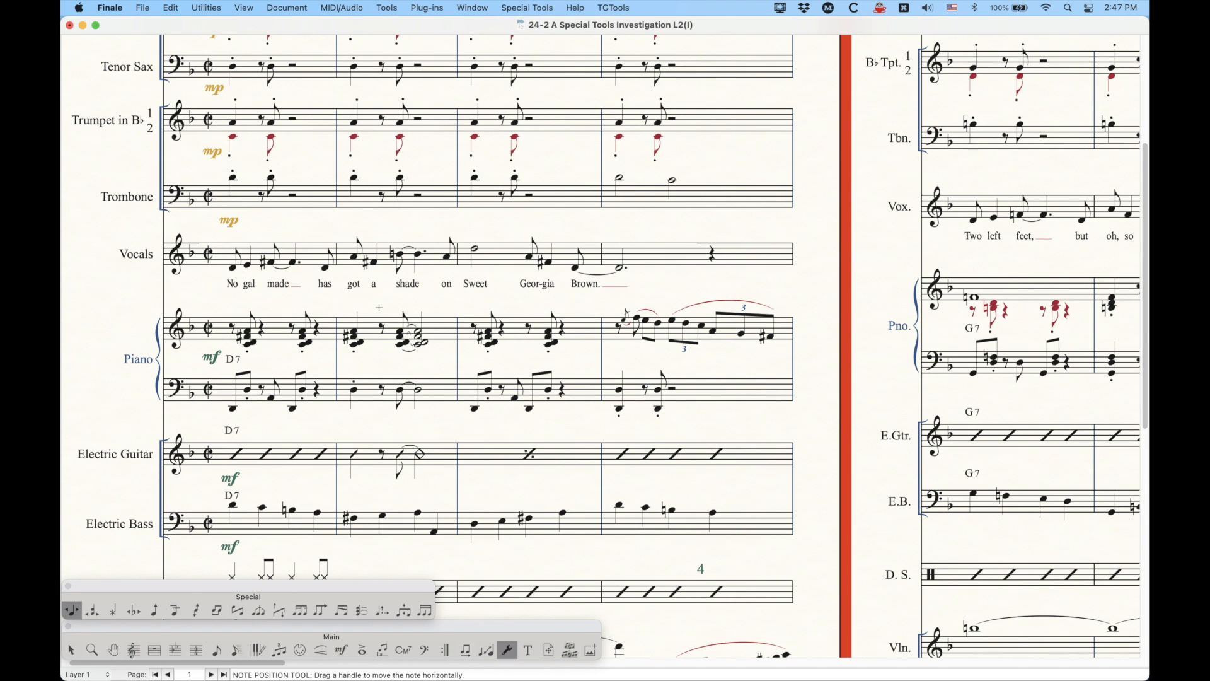
scroll(374, 429, up, 2)
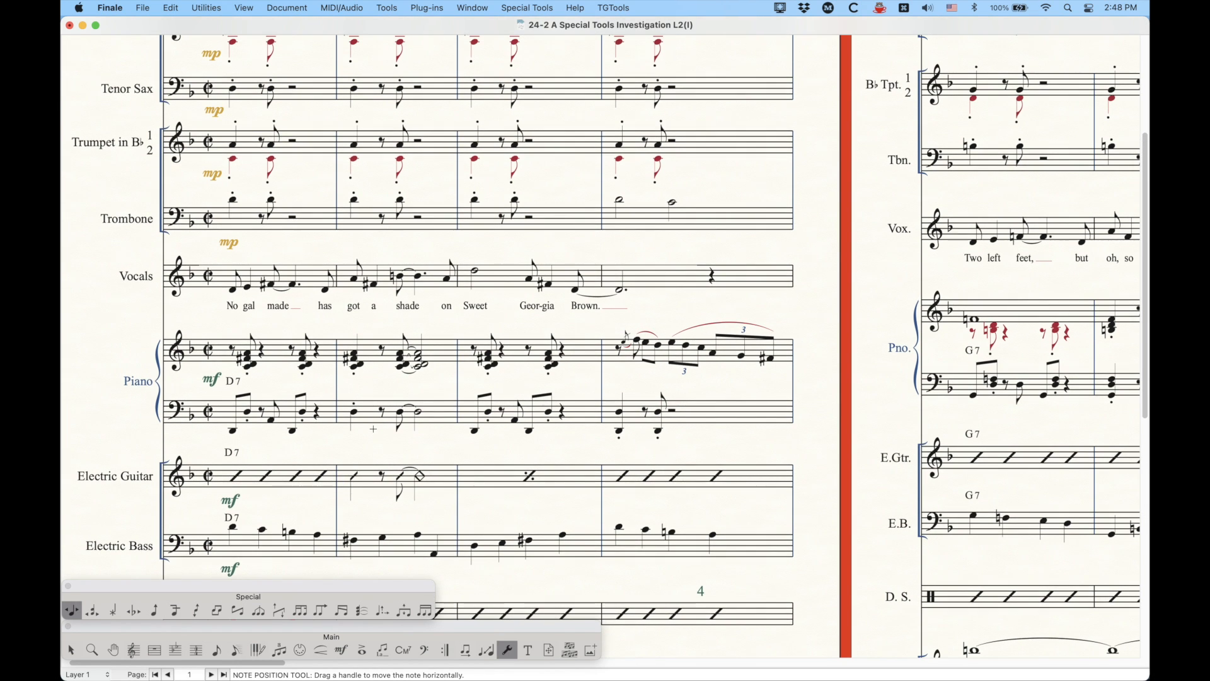
scroll(373, 429, up, 4)
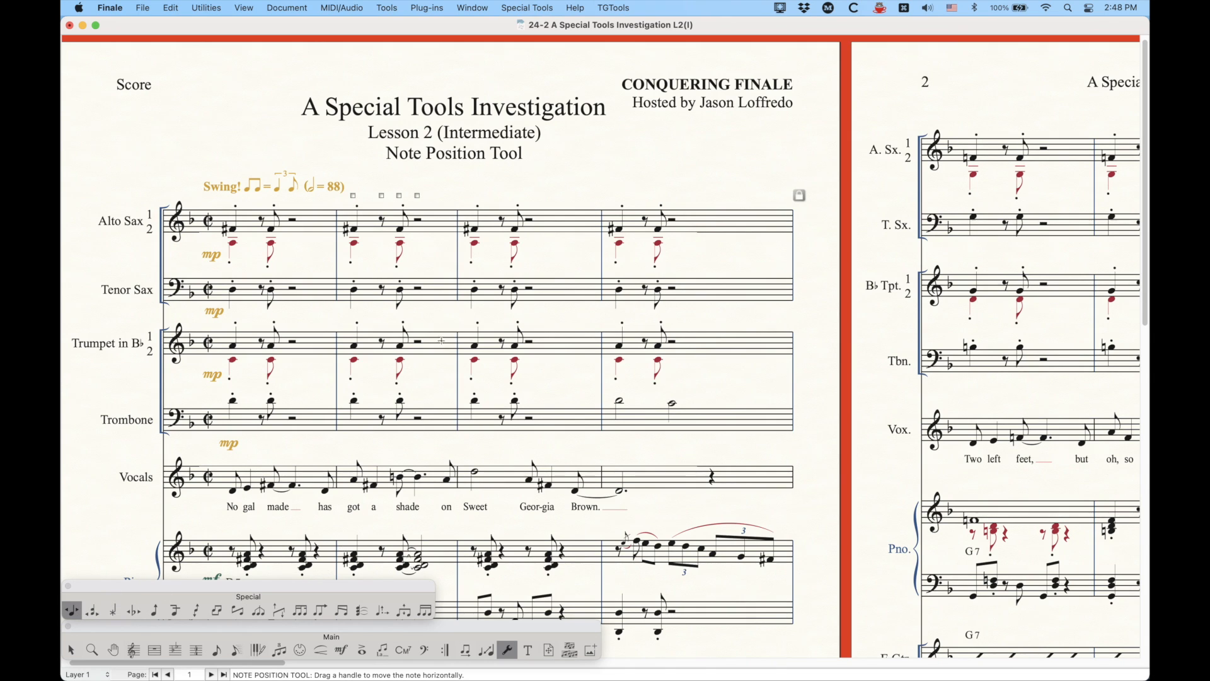
- Reopen the measure 2 beat chart and move the eighth-note beat position slightly right and back left across all staves
click(155, 650)
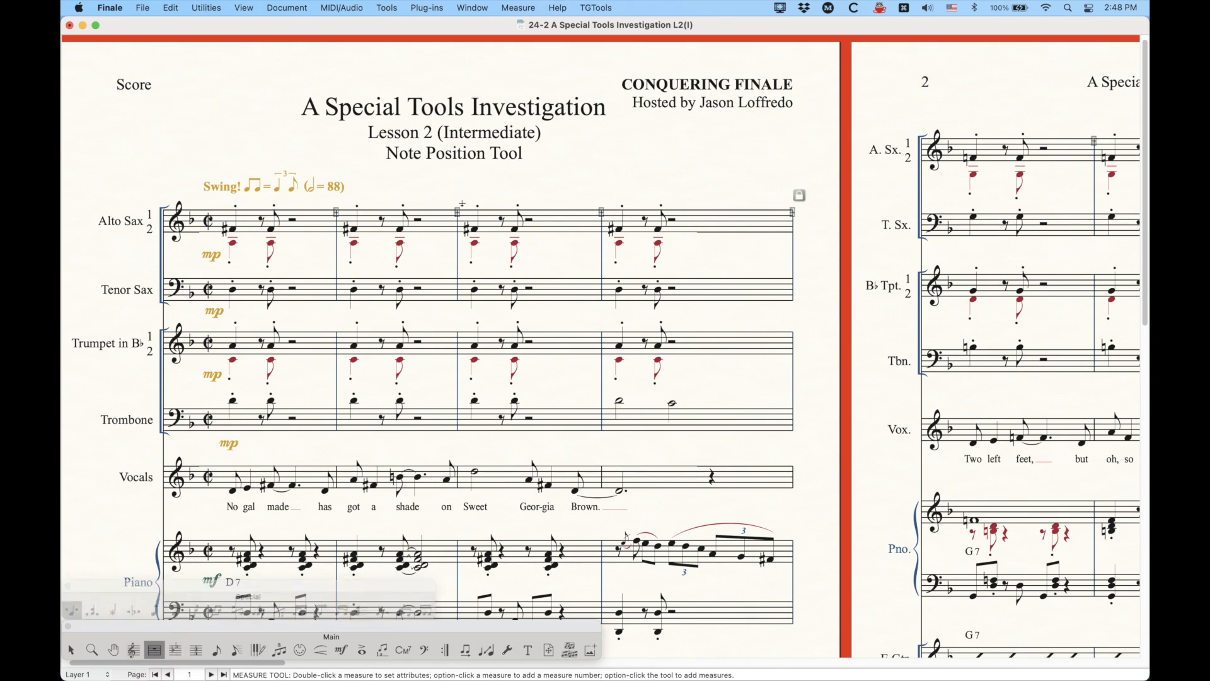
click(429, 205)
drag(397, 198, 399, 198)
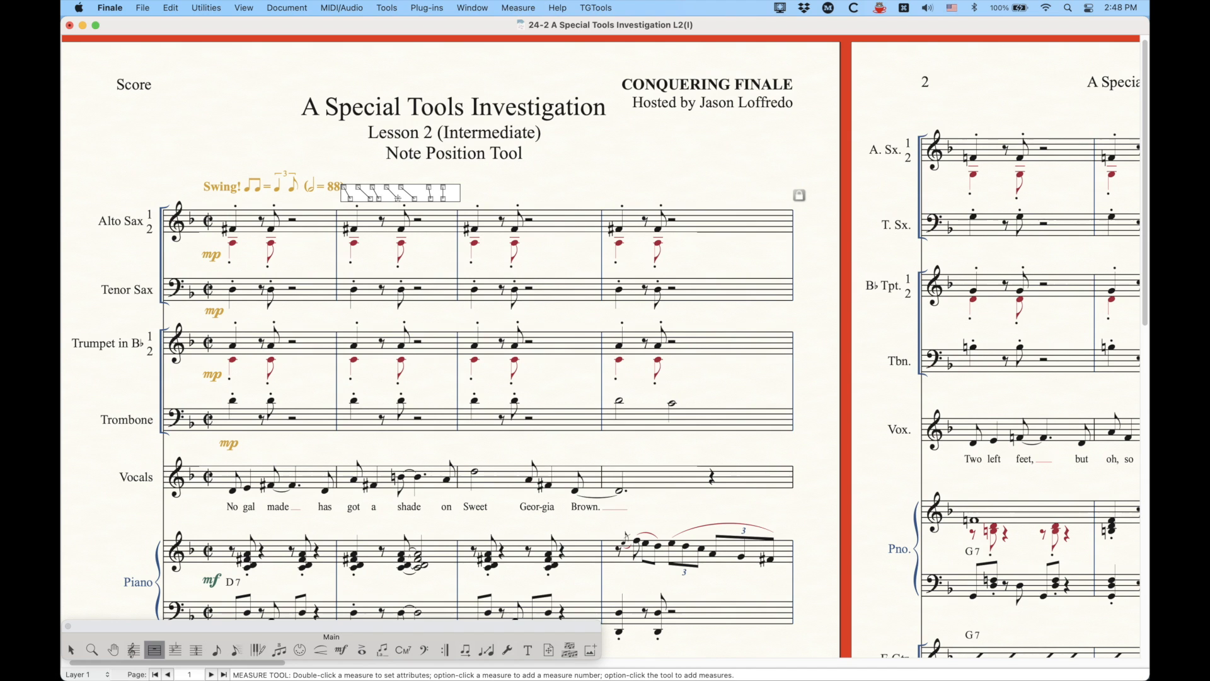
drag(398, 199, 392, 199)
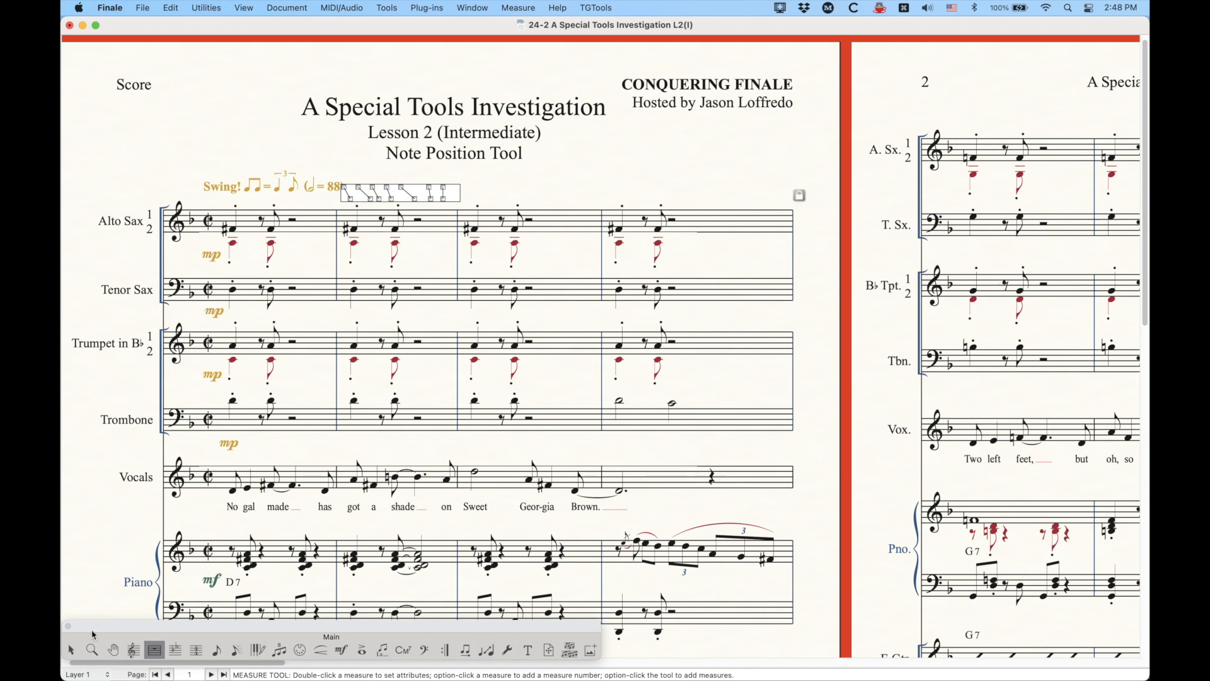
- Select measure 2 through all staves with the Selection Tool and respace its music
click(71, 649)
click(443, 230)
click(443, 230)
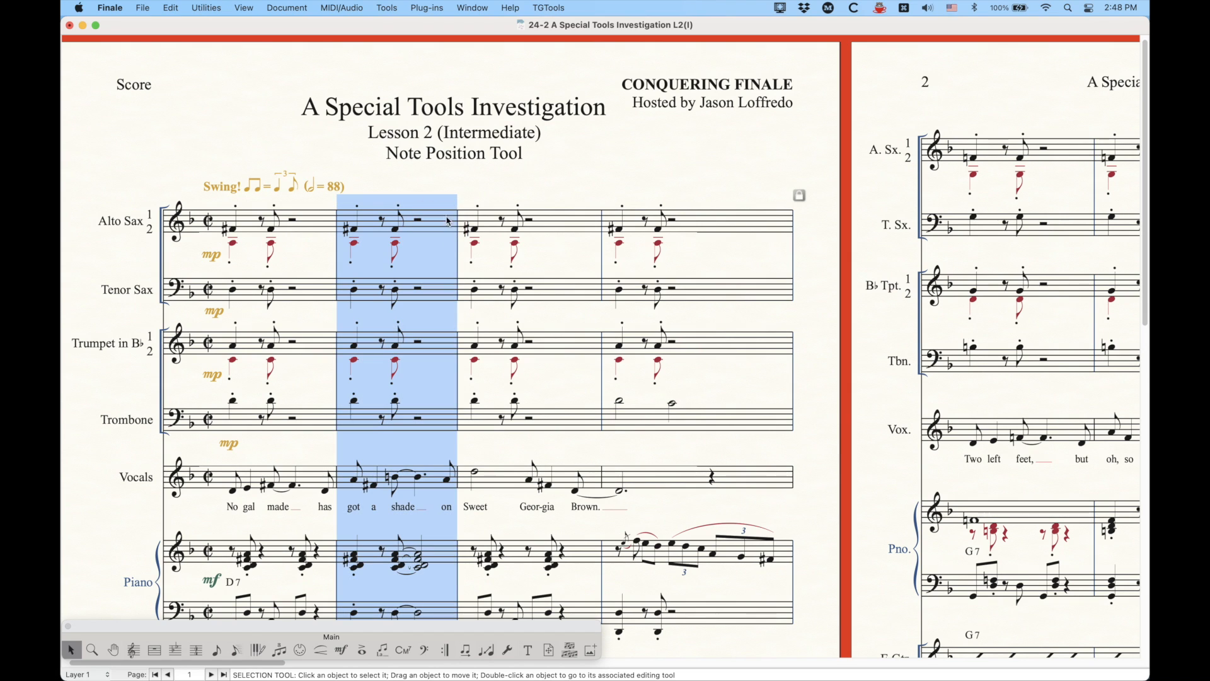
key(4)
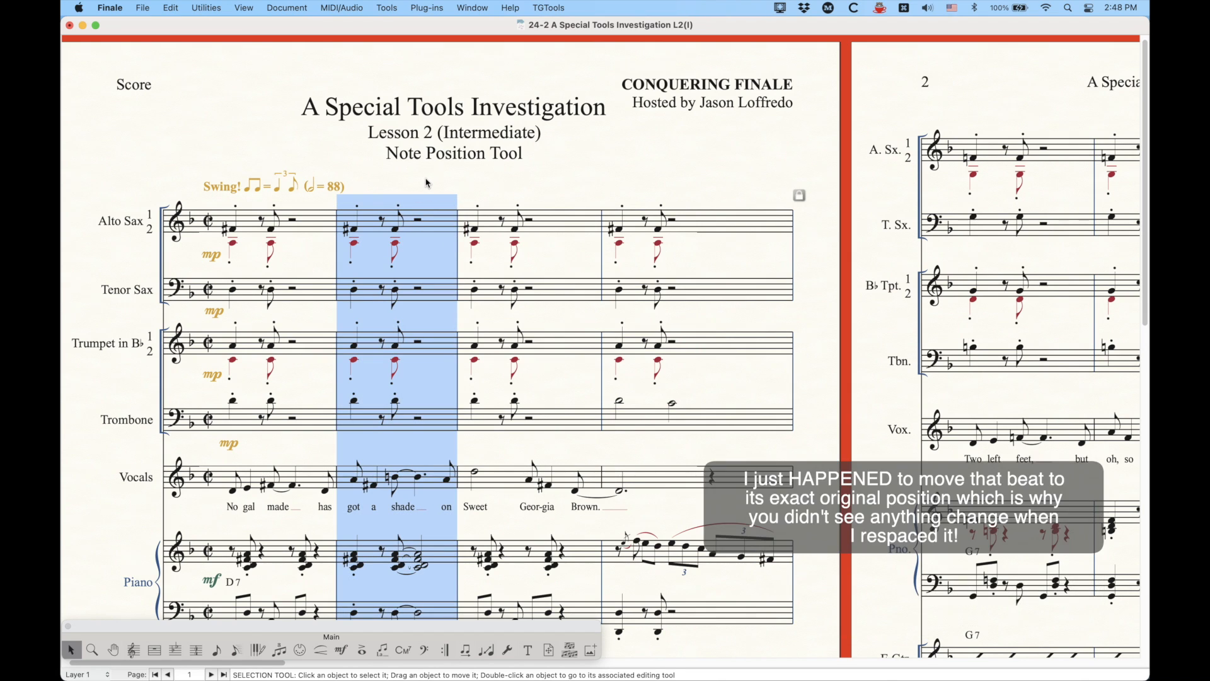
- Reopen the measure 2 beat chart and move the third-beat position right for every staff
click(154, 650)
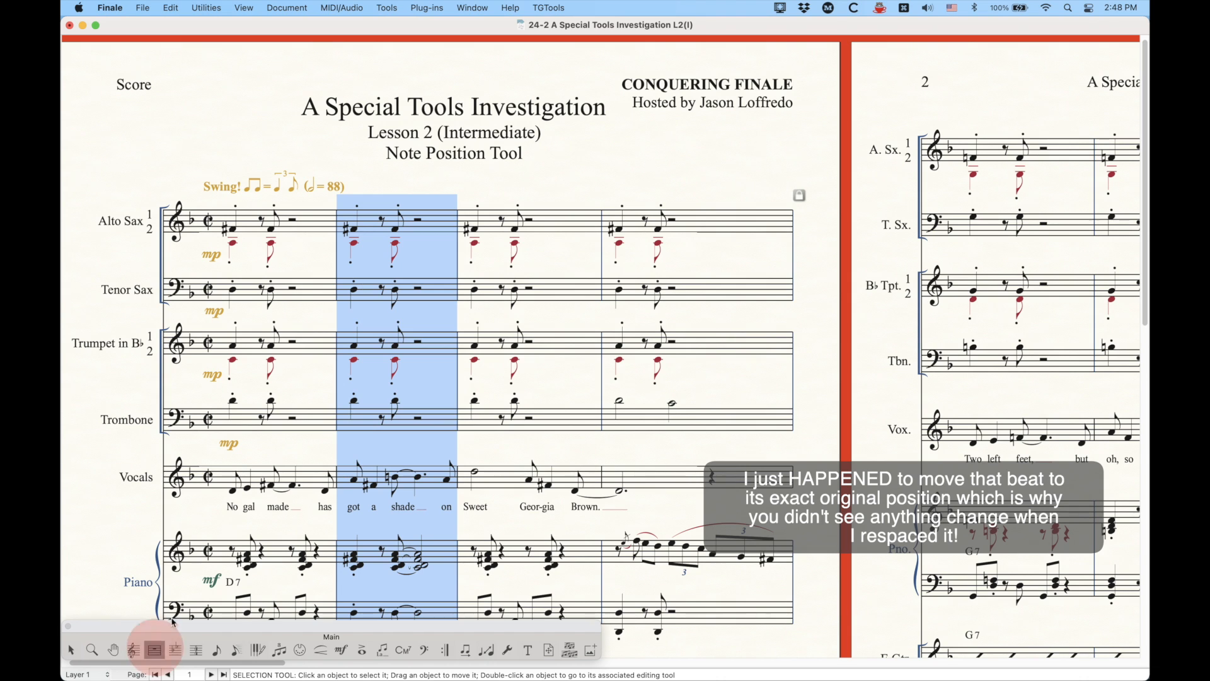
click(452, 161)
click(457, 213)
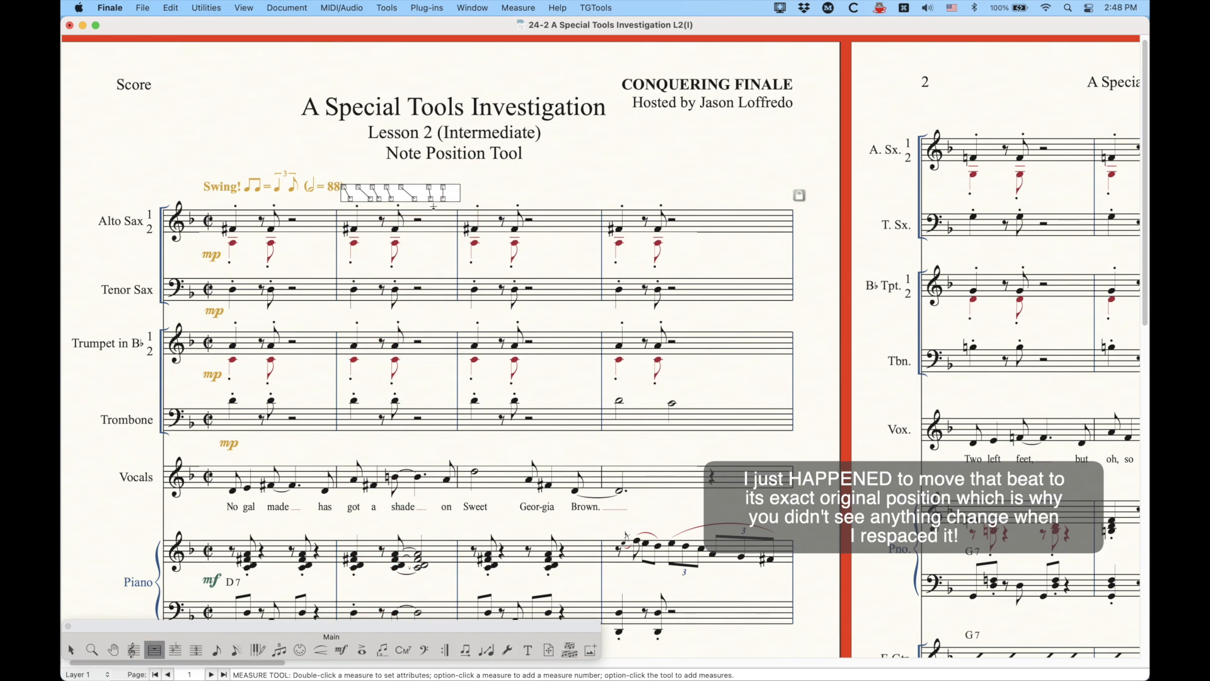
drag(414, 199, 425, 199)
- Select measure 2 through all staves with the Selection Tool, respace its music and clear the selection
click(70, 650)
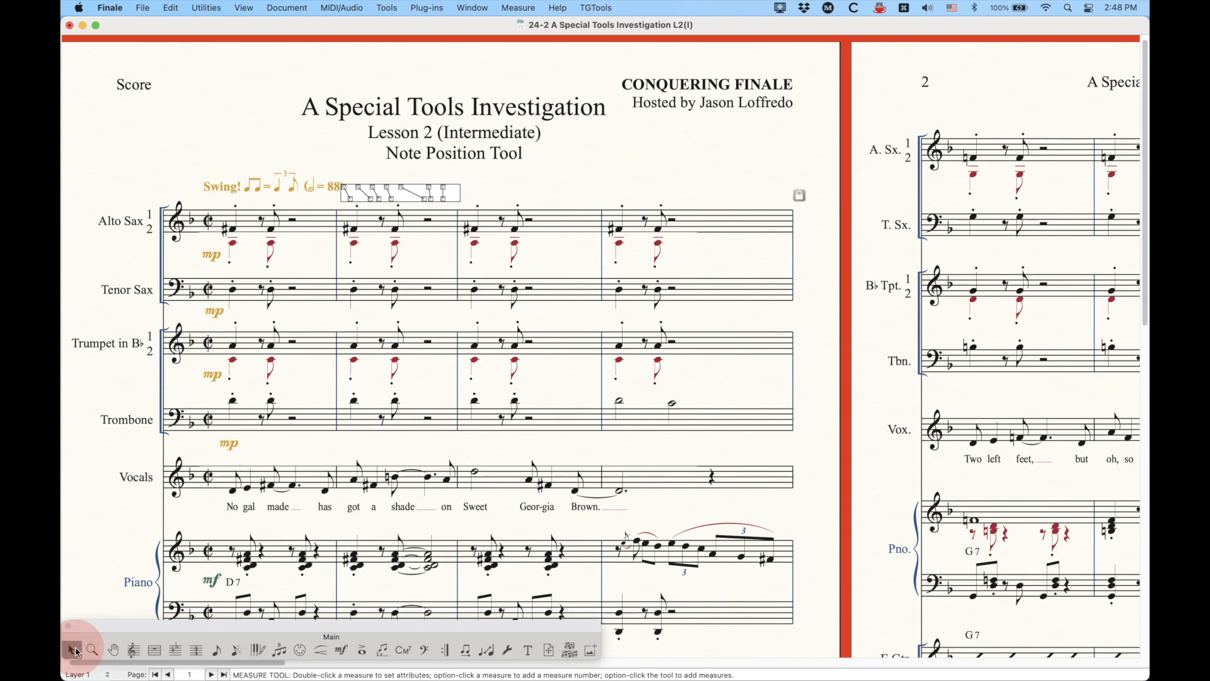
double_click(405, 216)
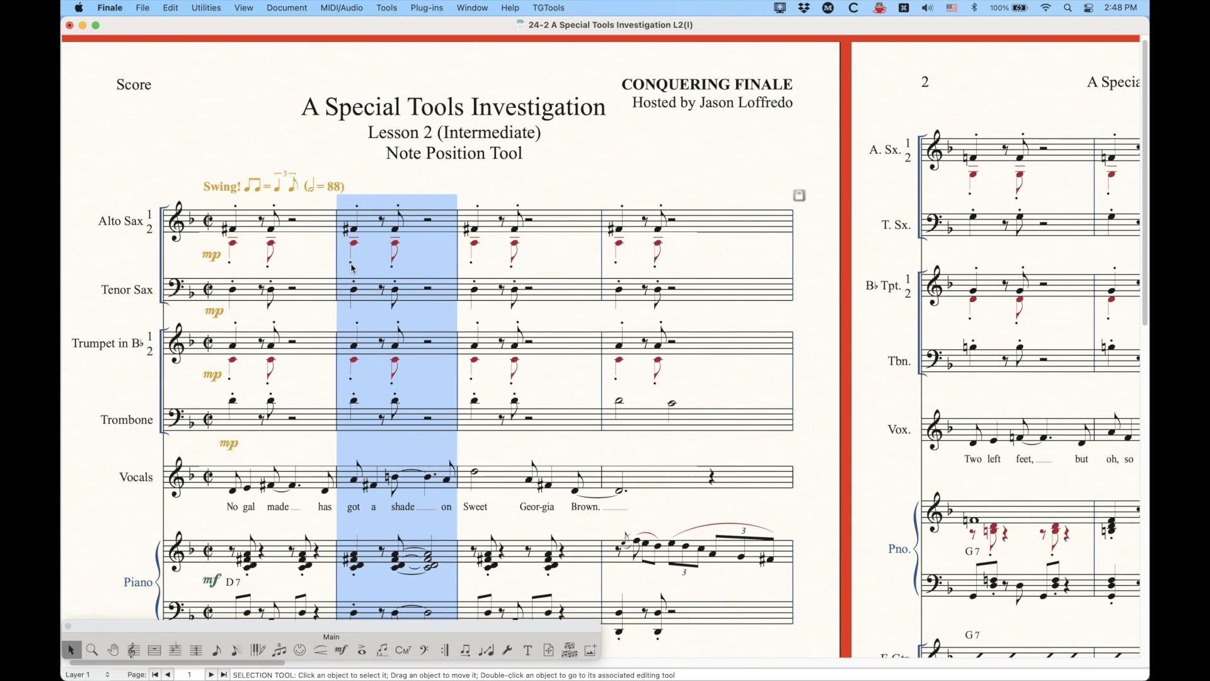
key(4)
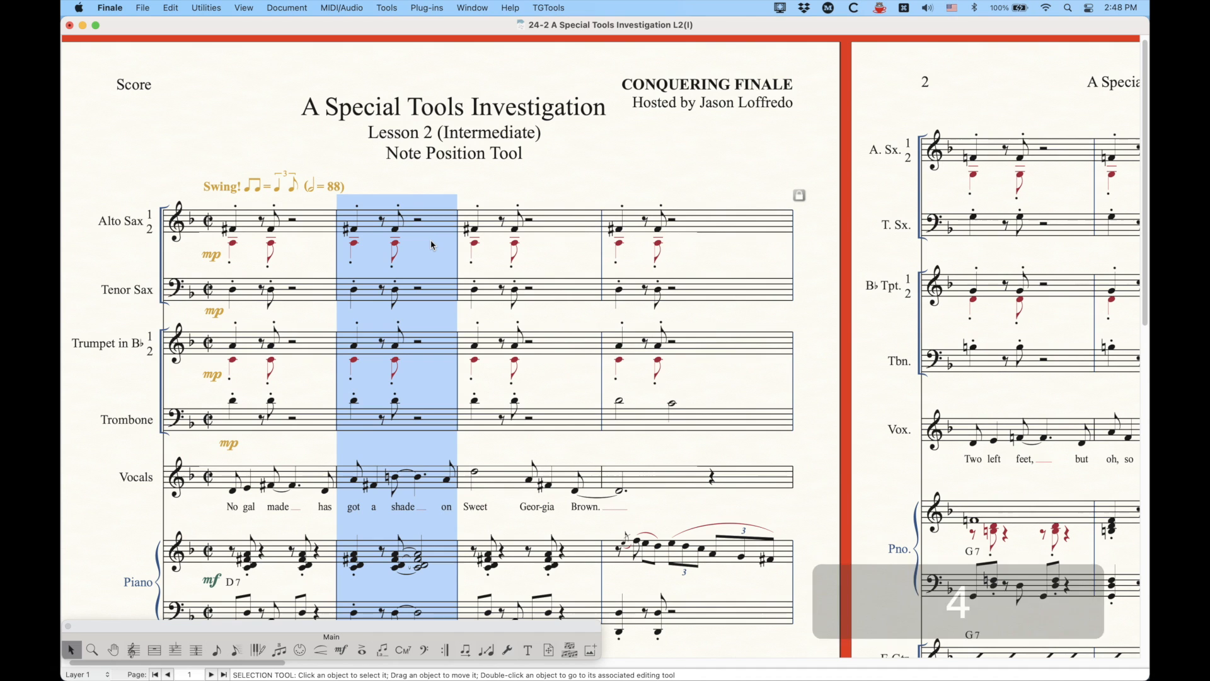
click(407, 172)
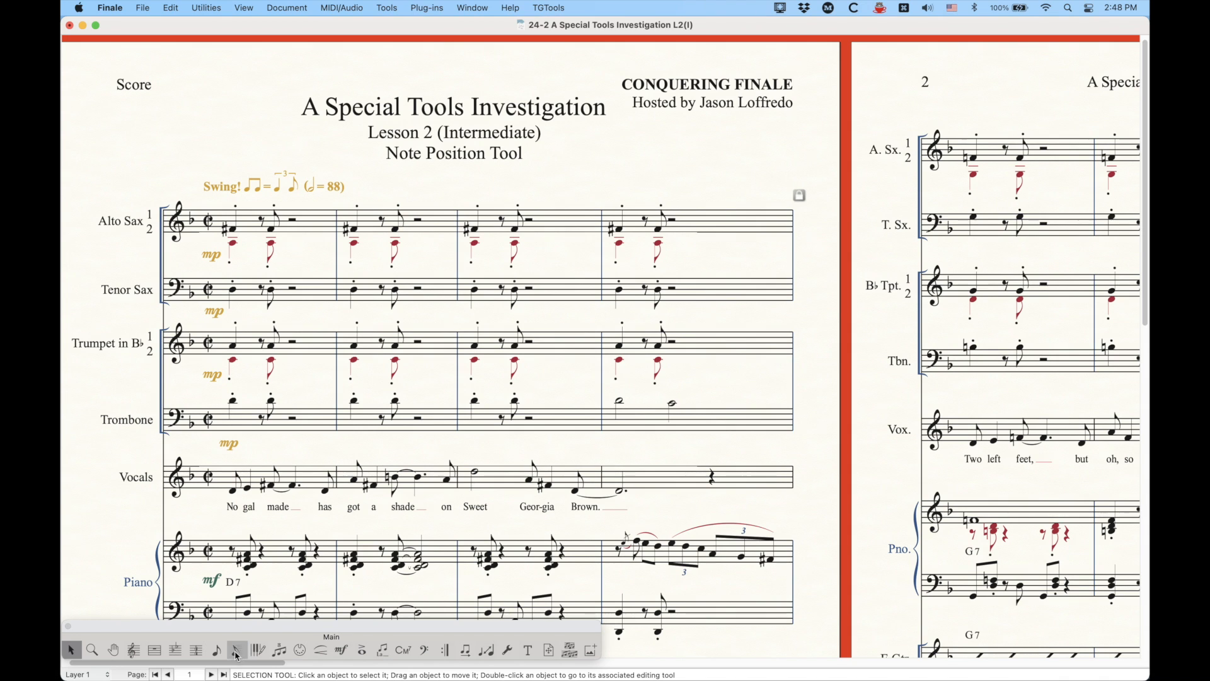
- Move the upper-layer eighth note in Alto Sax measure 2 right with the Note Position Tool, to an entry offset of 0.16667
click(508, 650)
click(388, 181)
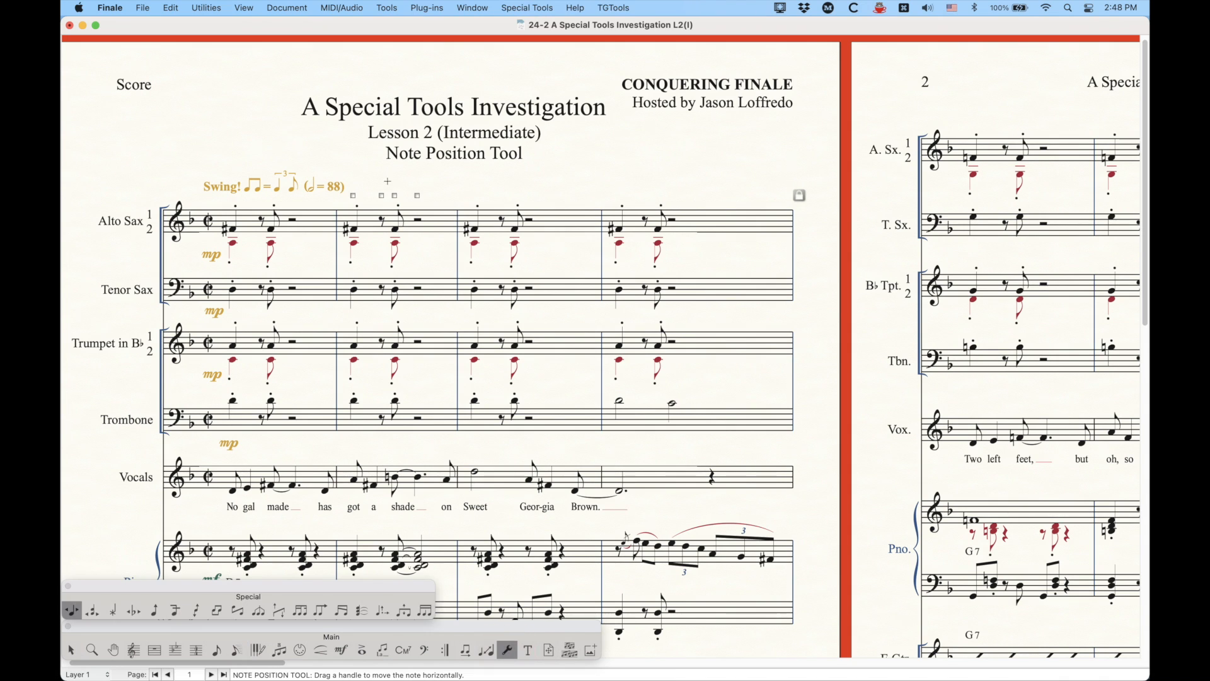
drag(395, 196, 405, 196)
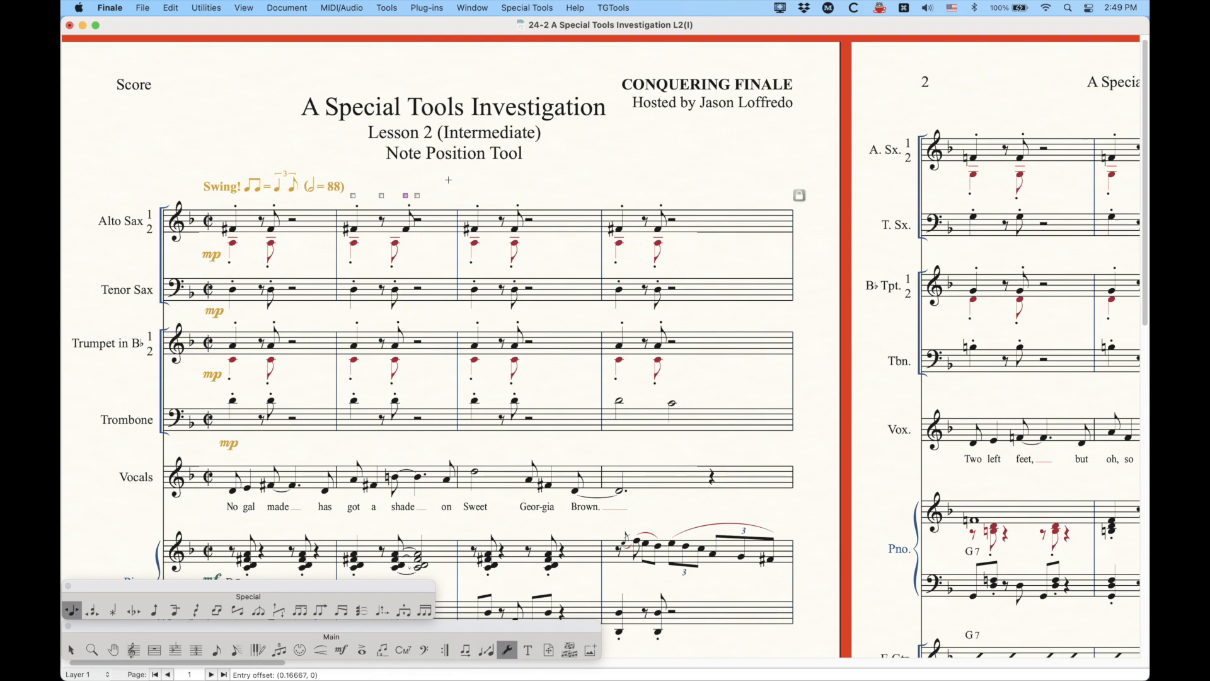
- Return to the Selection Tool, select measure 2 in every staff and apply music spacing again
key(Escape)
click(431, 213)
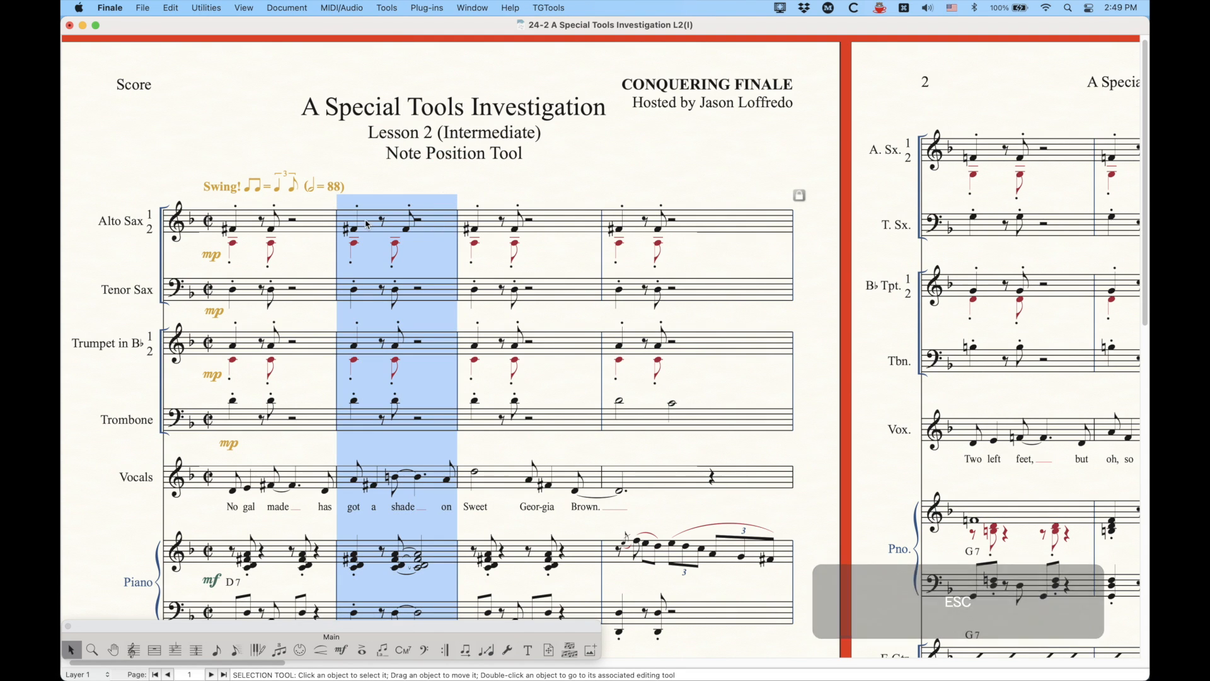
key(4)
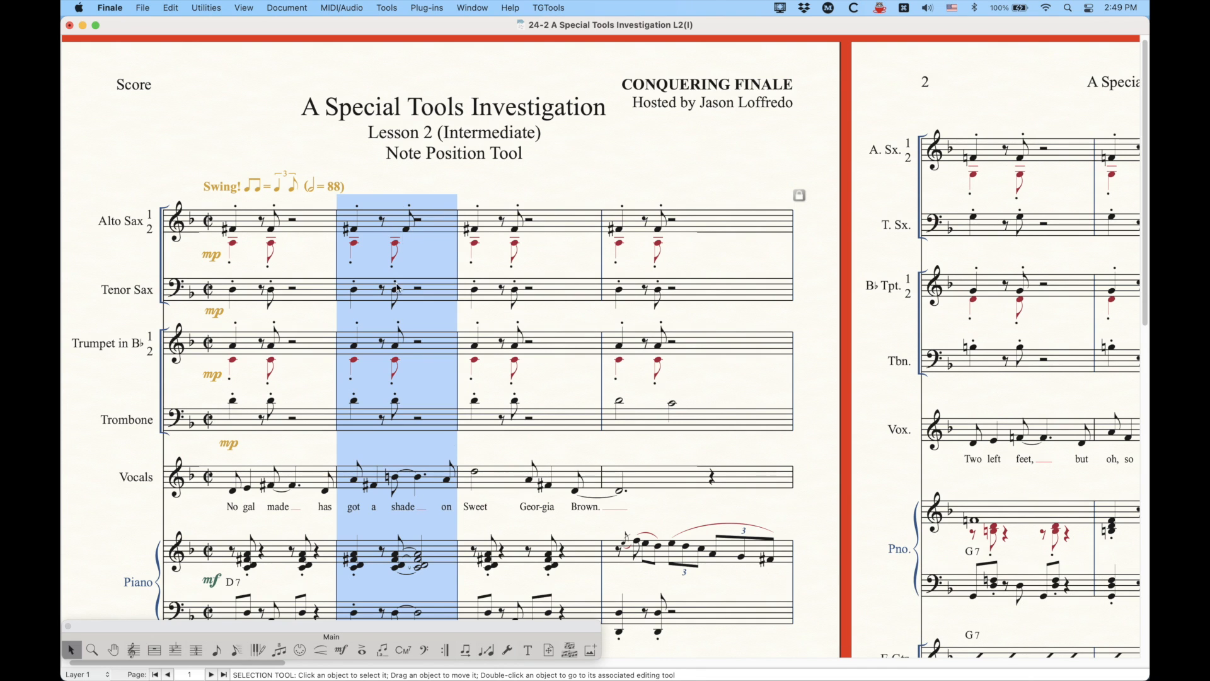
- Remove the manual offset from the Alto Sax eighth note in measure 2 with the Note Position Tool
click(508, 650)
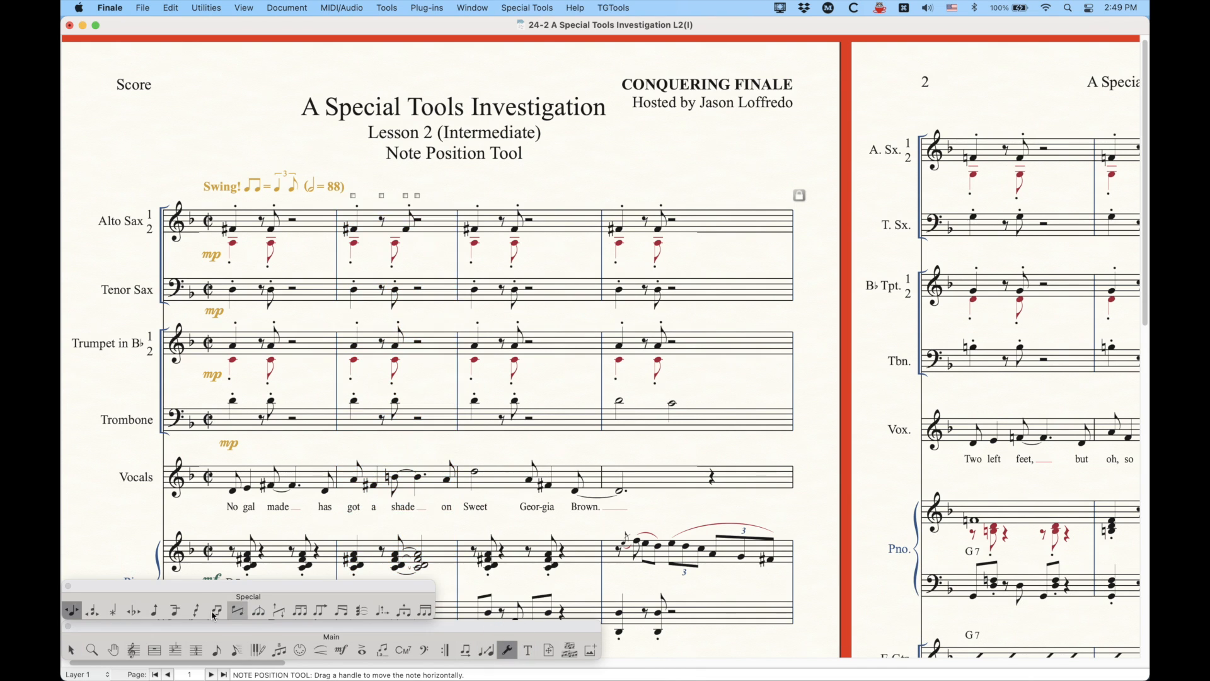
click(404, 196)
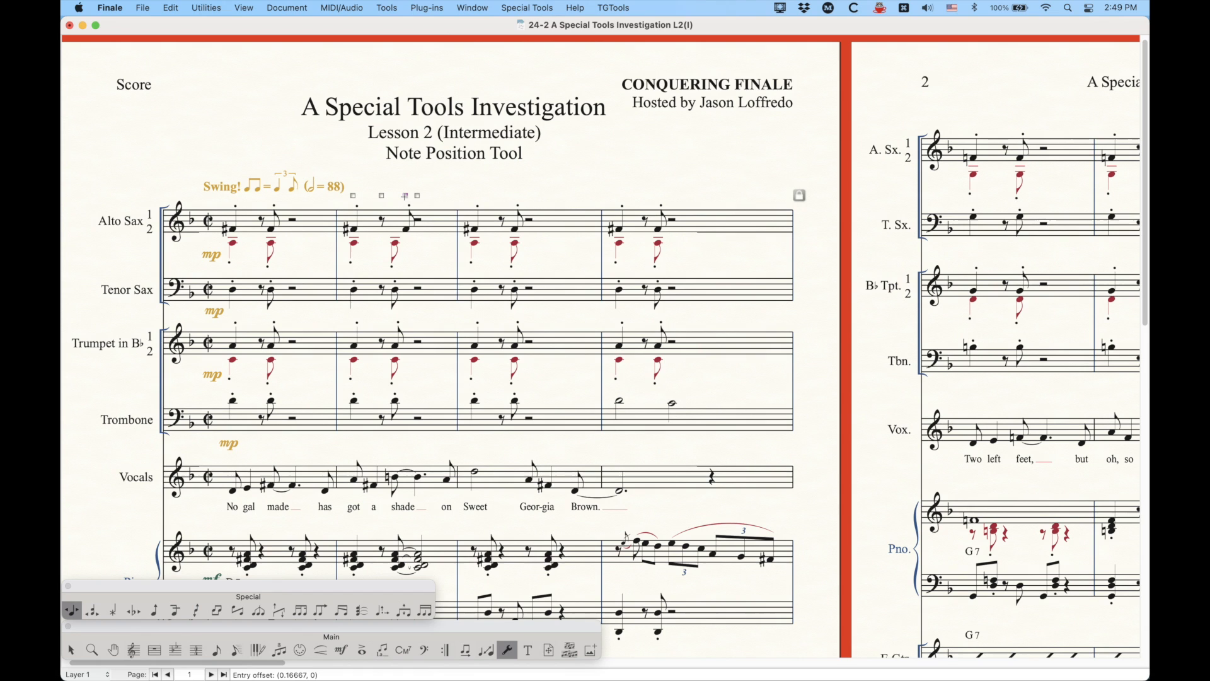
key(BackSpace)
click(72, 650)
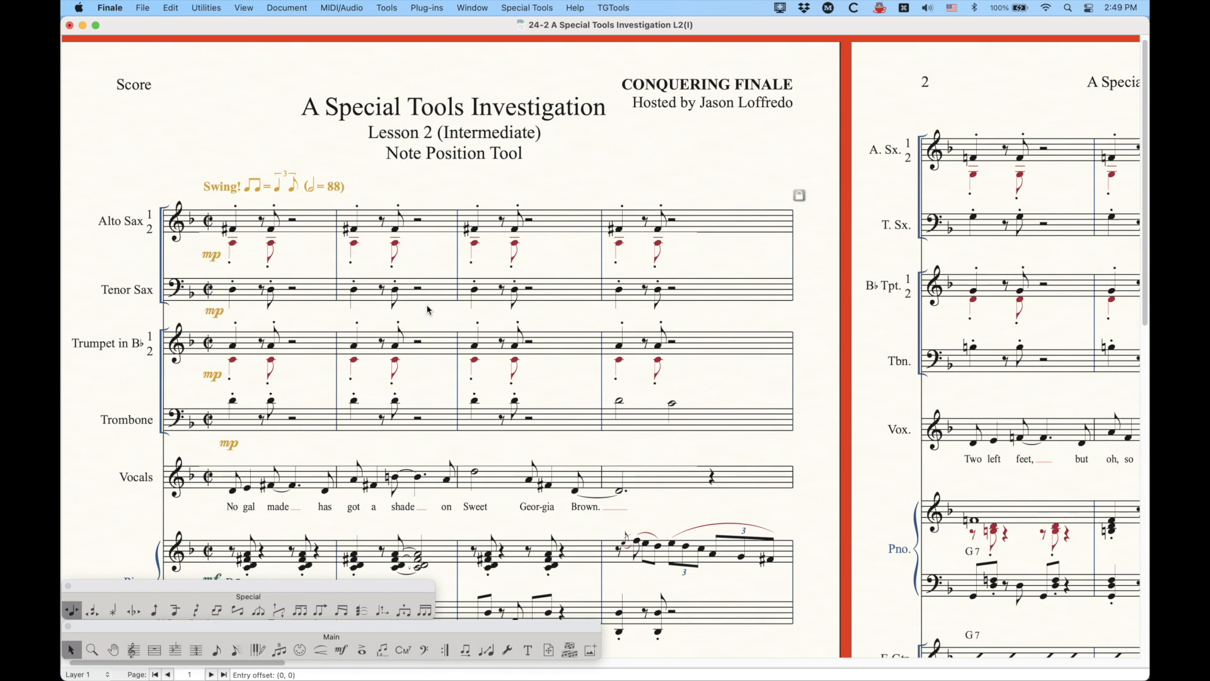
- Open the beat chart for measure 4 with the Measure Tool, zooming in on the end of the system
key(super+equal)
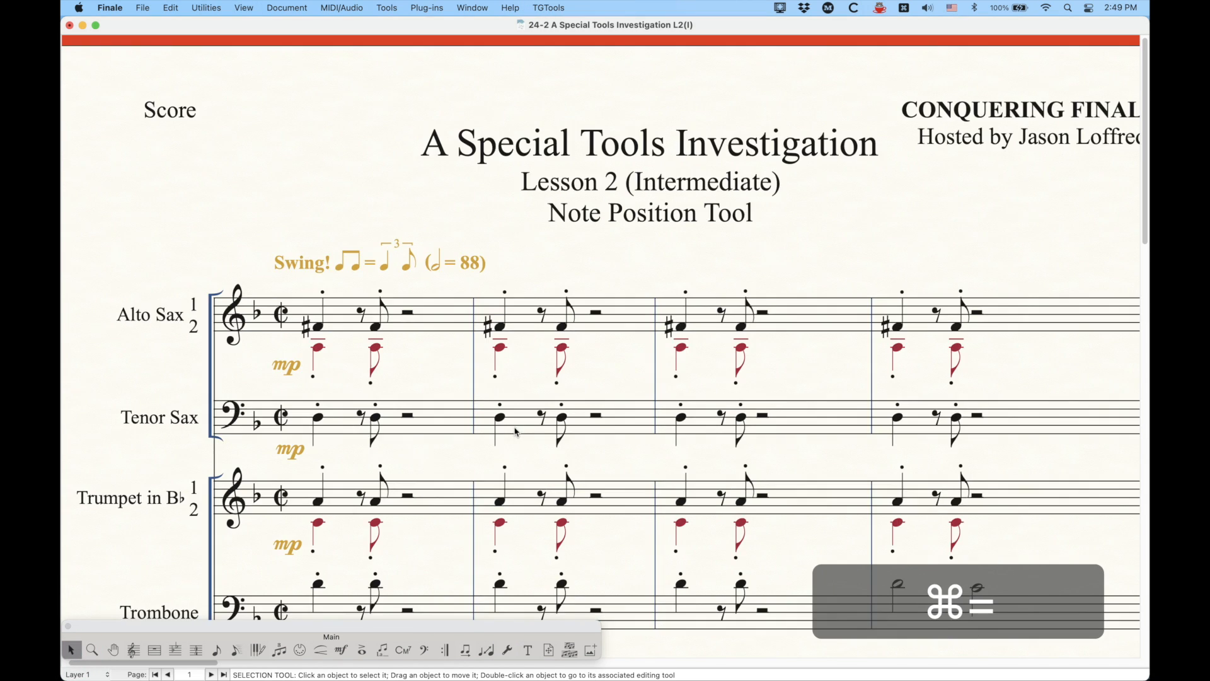
scroll(513, 430, down, 6)
scroll(514, 431, right, 10)
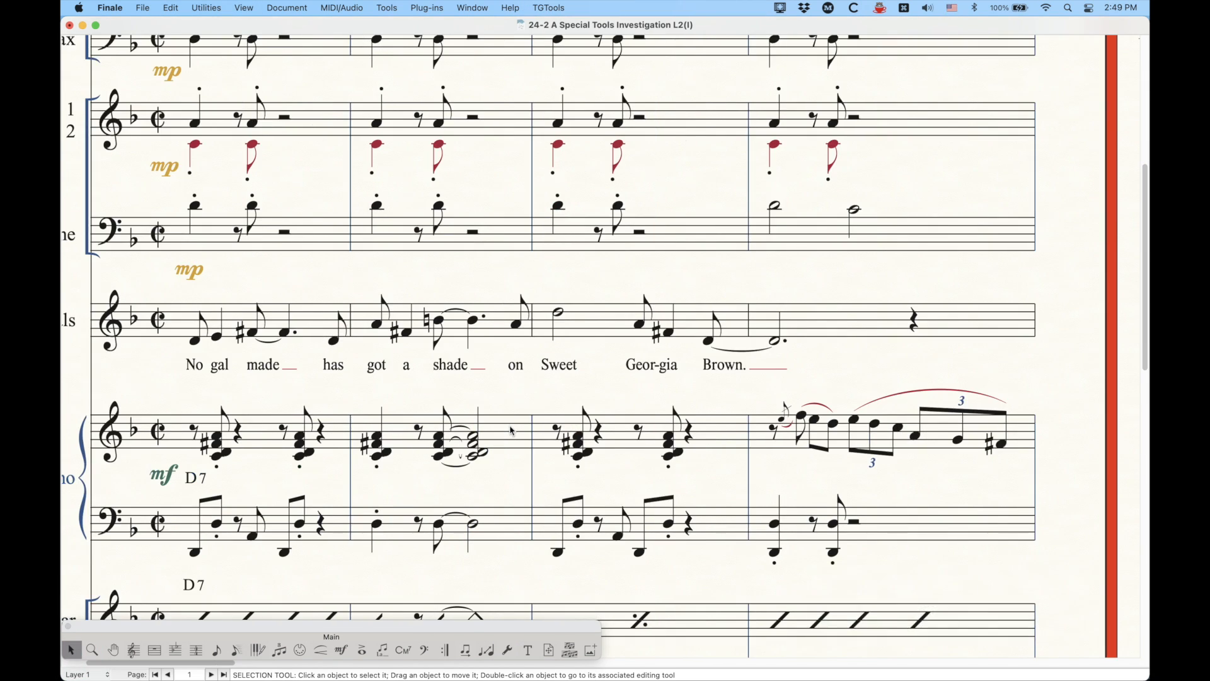
scroll(567, 436, up, 8)
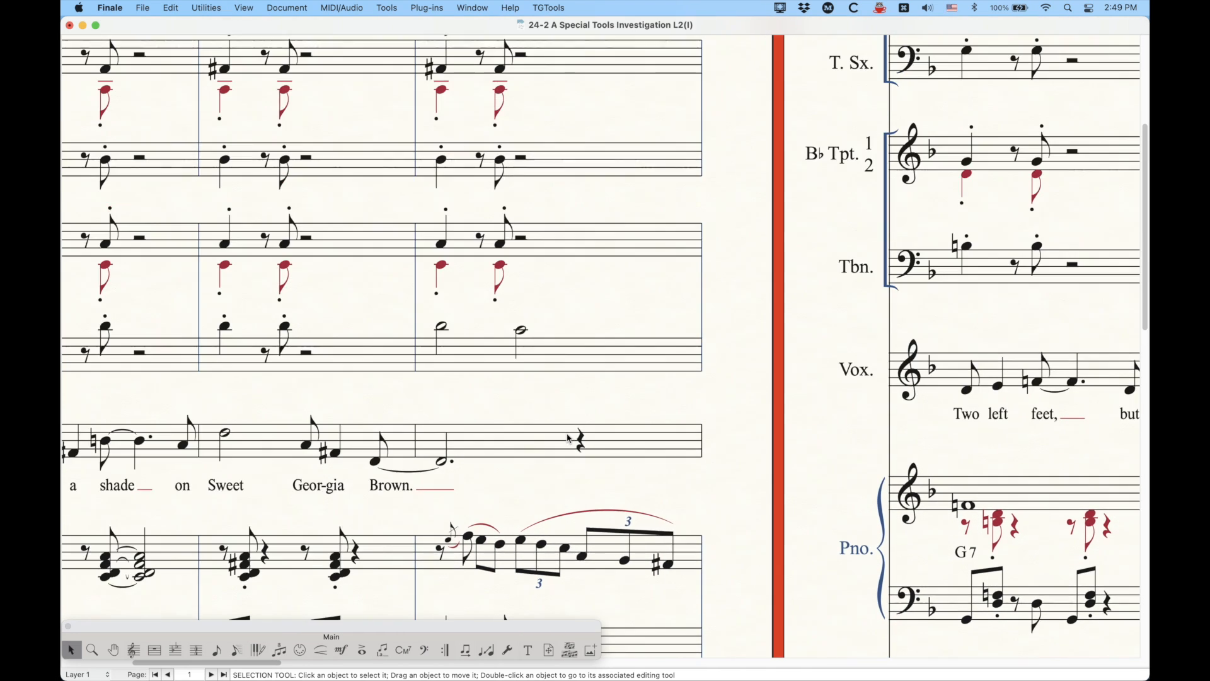
scroll(568, 437, down, 4)
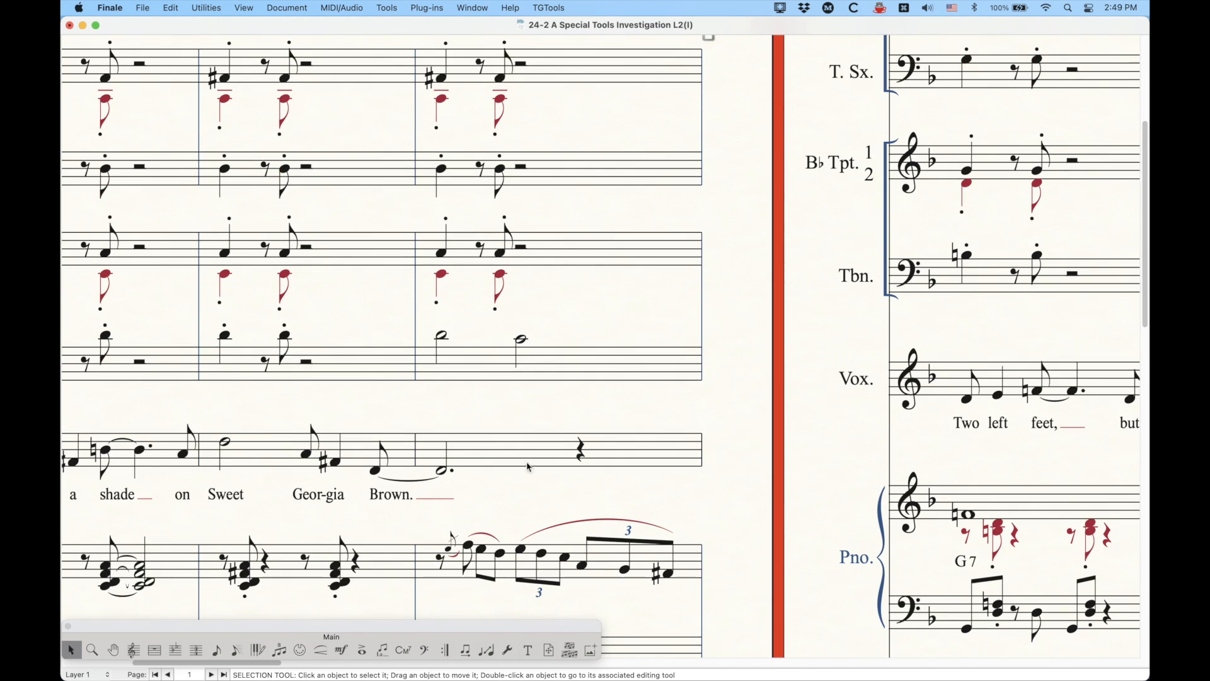
click(154, 650)
scroll(738, 419, up, 1)
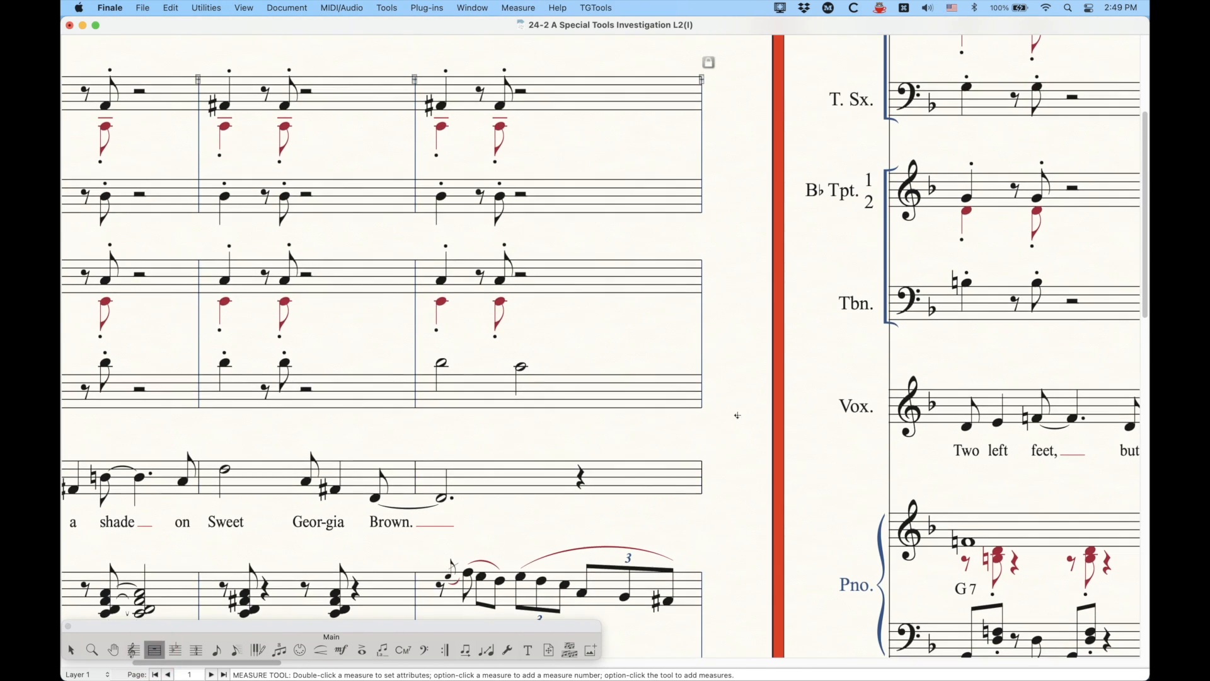
click(704, 90)
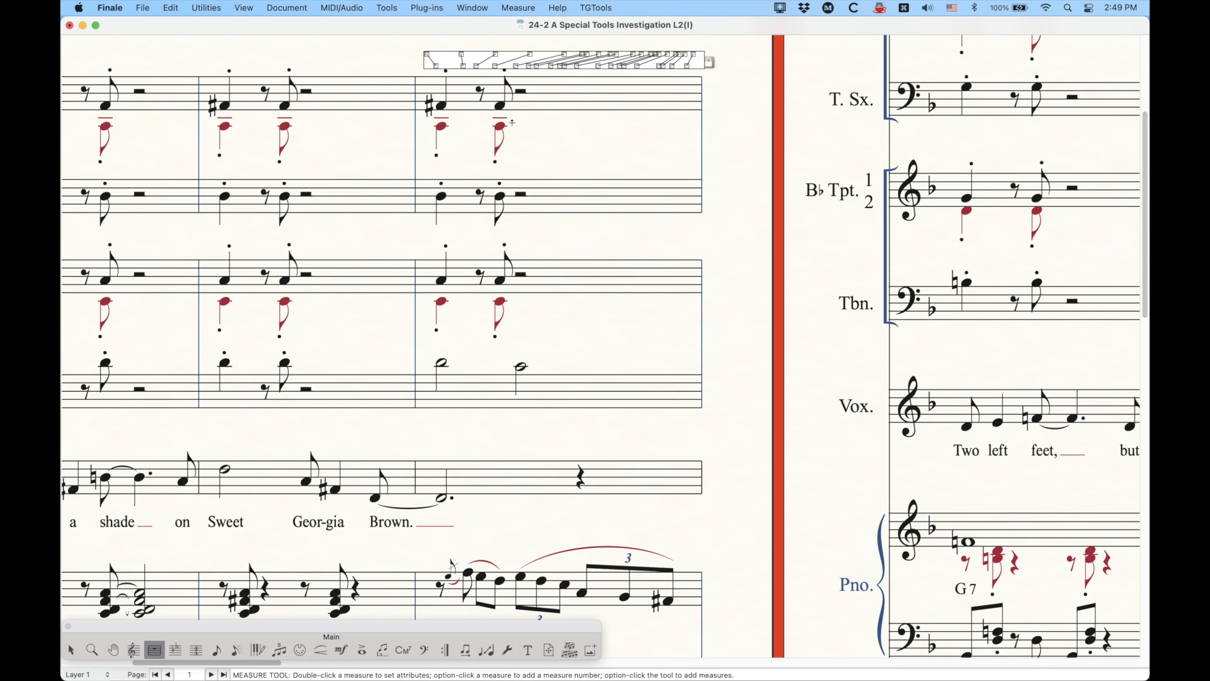
- Move the second beat position in the measure 4 beat chart left, then partly back right, and close the chart
click(435, 66)
click(463, 65)
drag(463, 65, 454, 65)
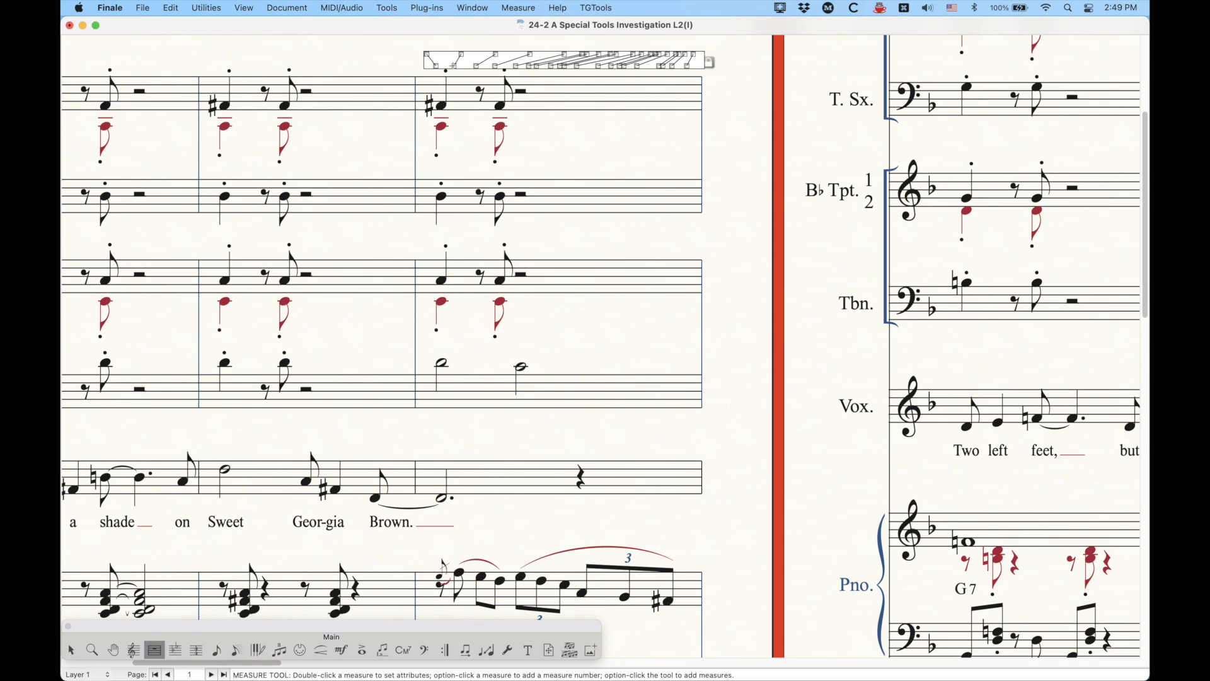
drag(454, 66, 459, 65)
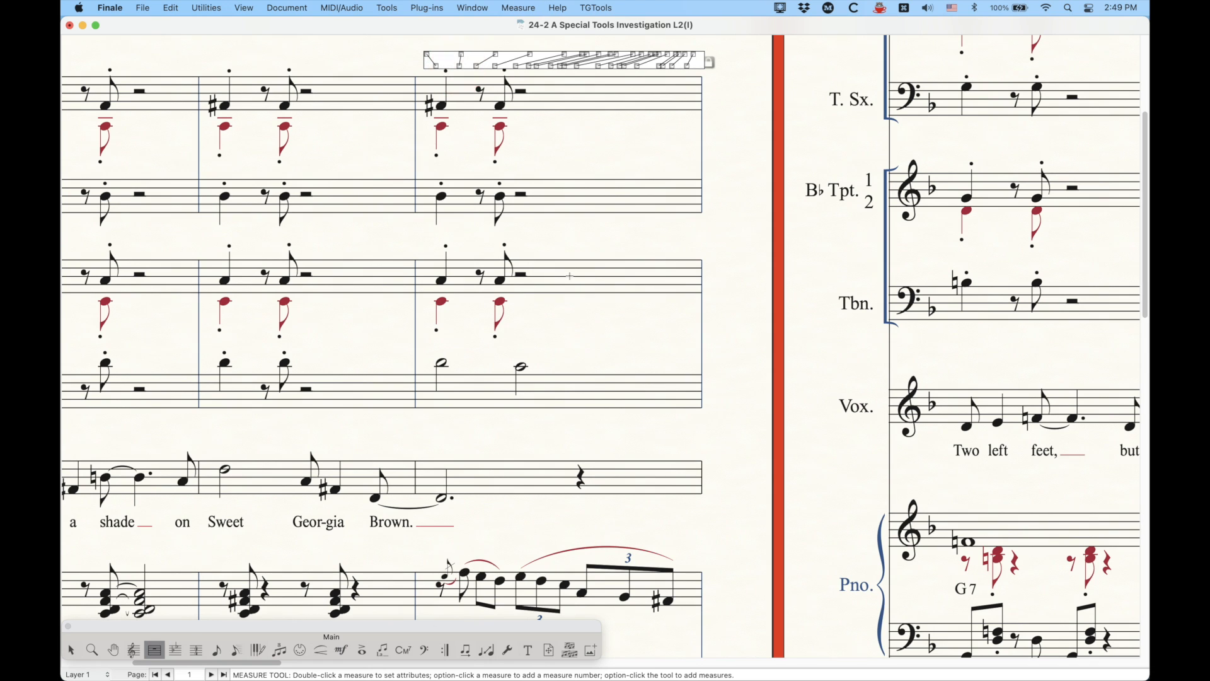
click(606, 150)
key(Escape)
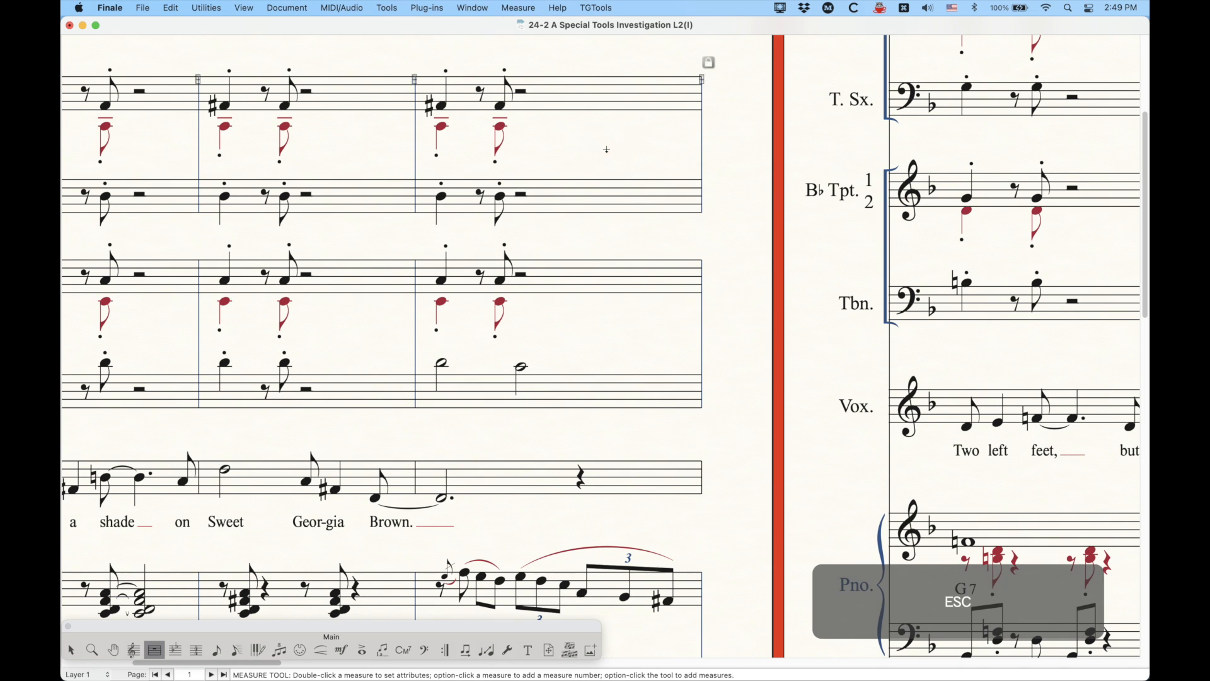
- Respace the music in measure 4 through all staves and clear the selection
click(596, 100)
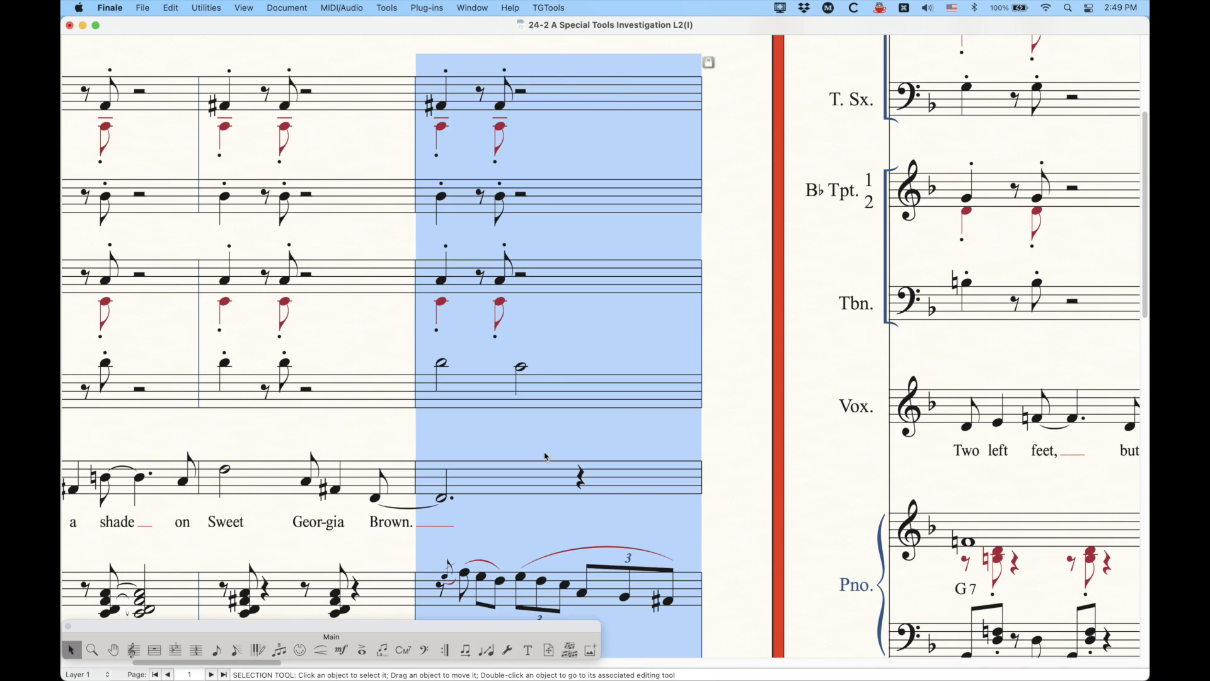
key(4)
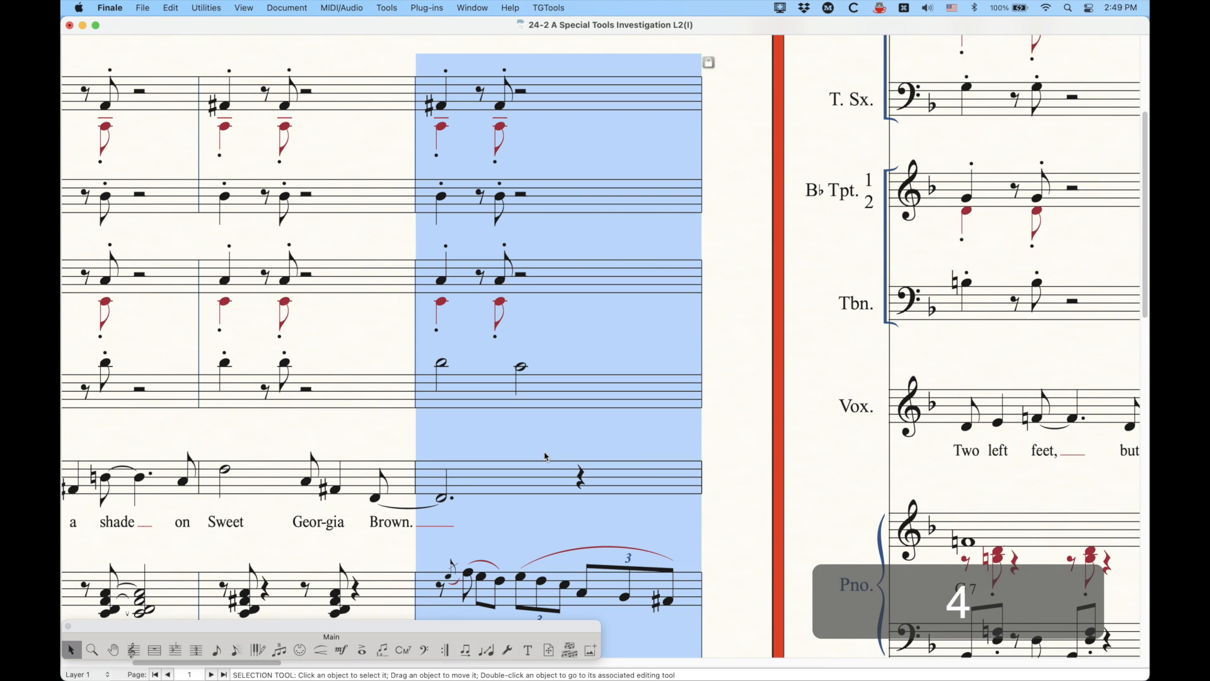
click(376, 60)
- Nudge the grace note in the piano's upper staff, measure 4, slightly right with the Note Position Tool
scroll(549, 426, down, 4)
scroll(548, 426, down, 3)
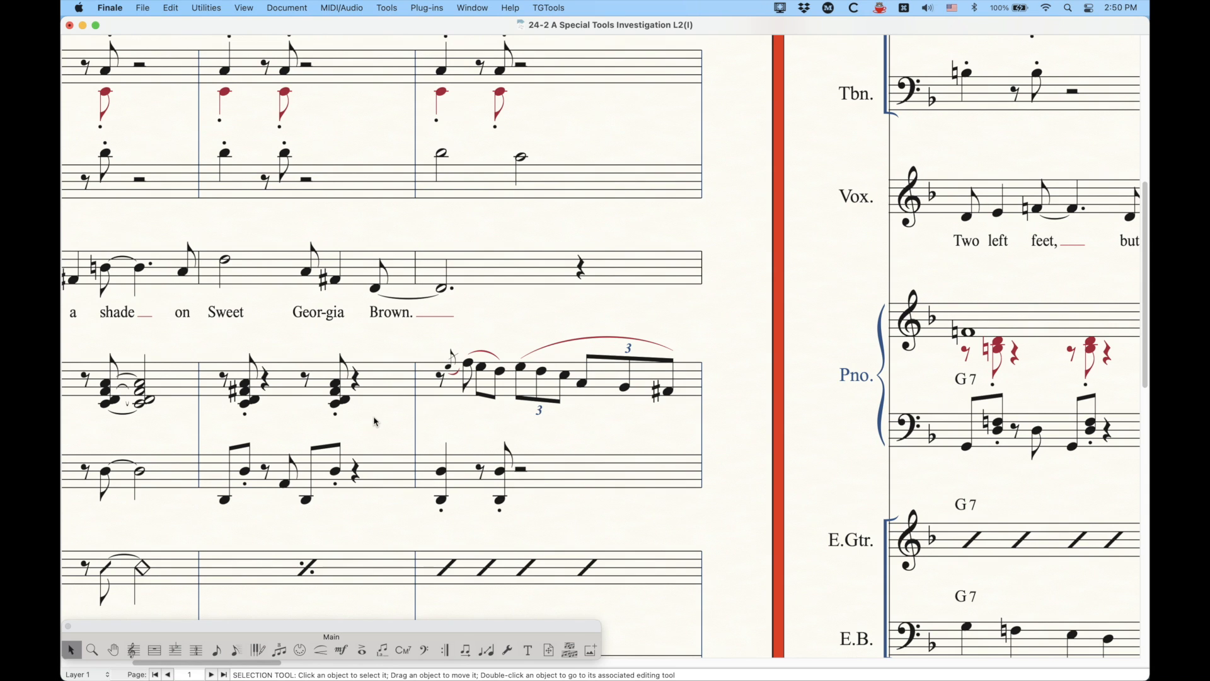
click(507, 649)
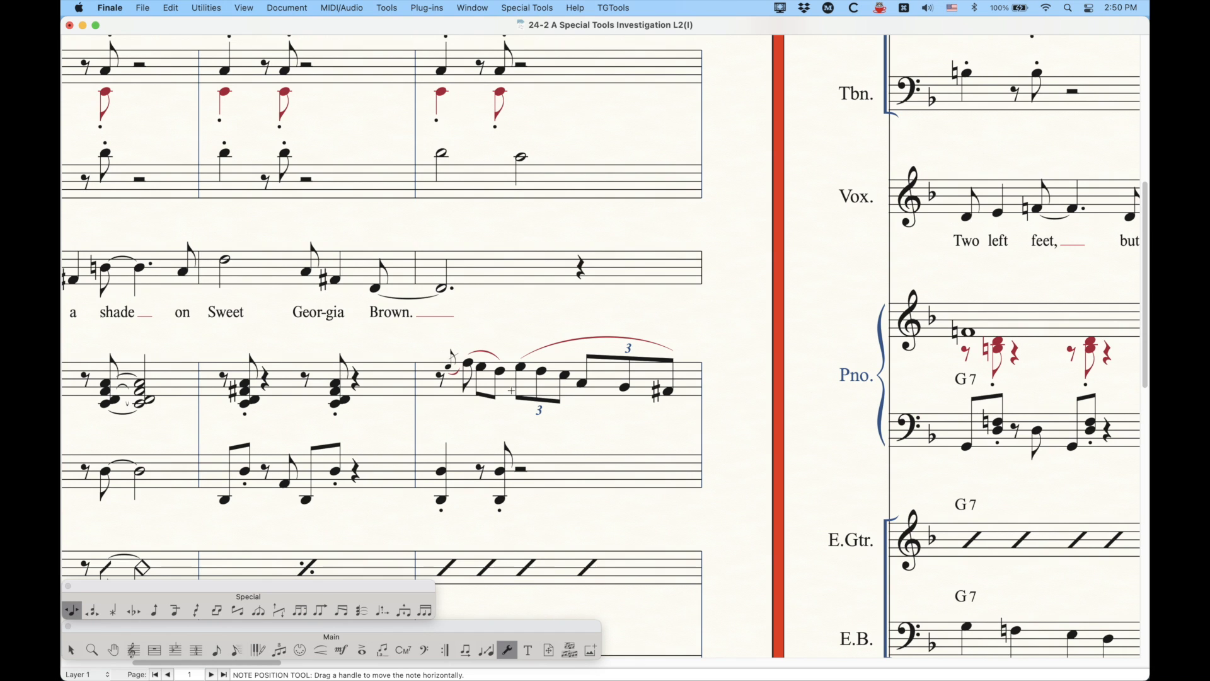
click(504, 395)
drag(448, 340, 452, 341)
drag(444, 340, 451, 341)
key(Escape)
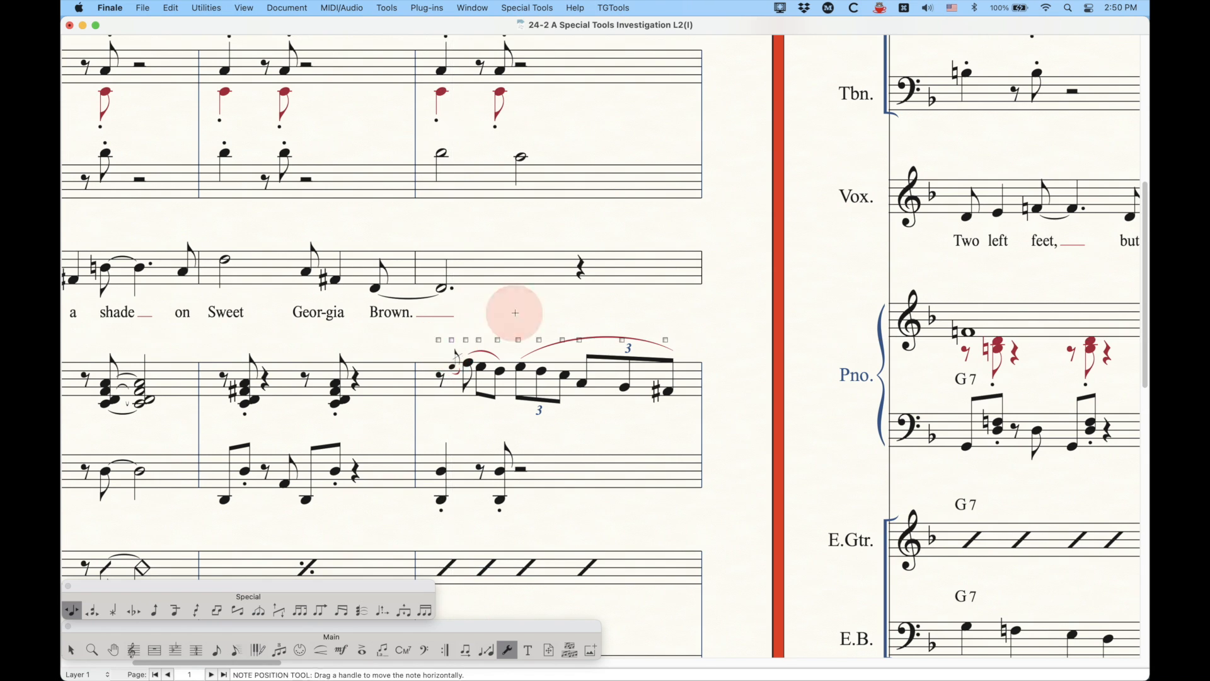
click(507, 649)
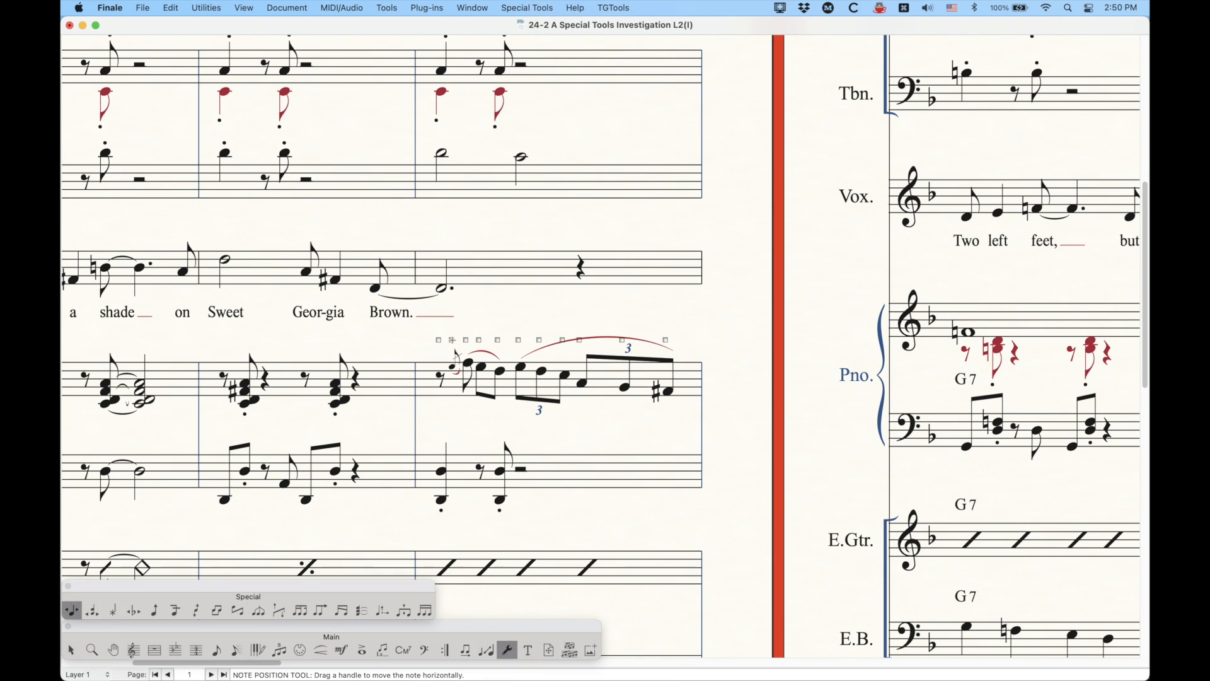
drag(451, 340, 452, 339)
- Return to the Selection Tool, select measure 4 in all staves and reapply music spacing
key(Escape)
triple_click(511, 391)
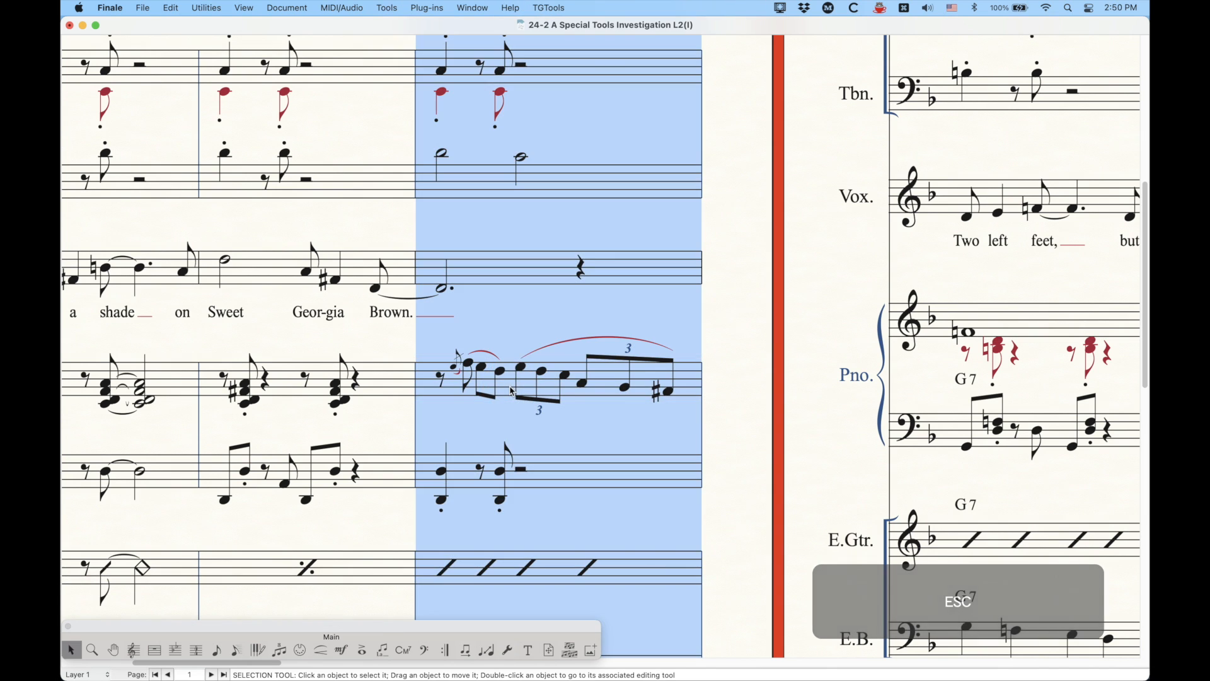
key(4)
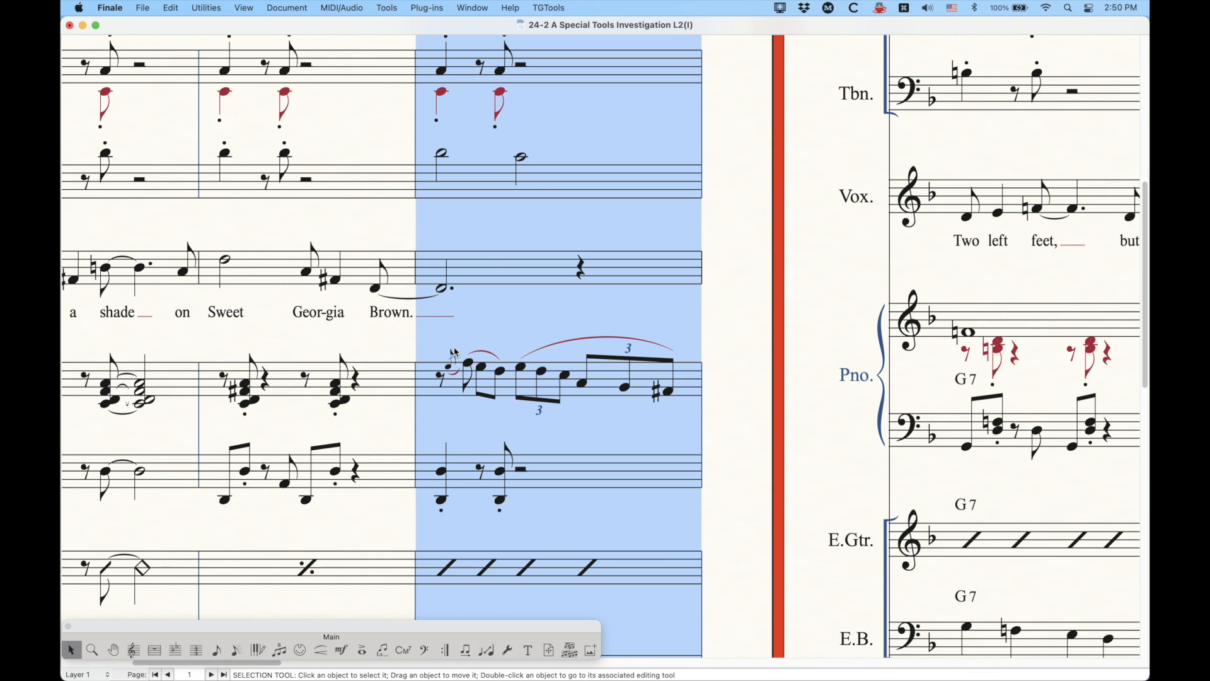
- Nudge the piano grace note in measure 4 right again with the Note Position Tool, to an entry offset of -0.0625
click(507, 649)
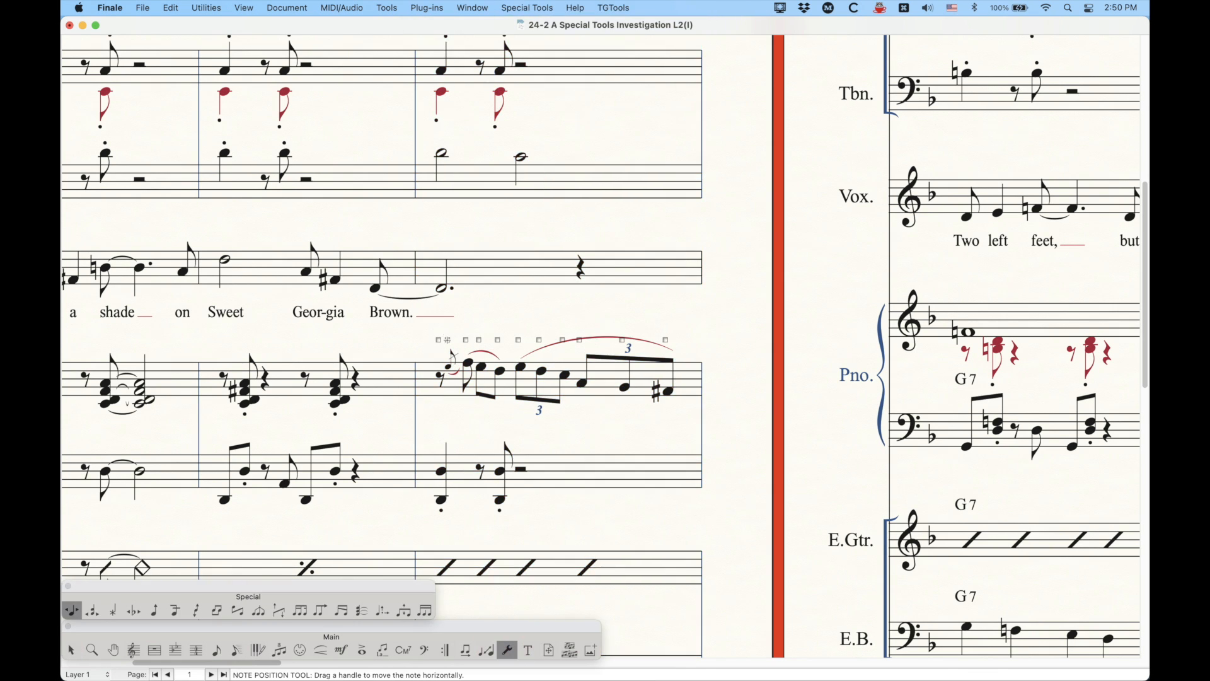
drag(448, 339, 451, 340)
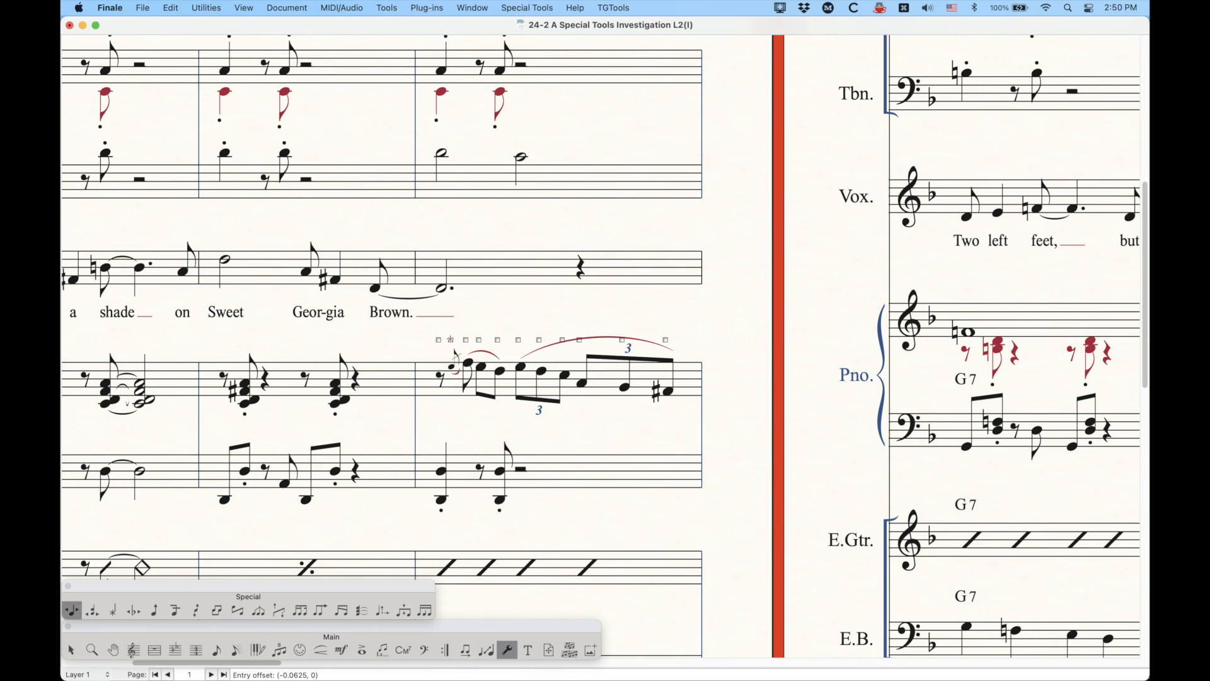
key(Escape)
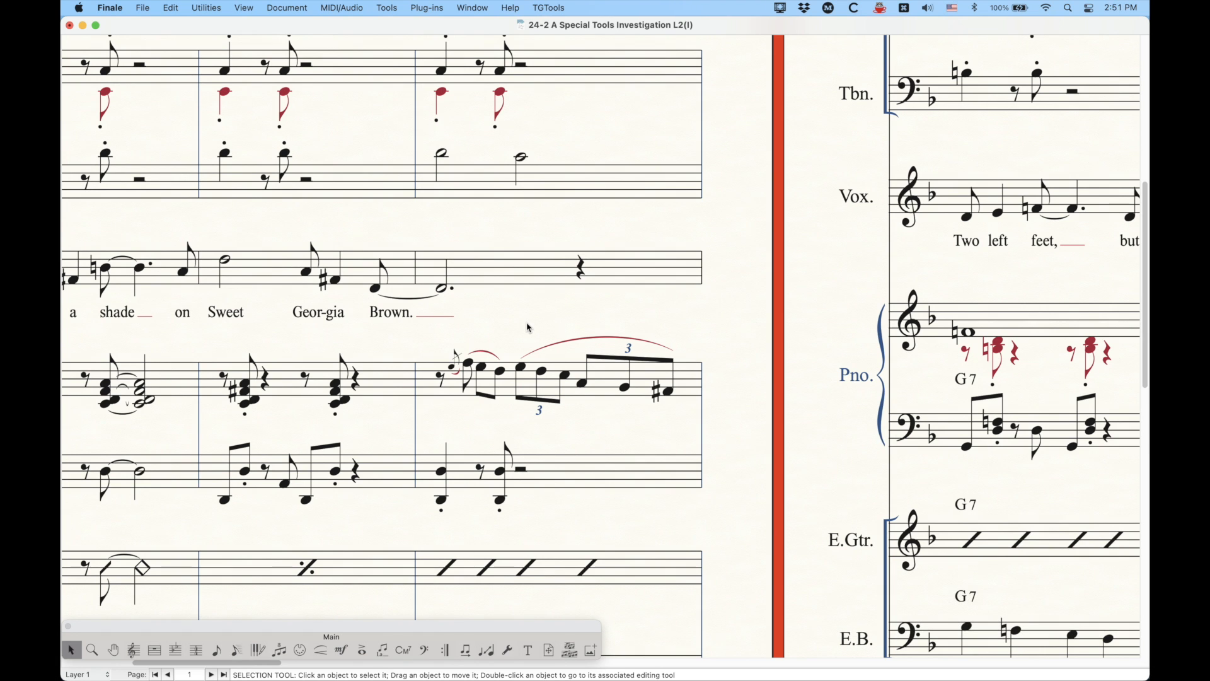
- Shift the top notehead of the piano's first chord in measure 2 right by 0.09375 with the Notehead Position Tool and undo it
scroll(376, 396, left, 10)
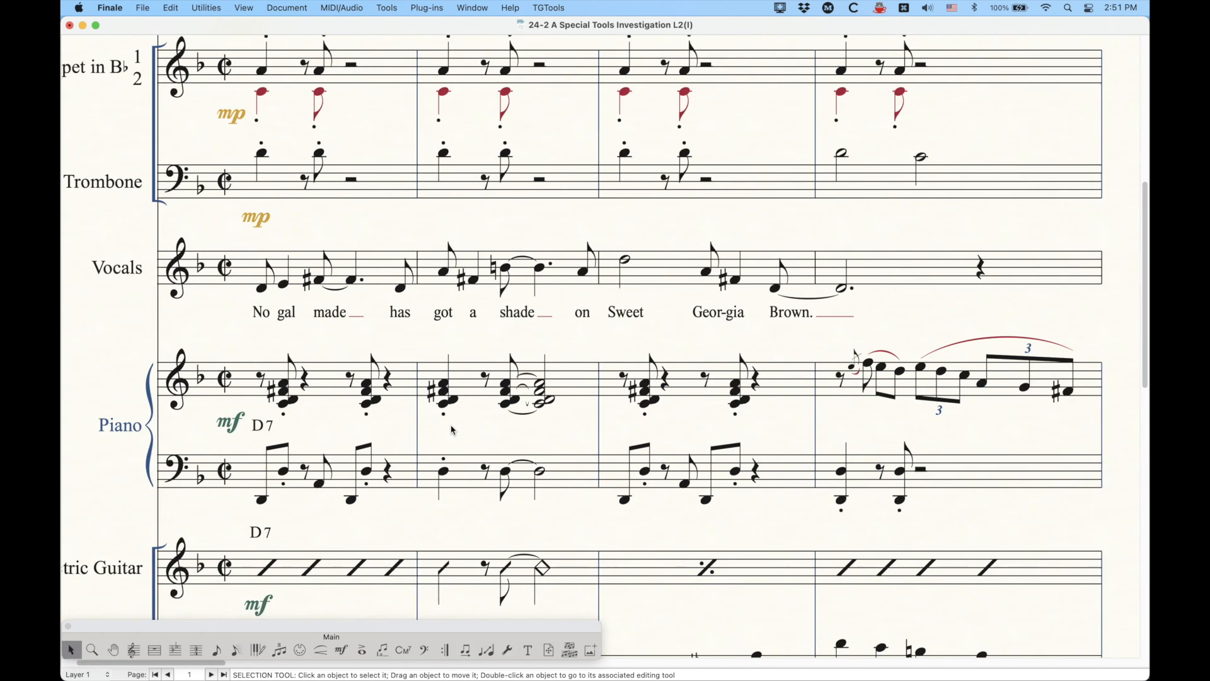
scroll(452, 431, right, 3)
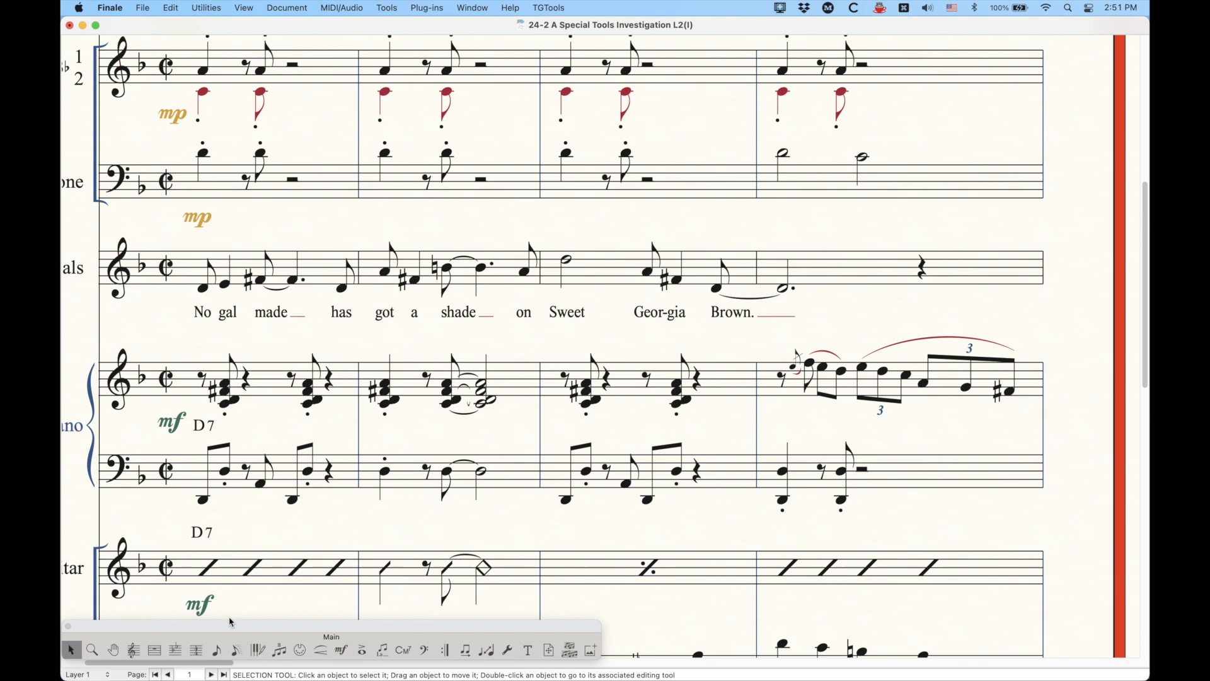
click(506, 650)
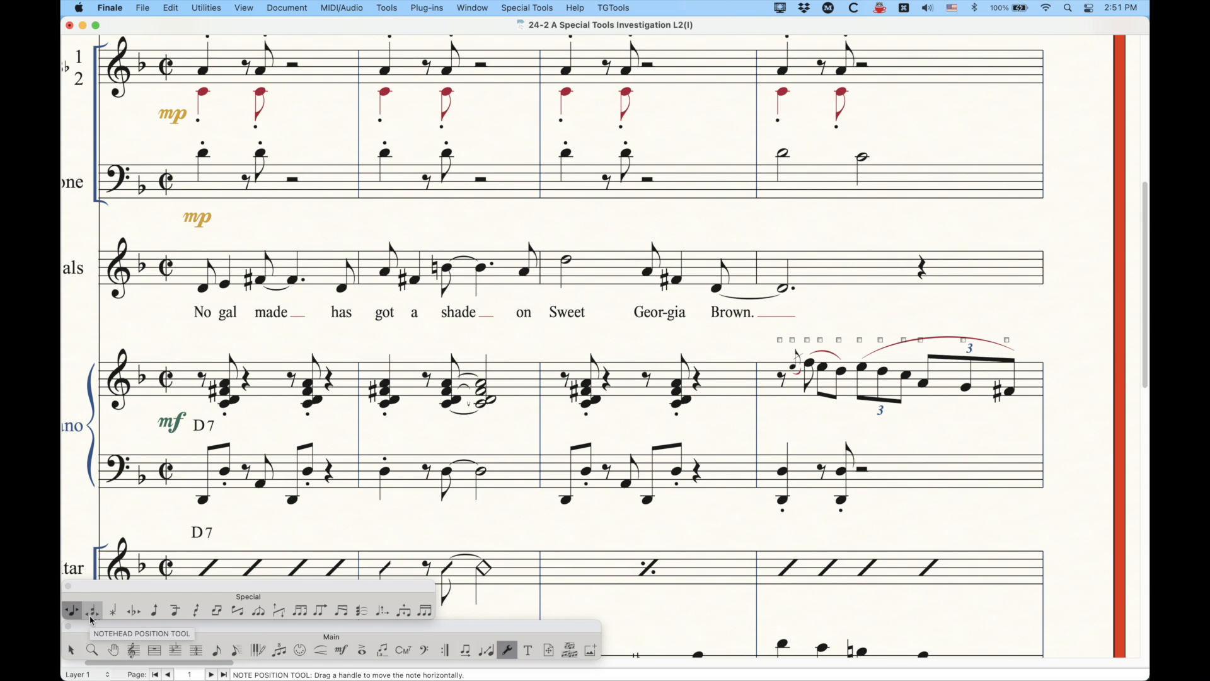
click(91, 615)
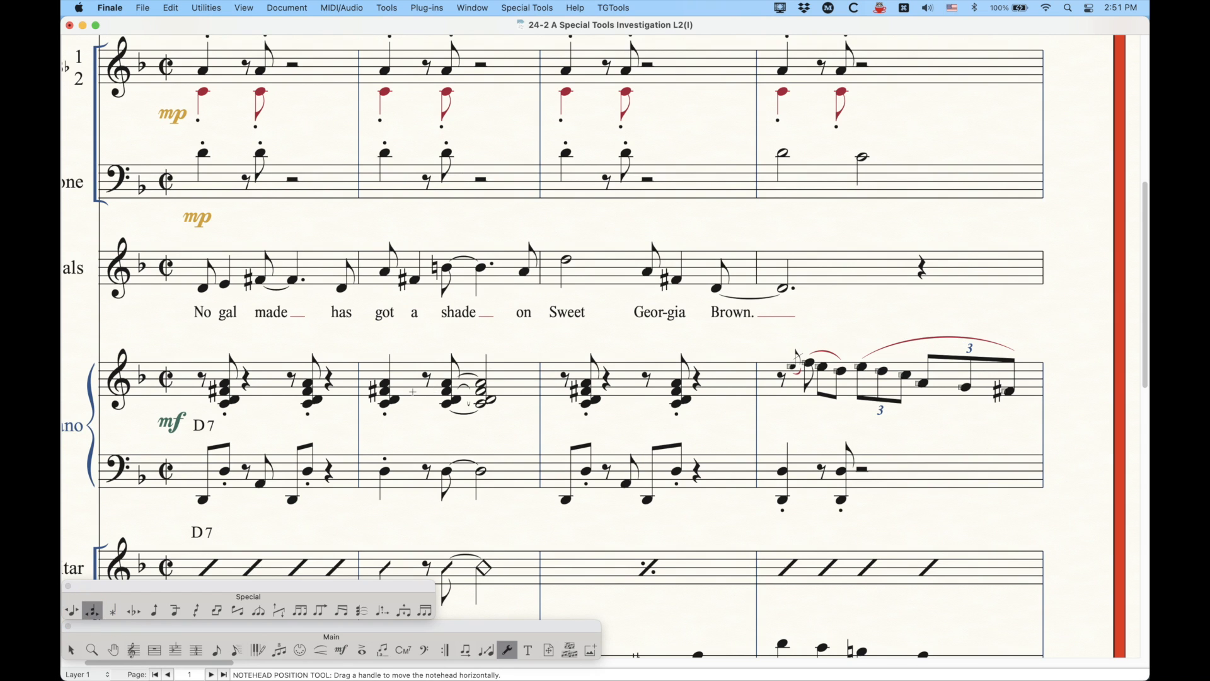
drag(381, 385, 388, 384)
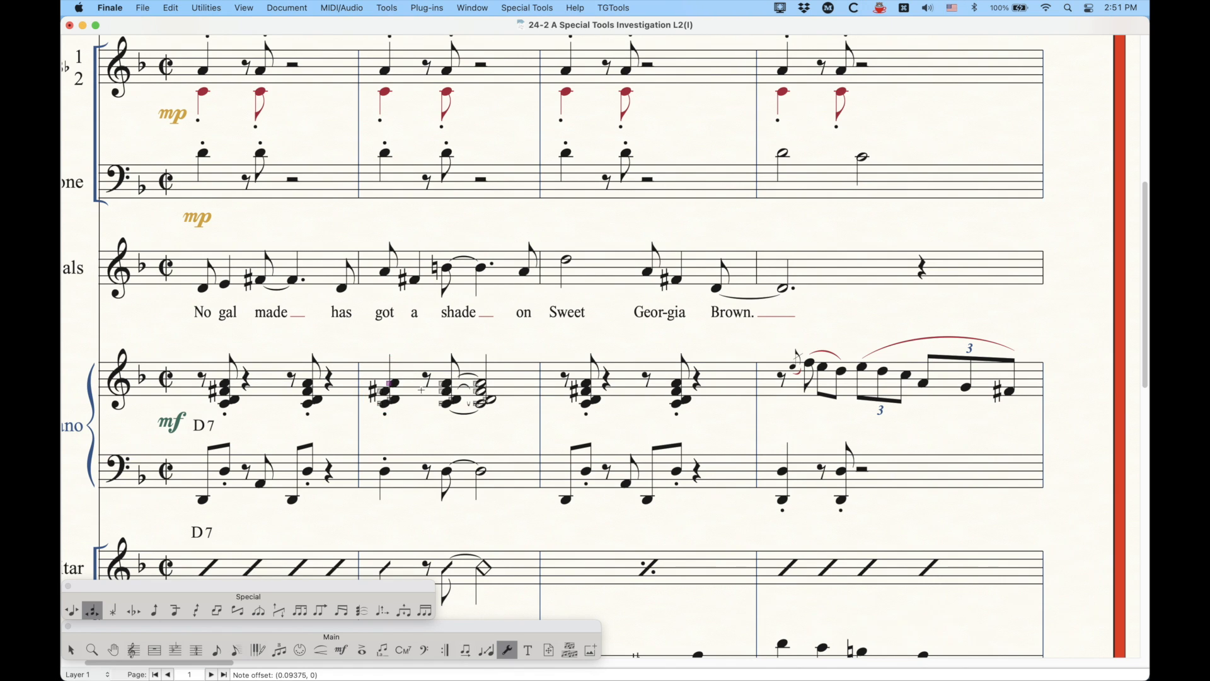
key(super+z)
- Show the Note Position Tool handles for measure 2 in the piano's upper staff and in the Alto Sax staff
click(71, 609)
click(403, 489)
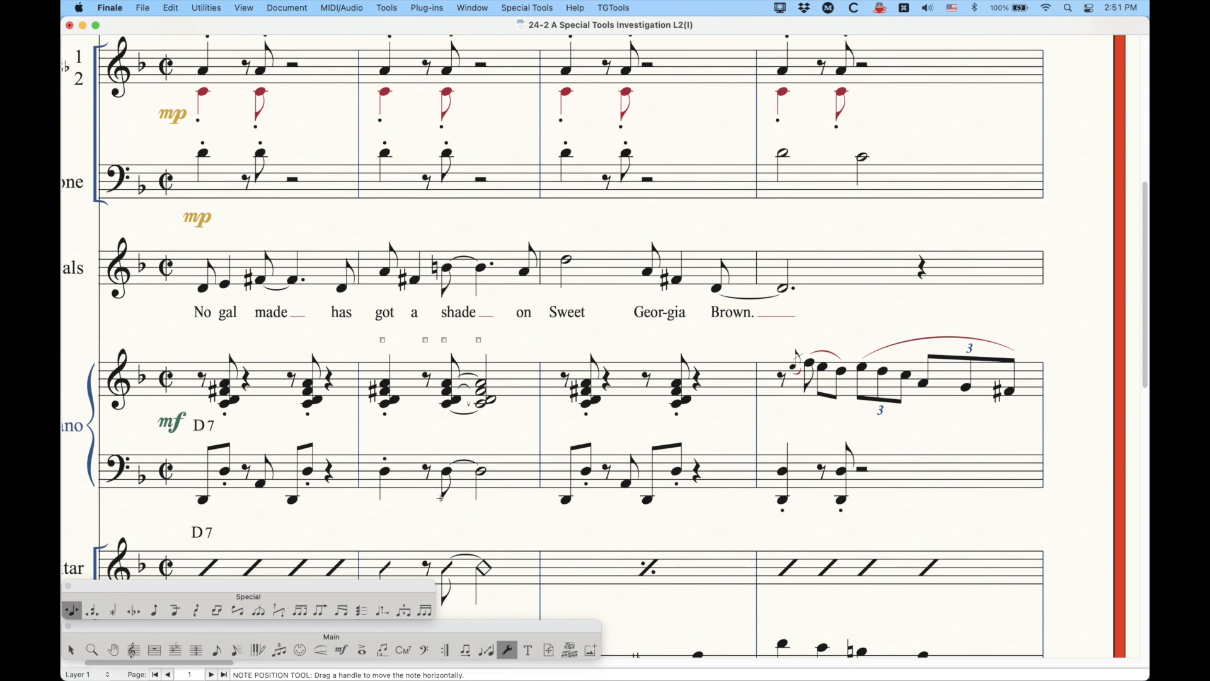
click(70, 650)
scroll(493, 426, up, 10)
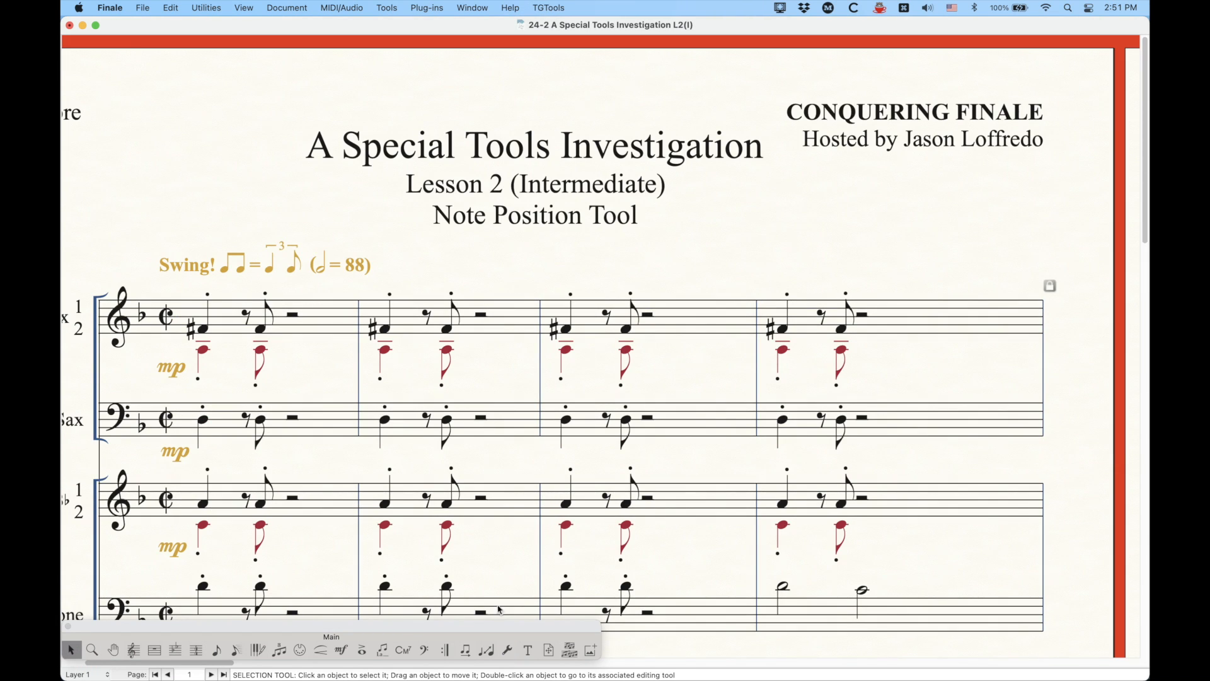
click(507, 649)
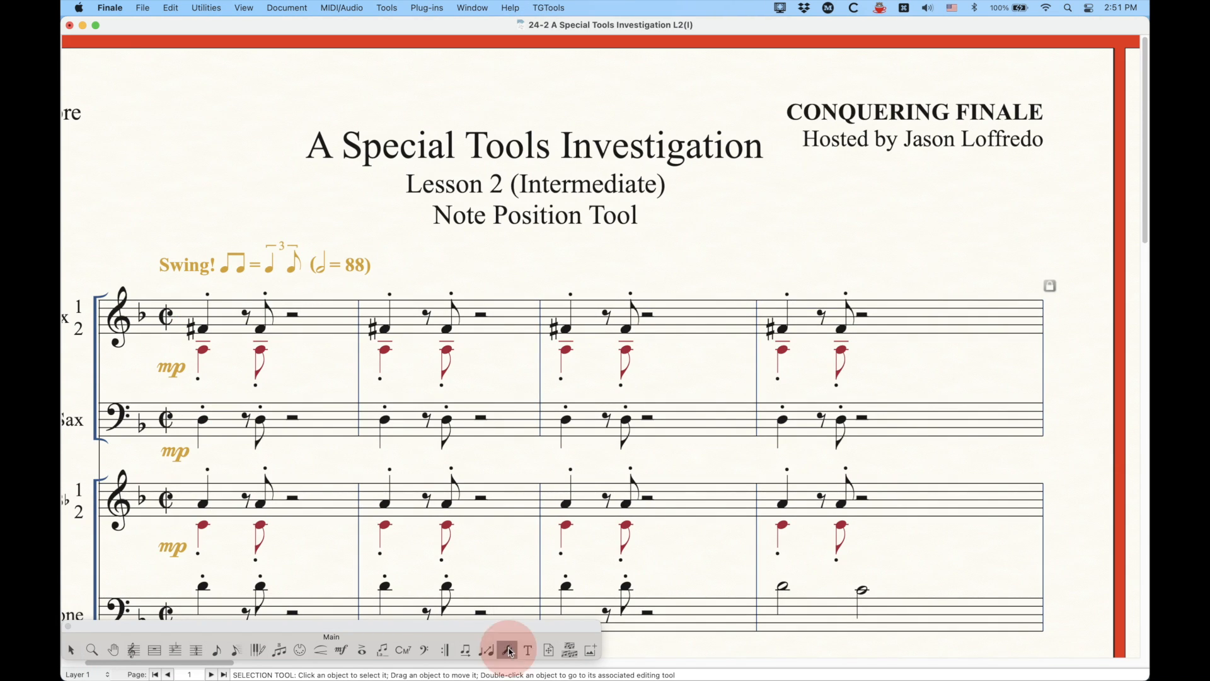
click(496, 314)
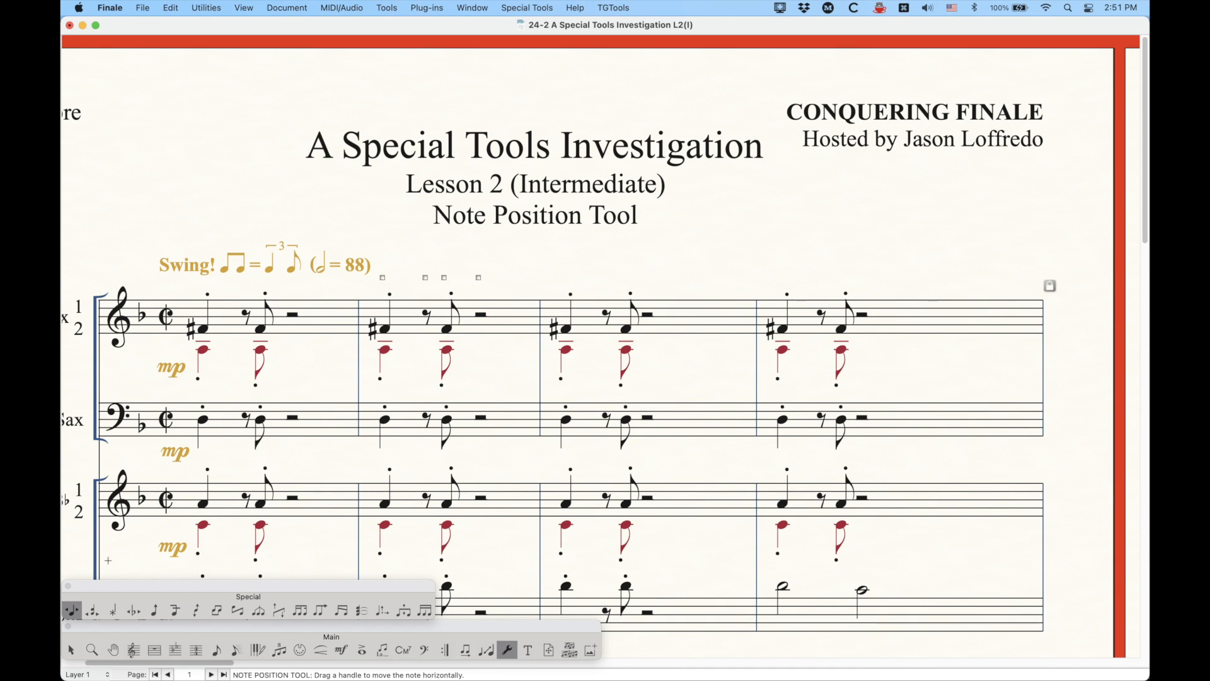
- Select measures 1 to 4 of the Alto Sax staff with the Selection Tool and open the JW Change plug-in
click(71, 646)
click(245, 319)
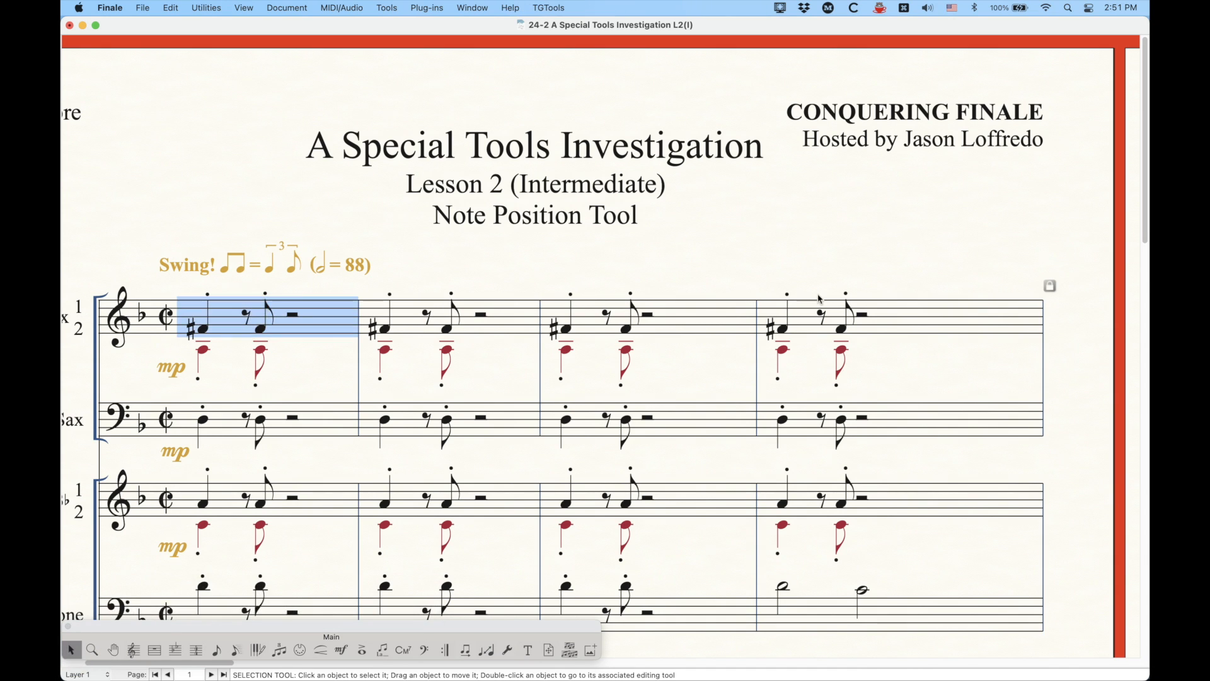
shift+click(914, 315)
click(206, 8)
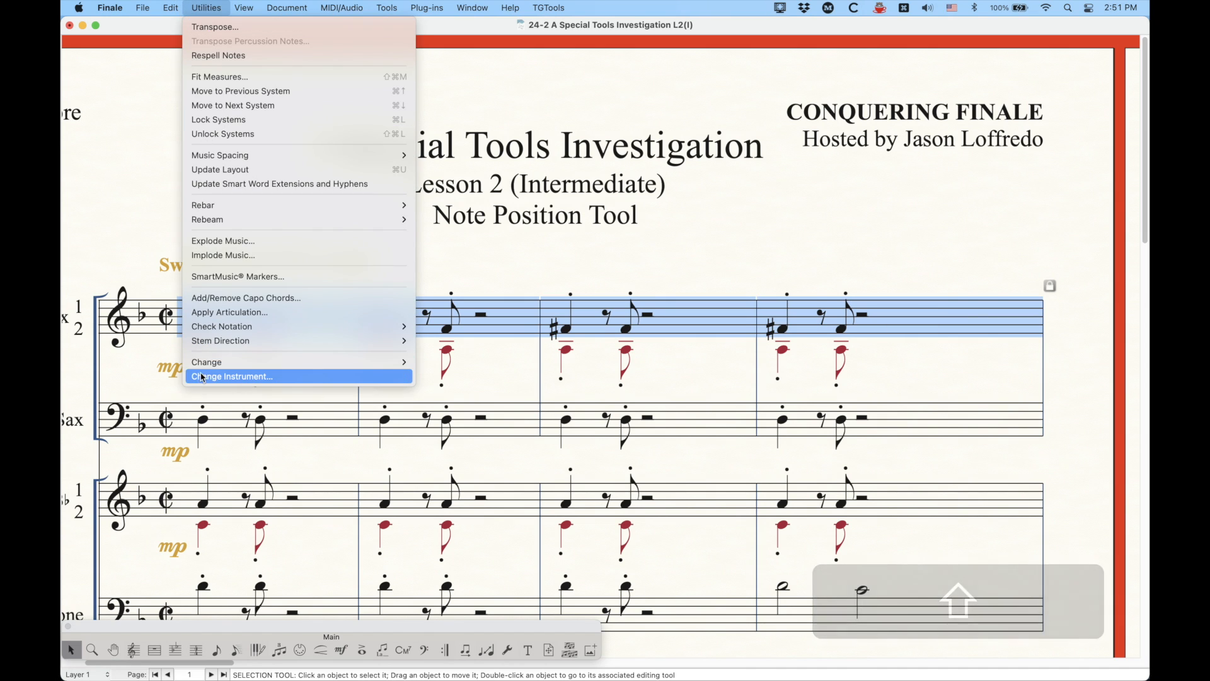
mouse_move(206, 369)
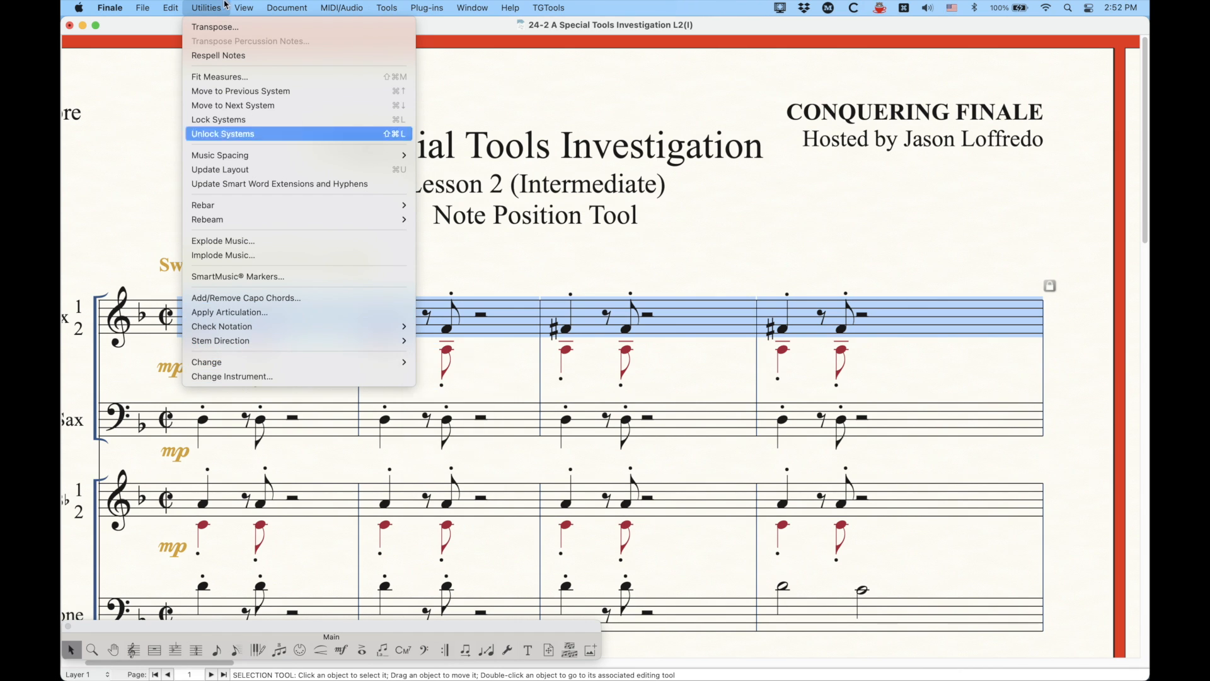
click(204, 5)
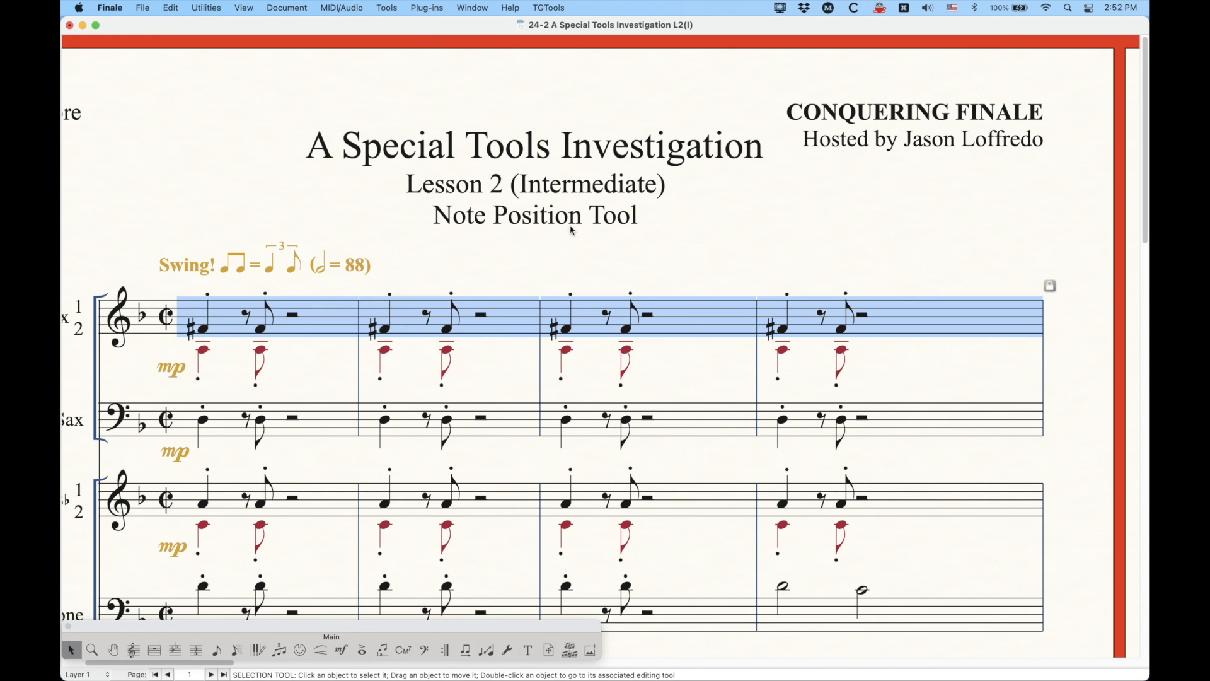
click(429, 6)
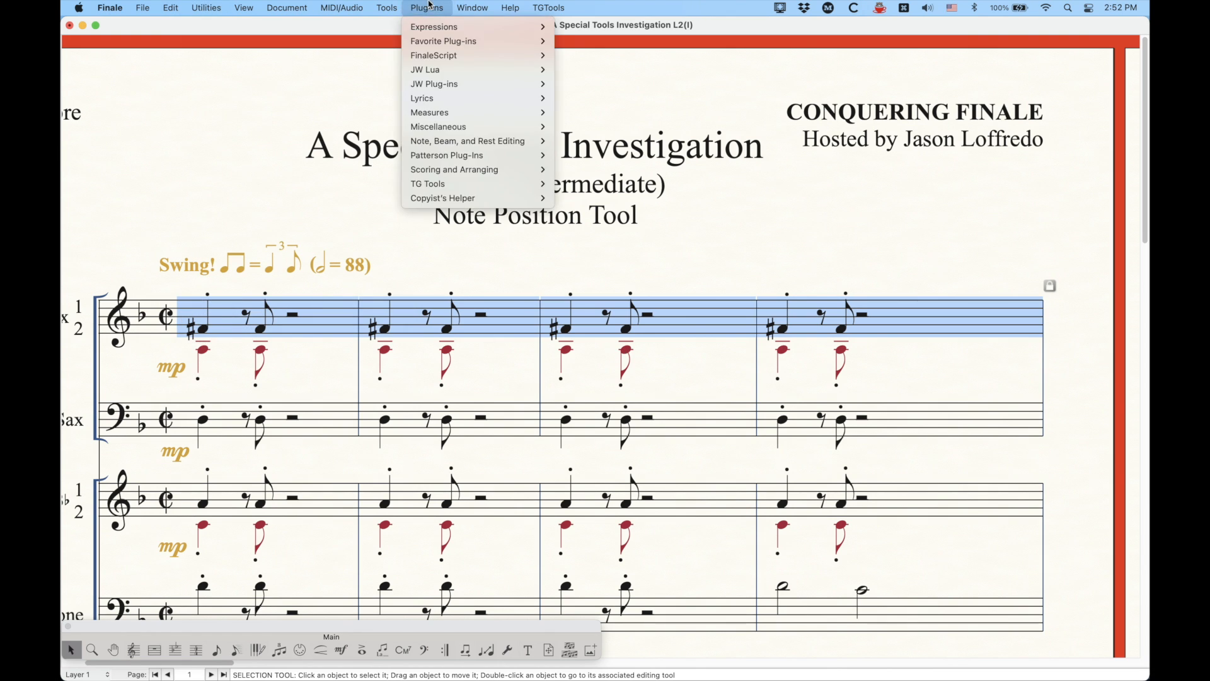
mouse_move(447, 87)
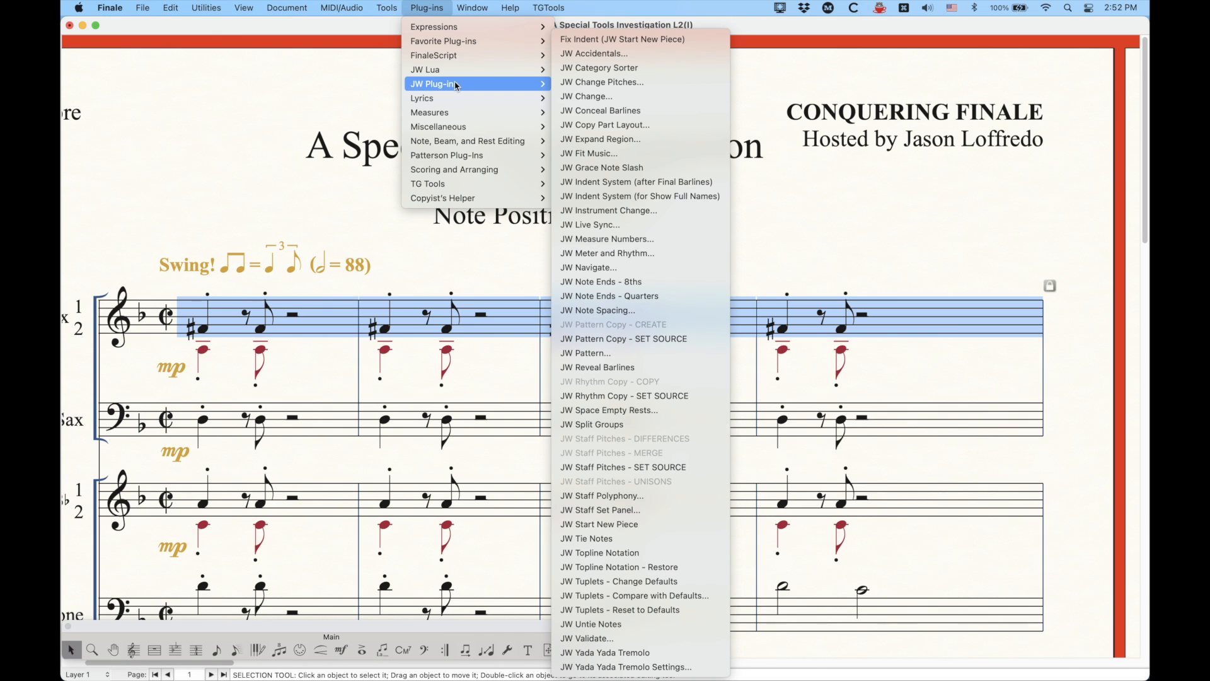
click(589, 96)
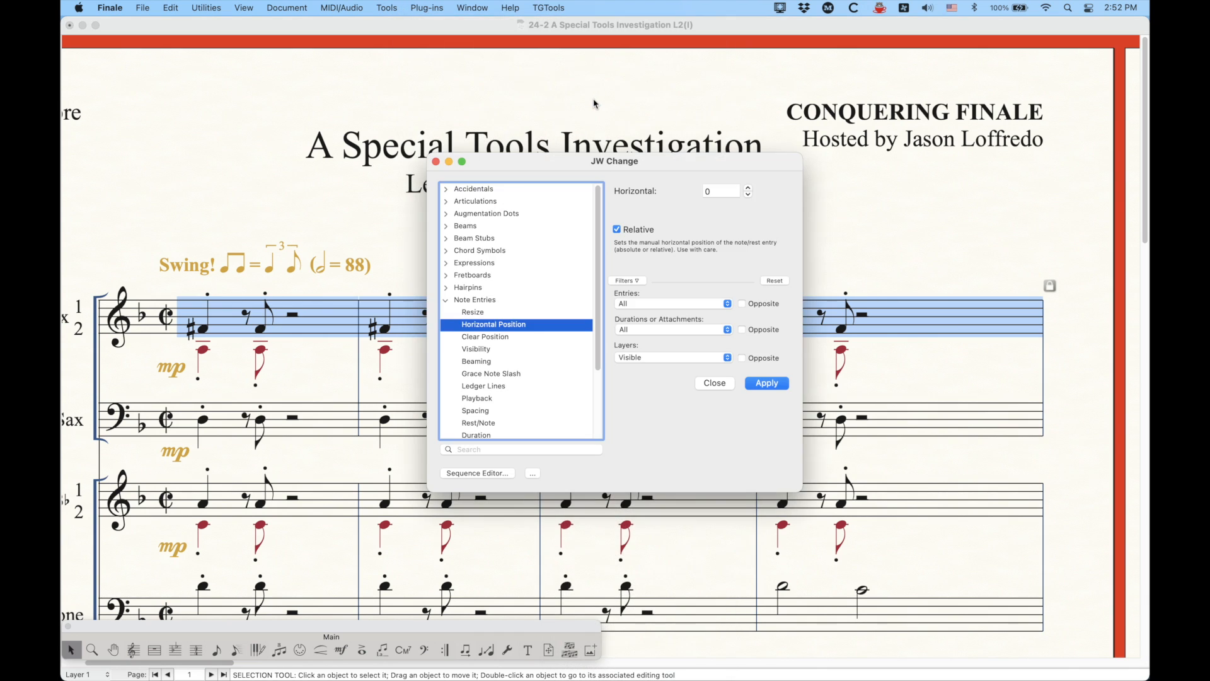
- Apply a relative horizontal position of .1 to the selected note entries in JW Change, and clear their manual positioning with Clear Position
click(469, 302)
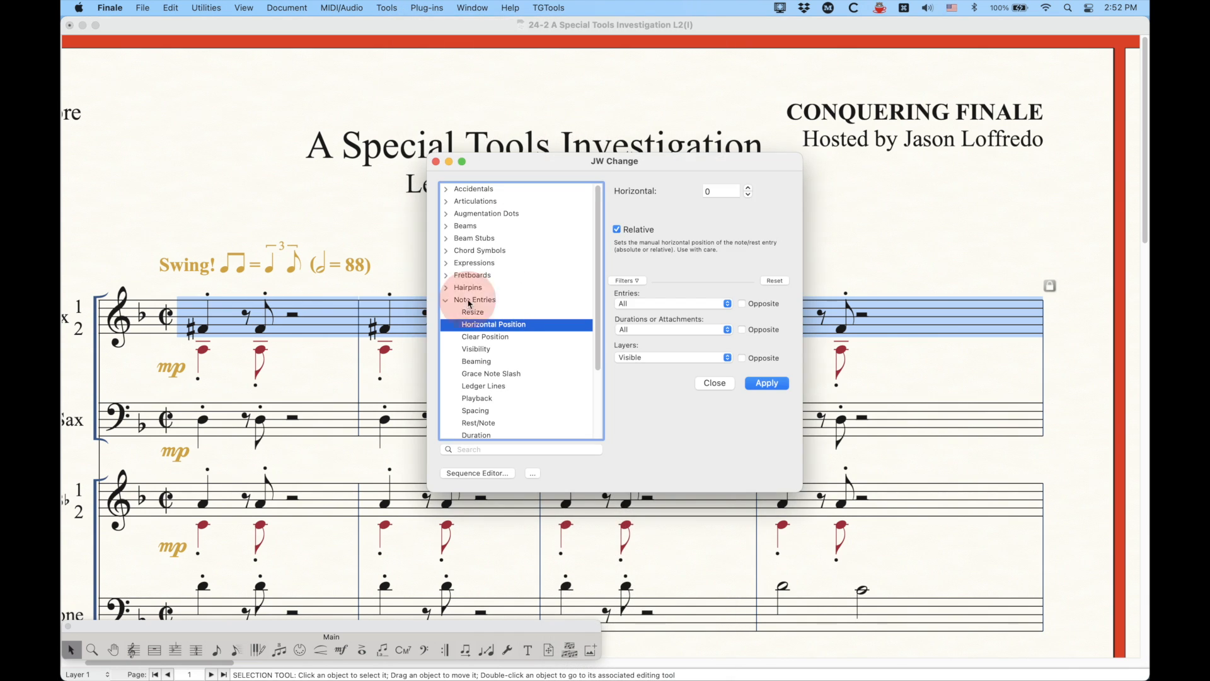
click(515, 327)
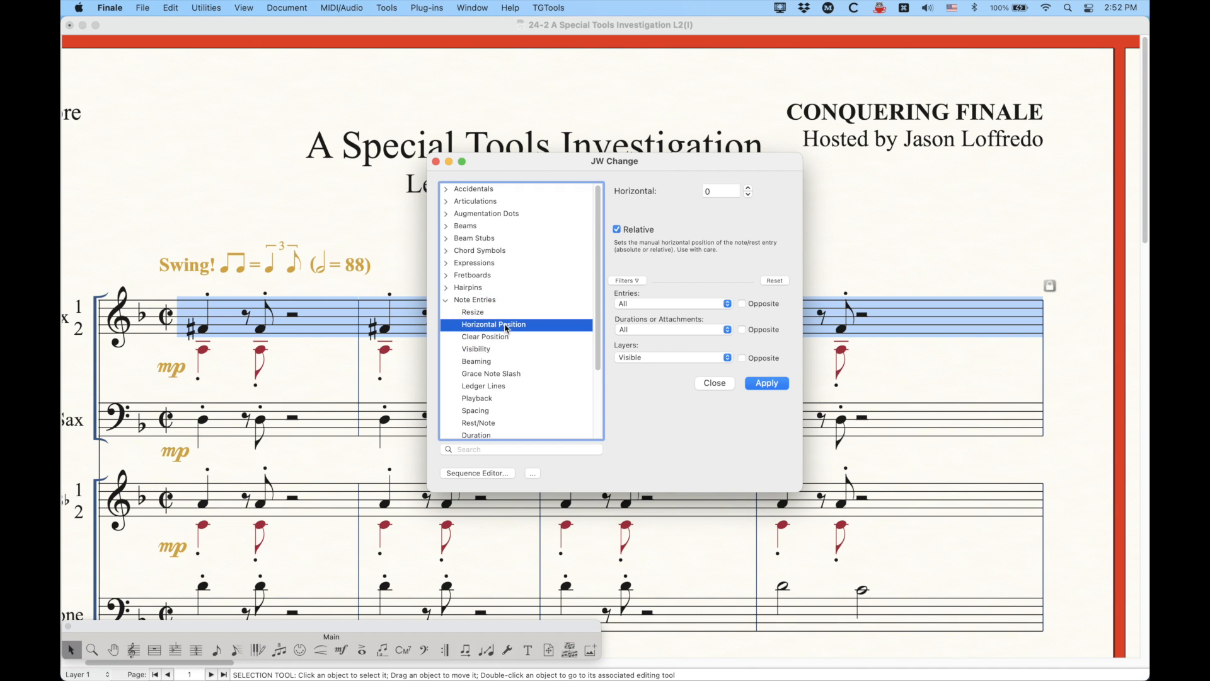
click(727, 192)
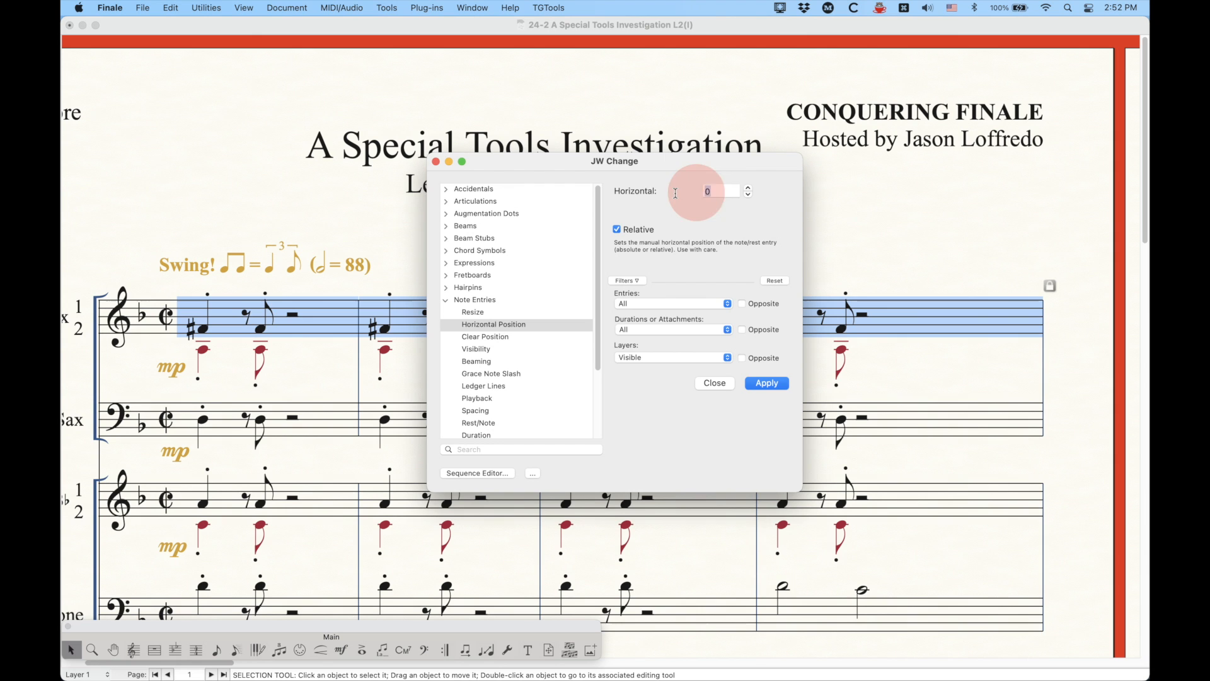
text(.1)
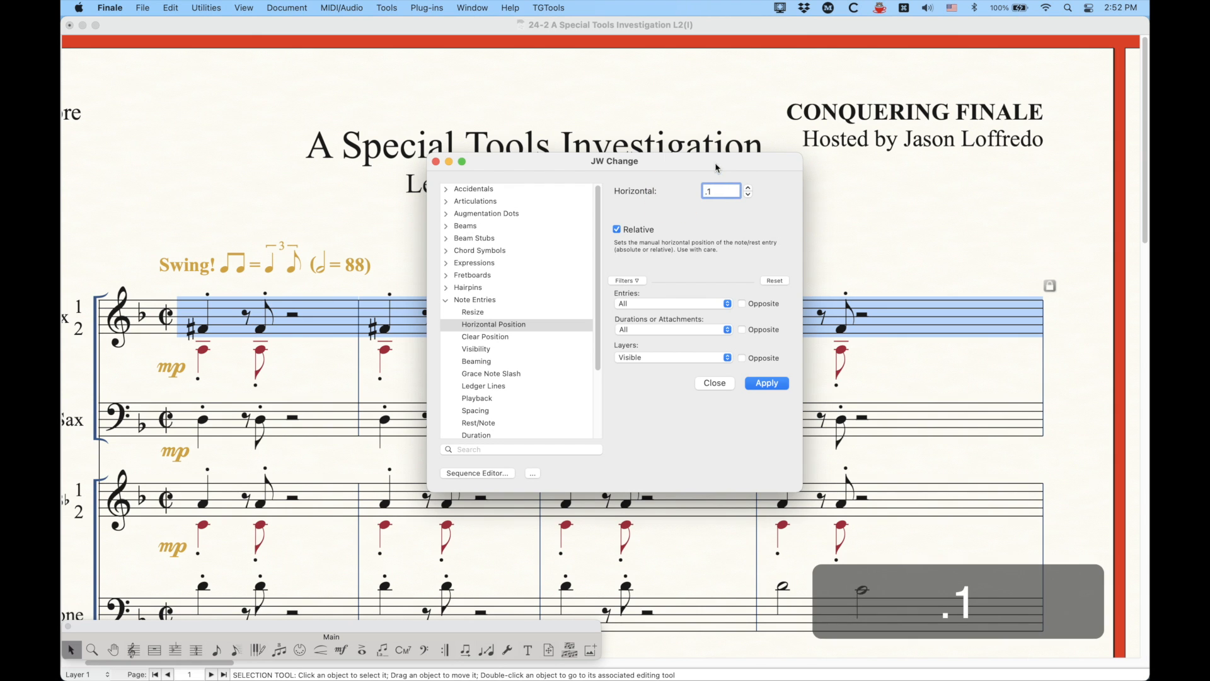
drag(716, 168, 818, 167)
click(868, 380)
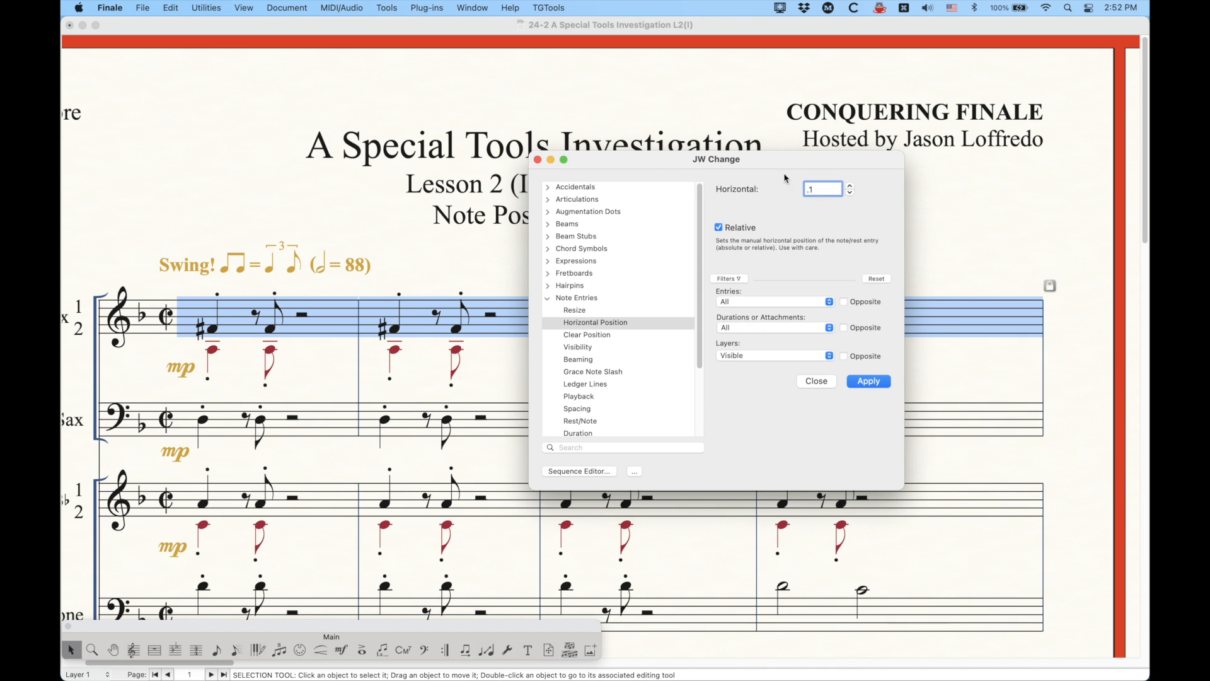
click(584, 339)
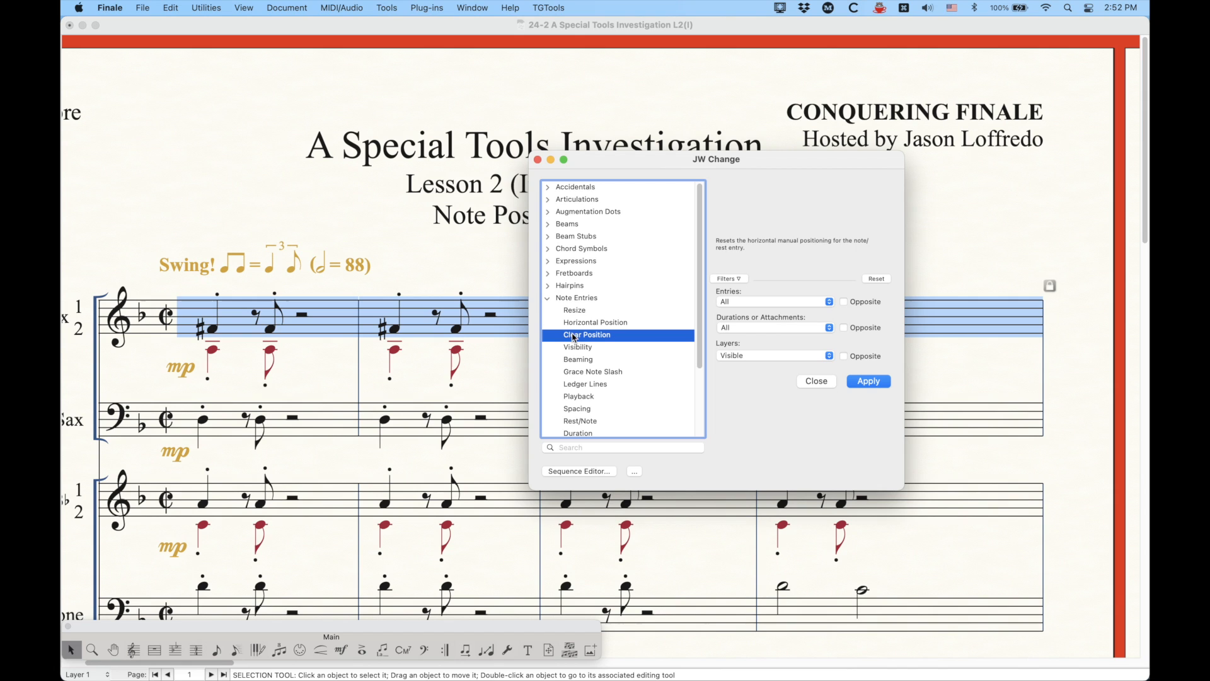
click(867, 382)
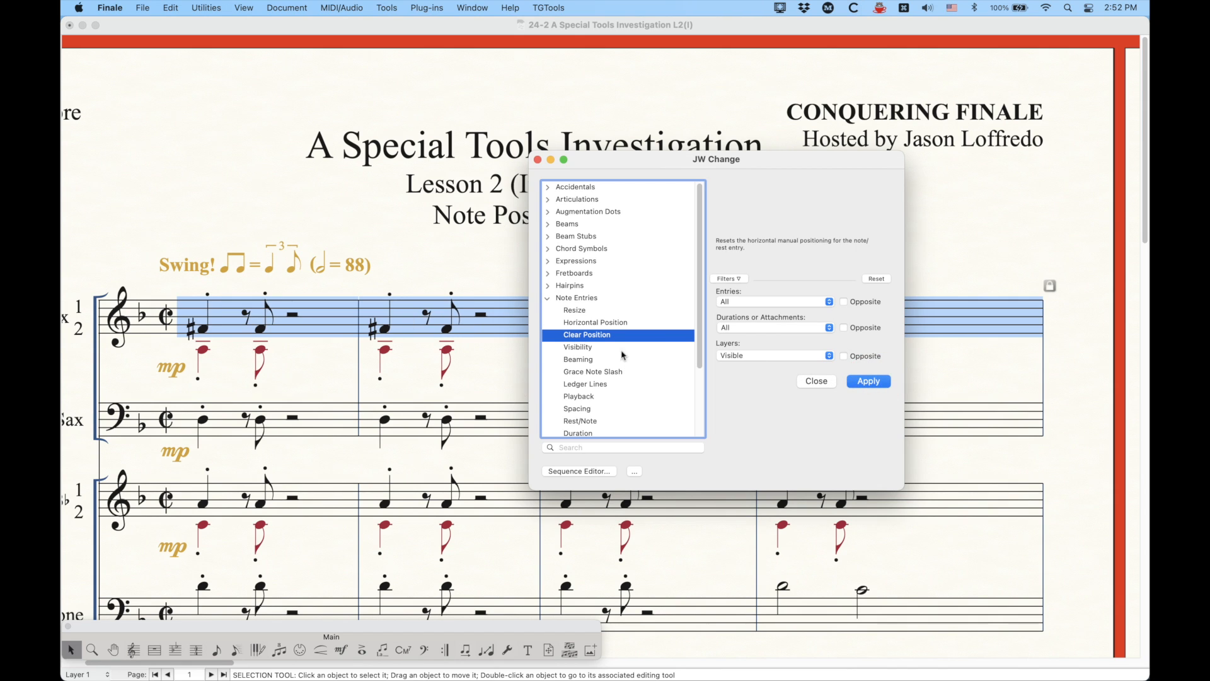
- Go back to the Horizontal Position change for note entries and filter its entries to Grace Note, looking over the other entry filters
click(579, 322)
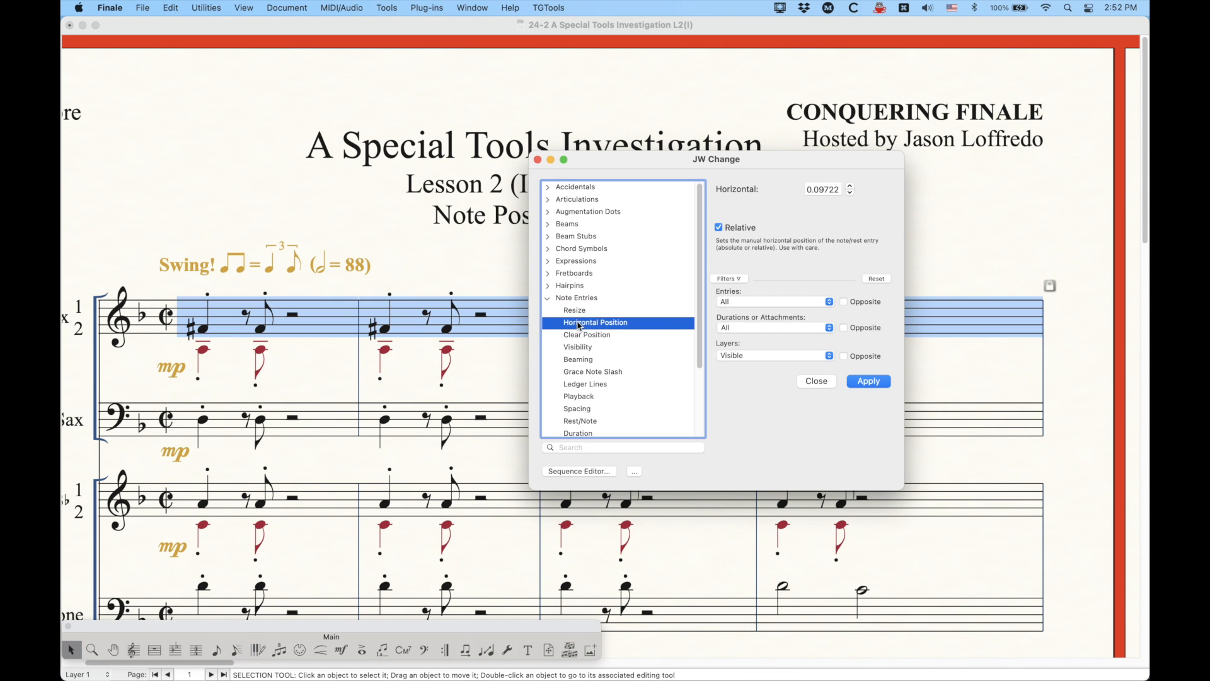
drag(719, 162, 723, 142)
click(750, 285)
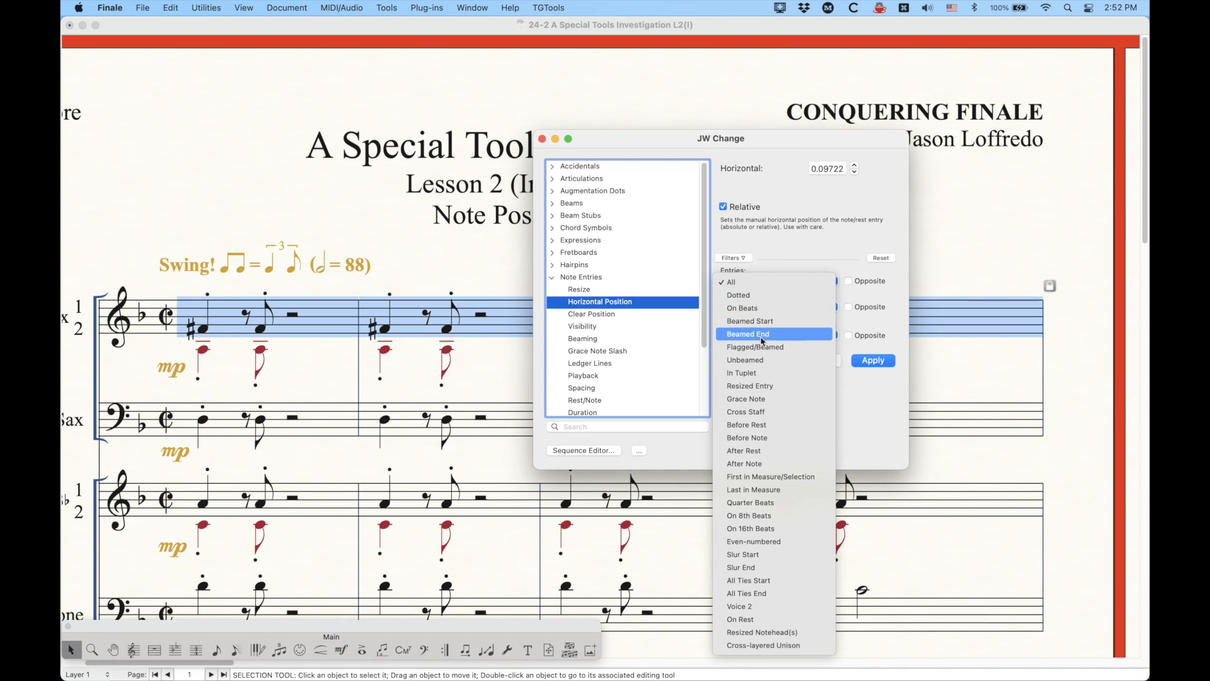
click(757, 400)
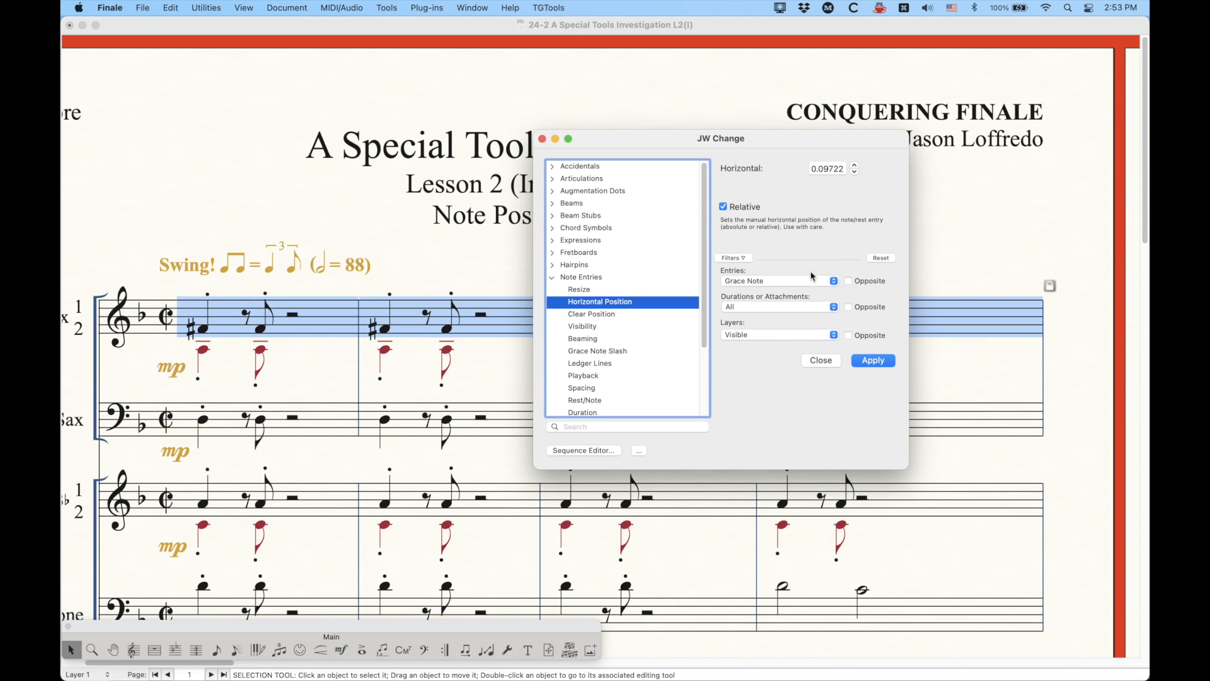
click(771, 283)
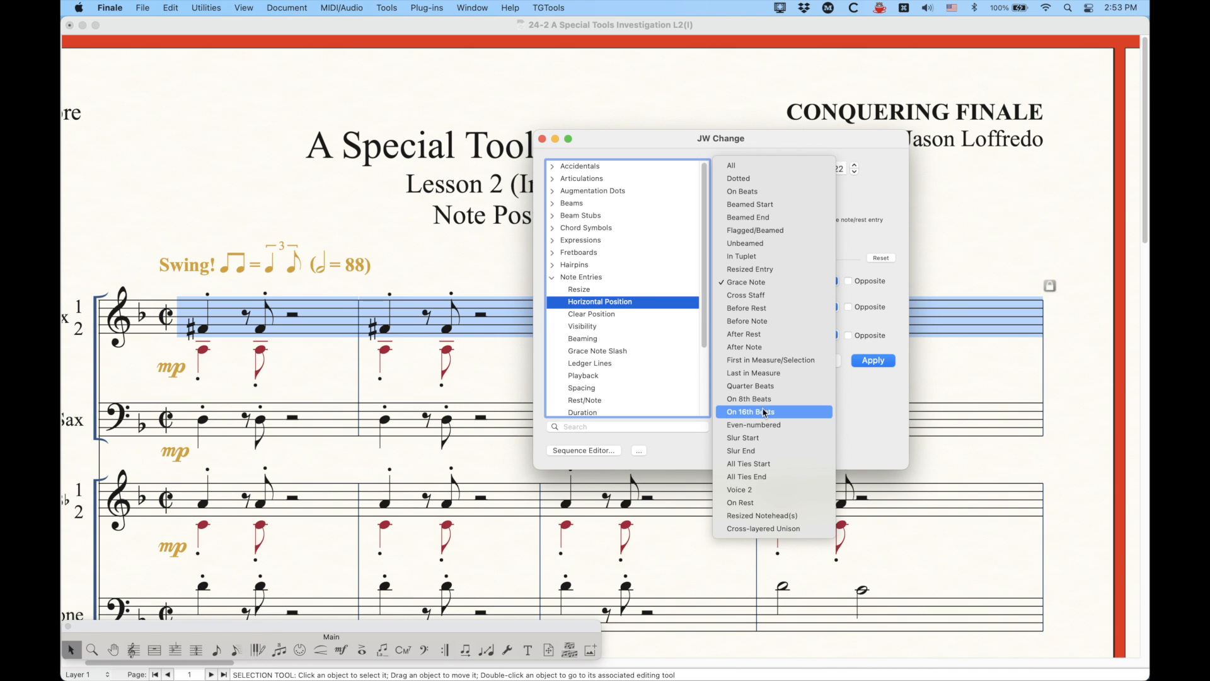
click(868, 175)
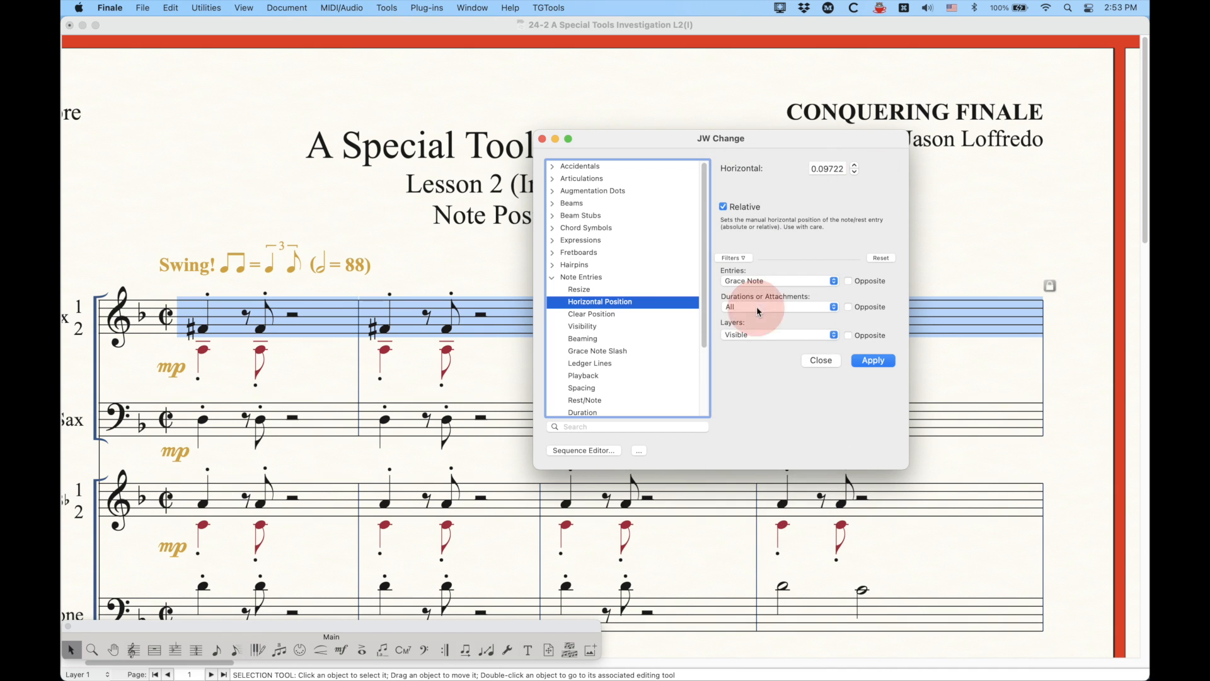
- Examine the available duration, attachment and layer filters for the Horizontal Position change
click(756, 306)
click(806, 242)
click(764, 307)
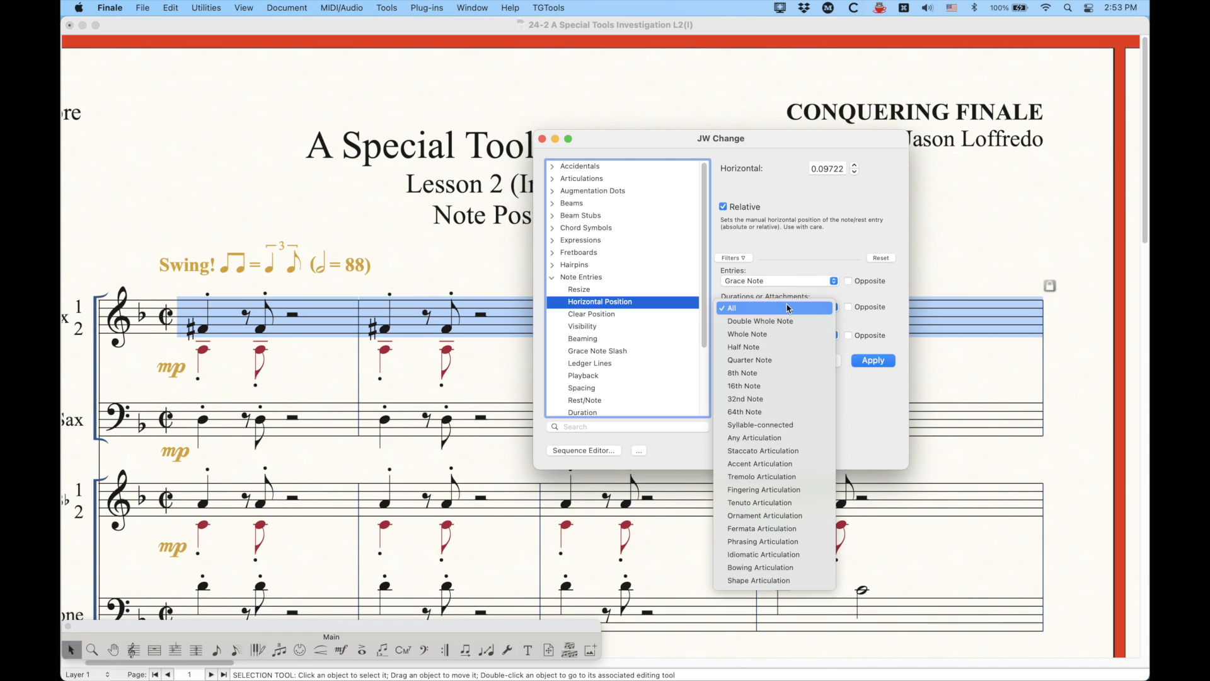
click(765, 308)
click(768, 338)
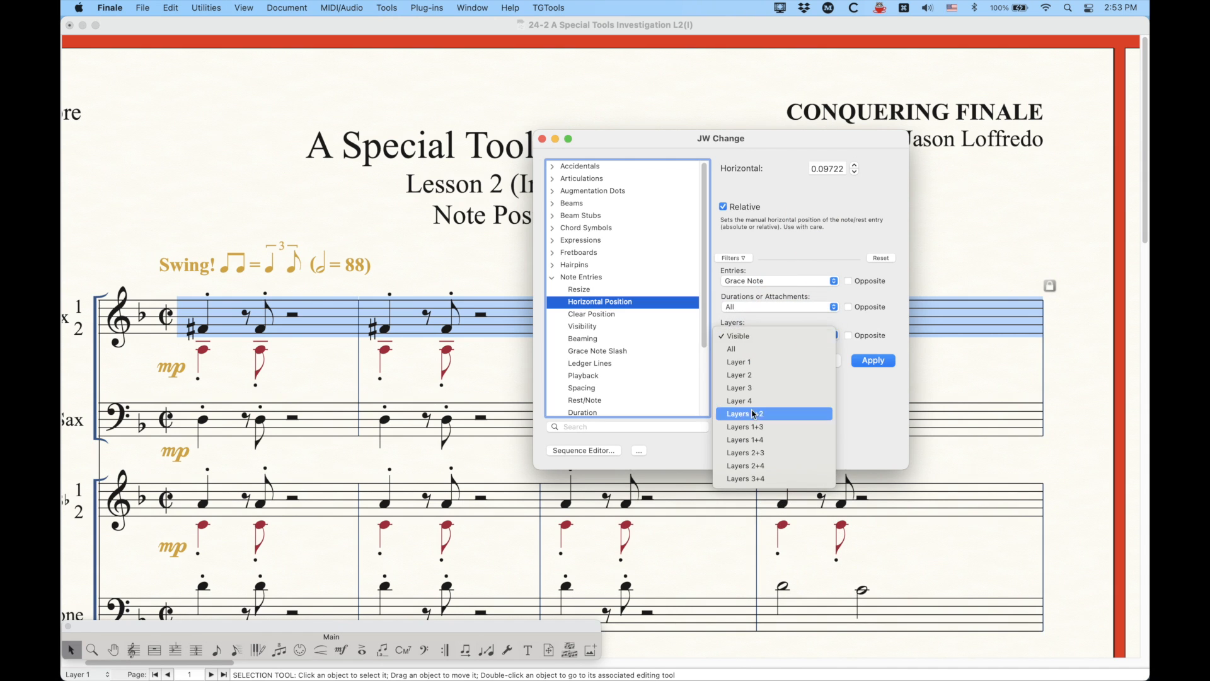
click(800, 243)
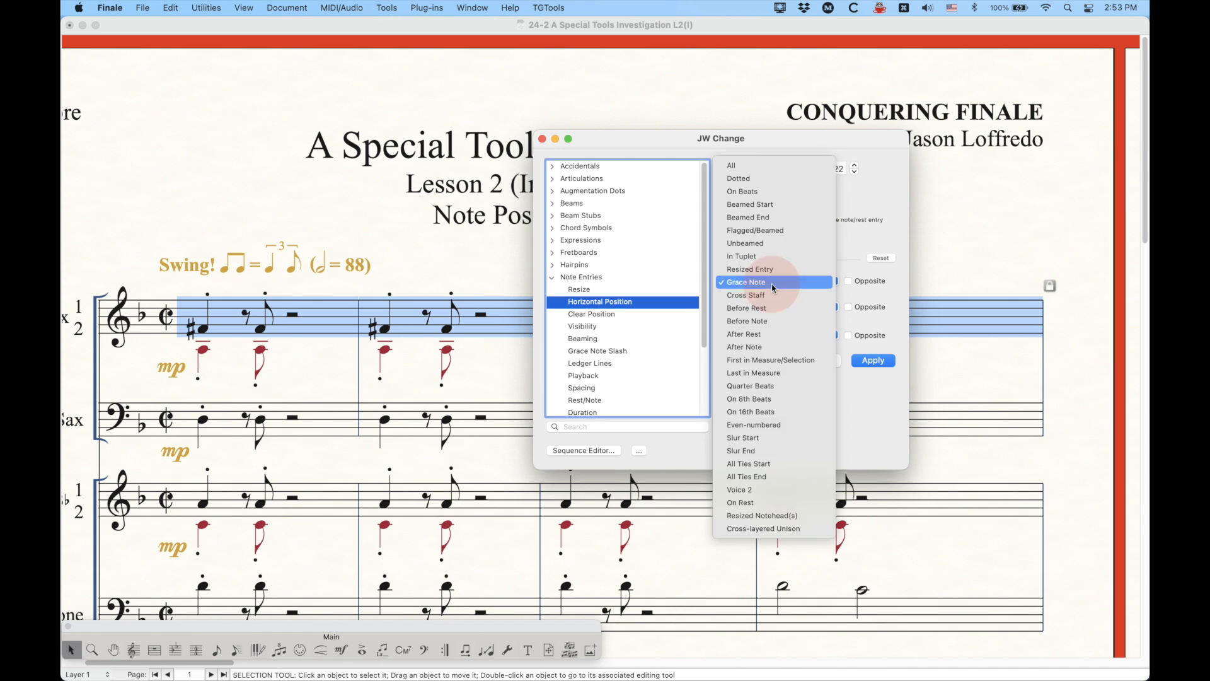
- Reset the entries filter to All, close JW Change and clear the Alto Sax selection
click(772, 283)
click(752, 167)
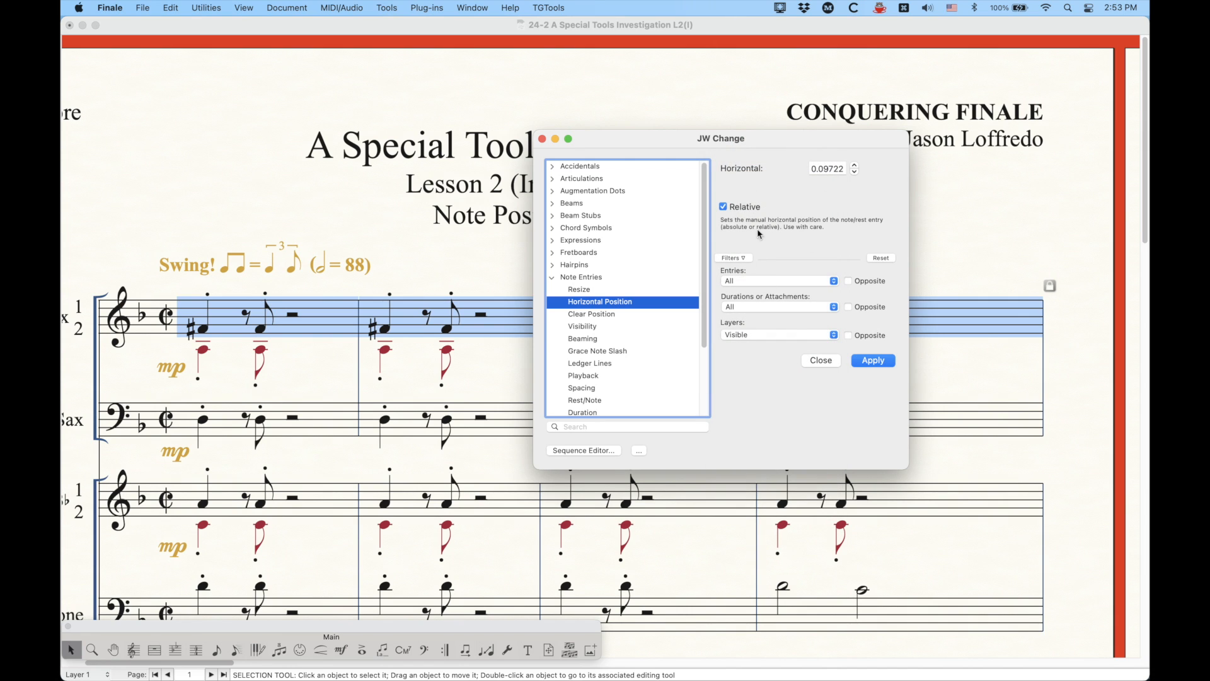
click(769, 335)
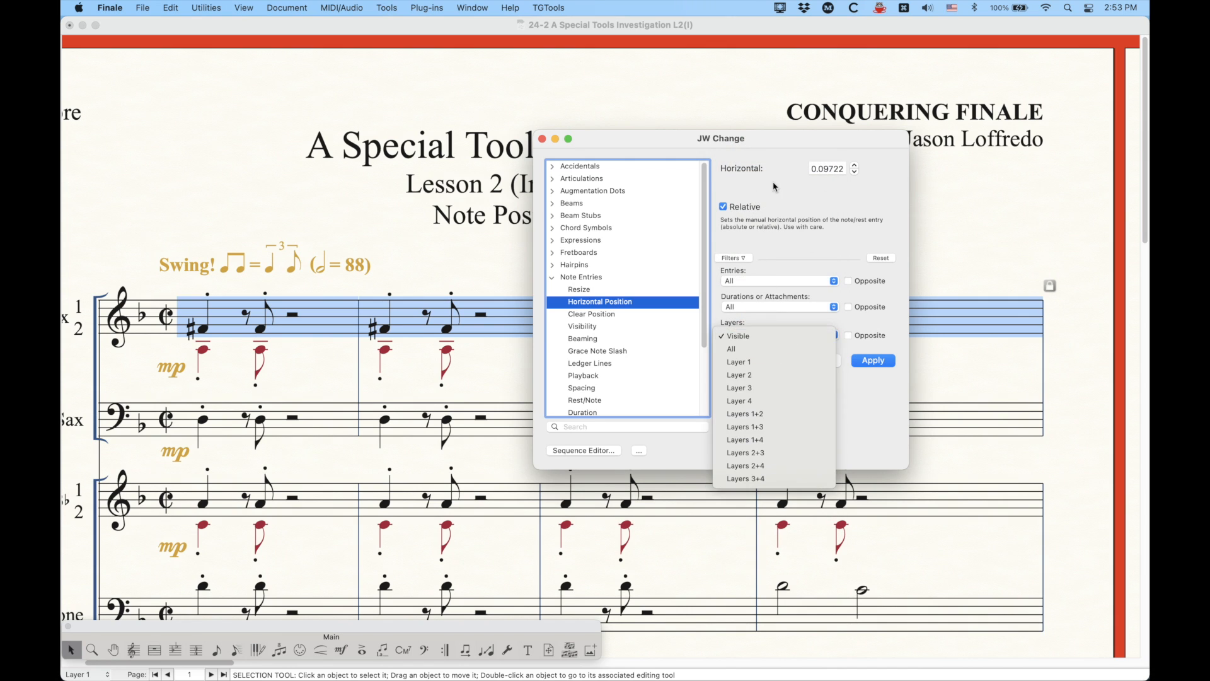
click(773, 186)
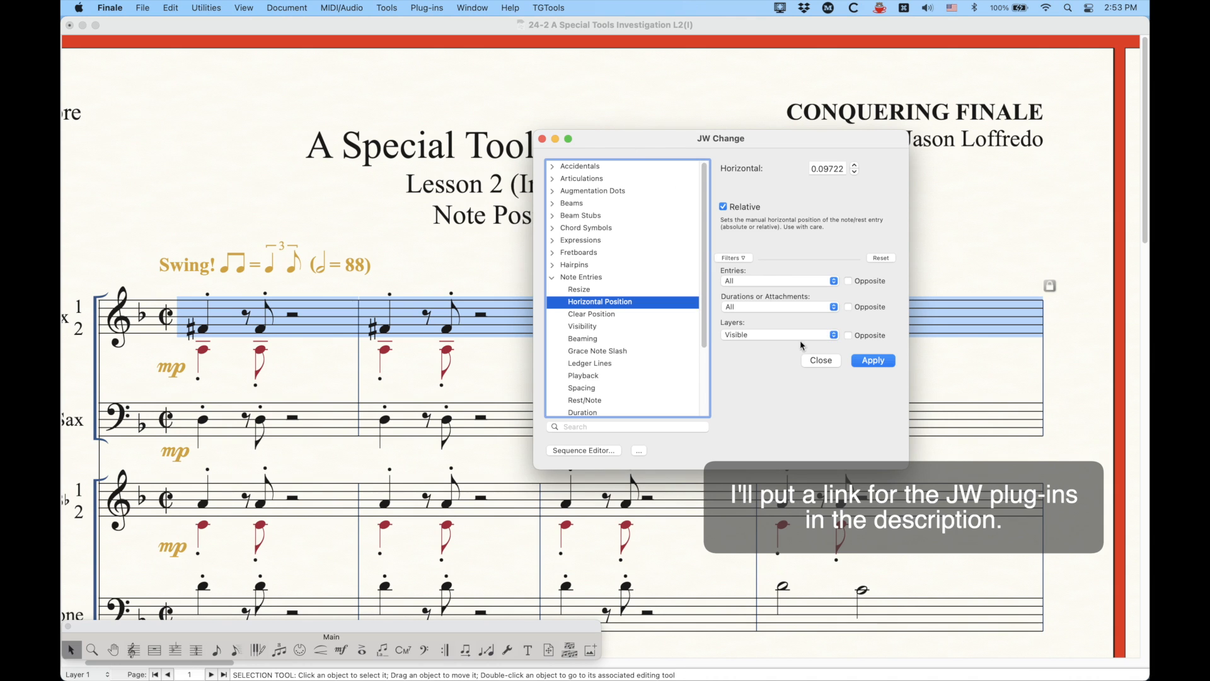
click(819, 360)
click(553, 272)
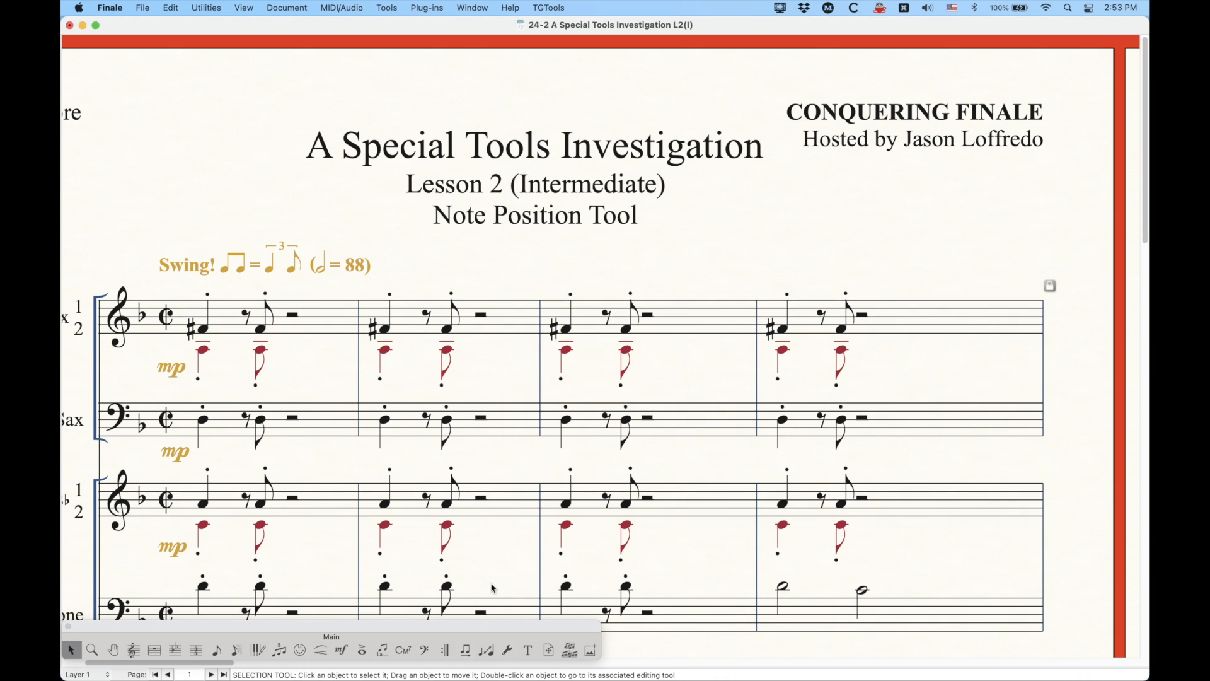
- Bring up the special tools briefly, return to the Selection Tool and zoom out to view whole pages of the score
click(507, 651)
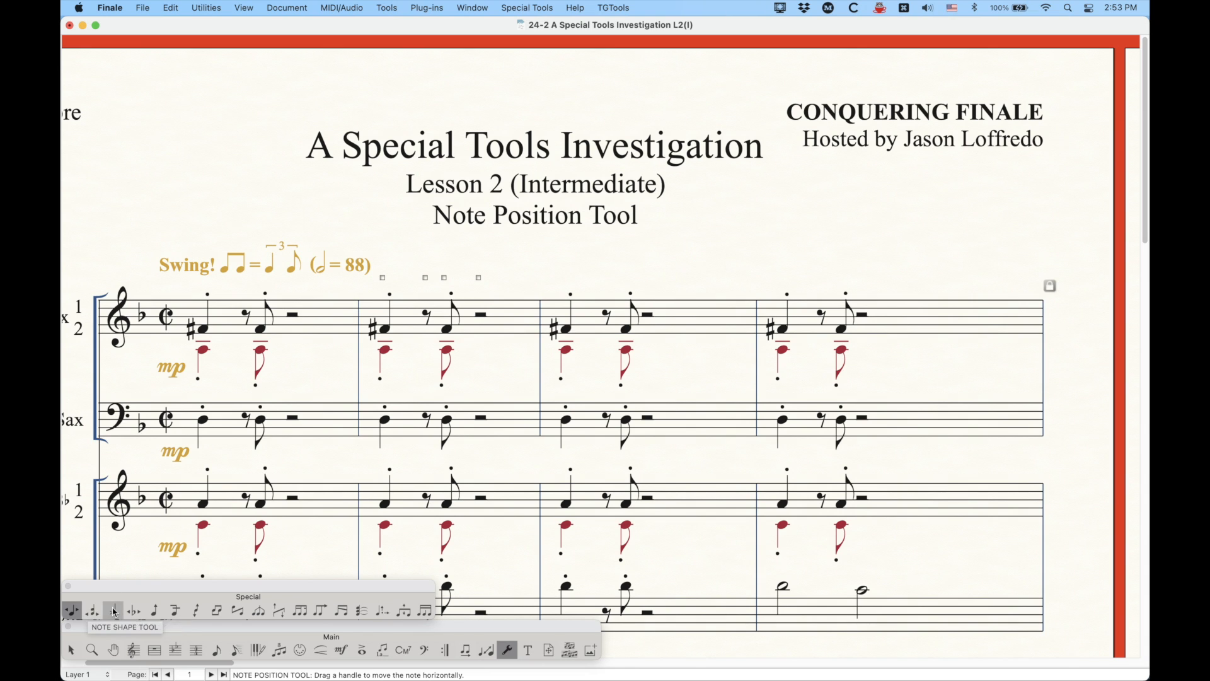
click(70, 650)
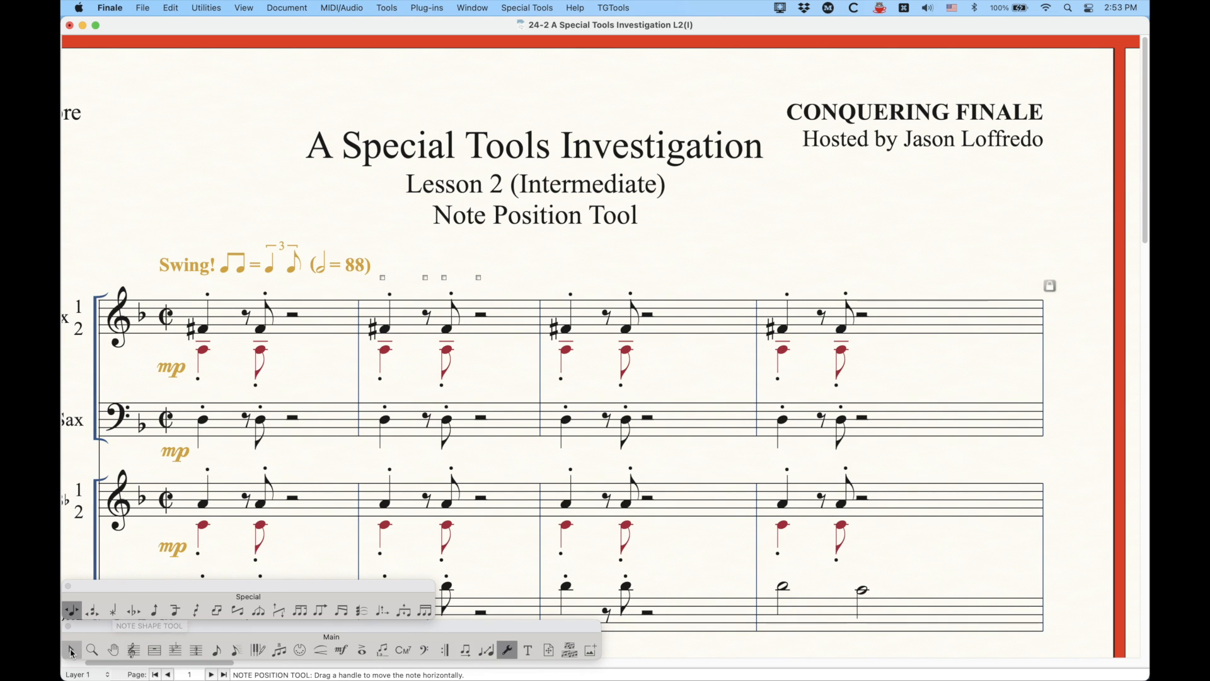
key(super+minus)
key(super+minus)
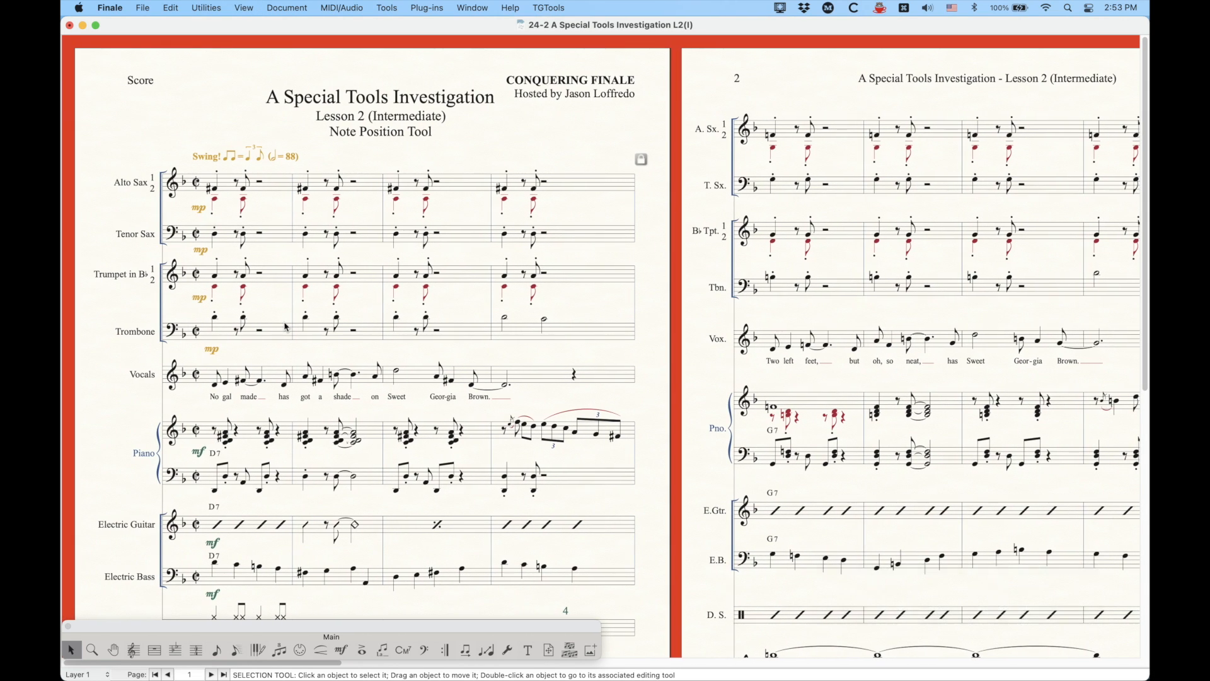
key(super+minus)
key(super+minus)
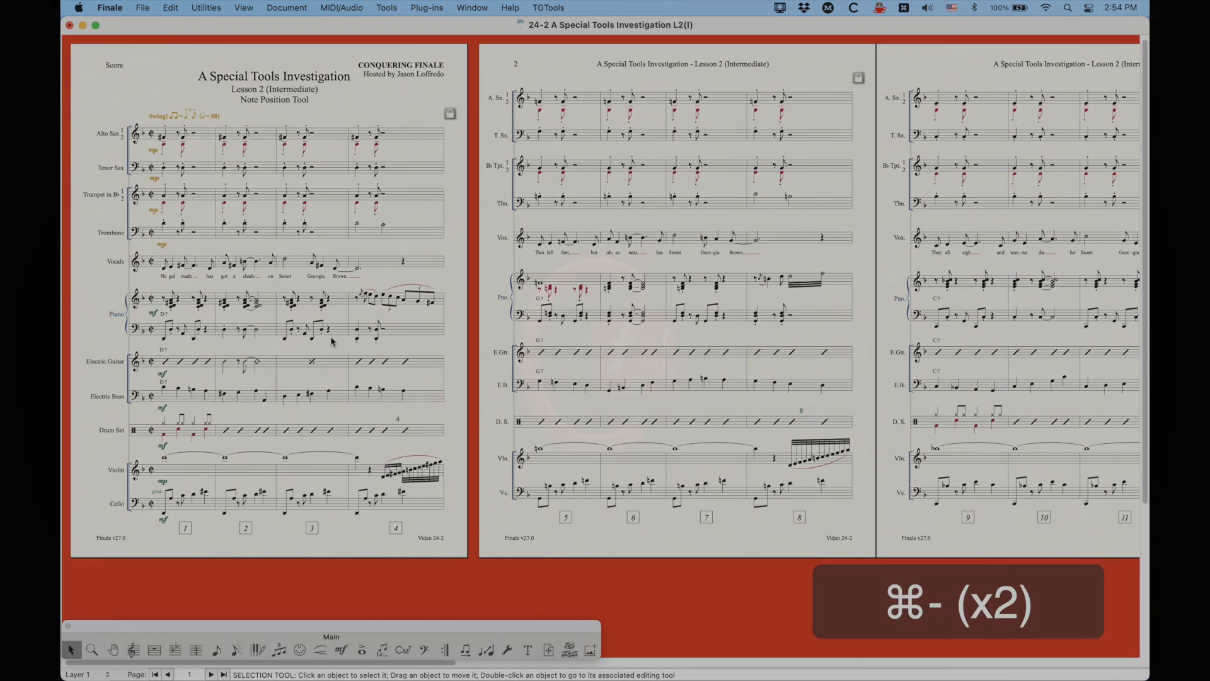